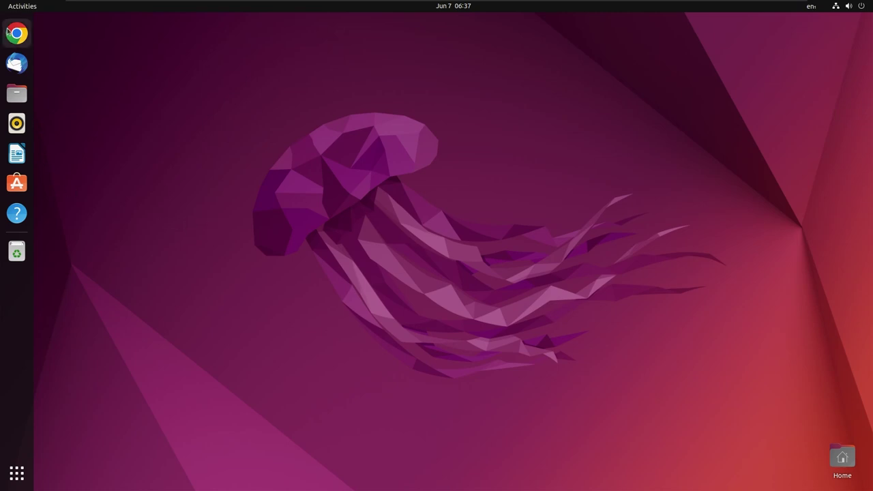
Launch Google Chrome, accept the unencrypted keyring prompts and welcome dialog, and maximize the window.
click(16, 32)
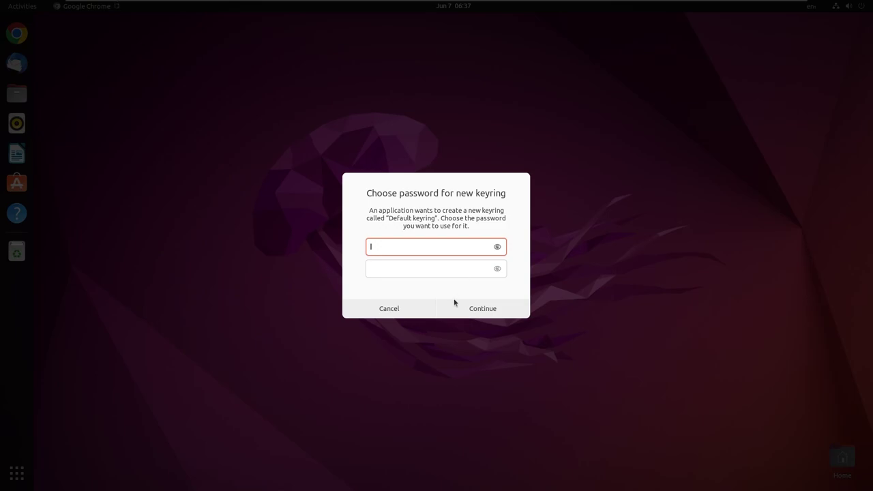
click(458, 309)
click(468, 287)
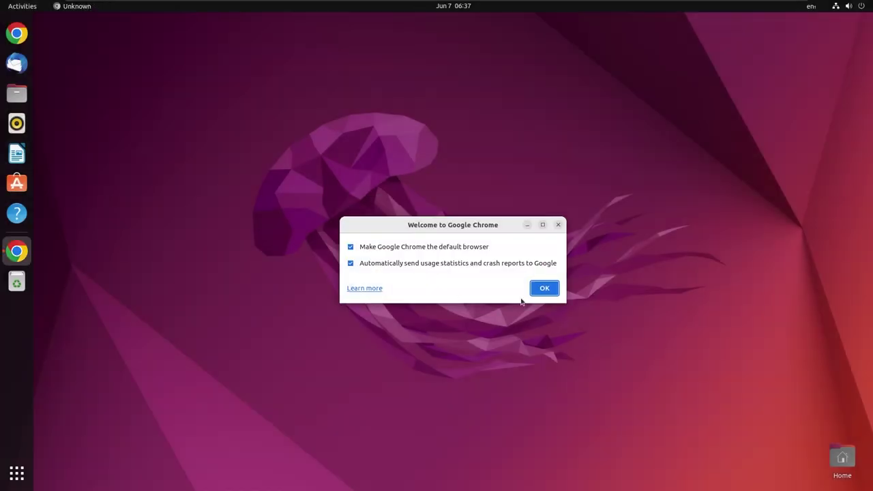
click(543, 289)
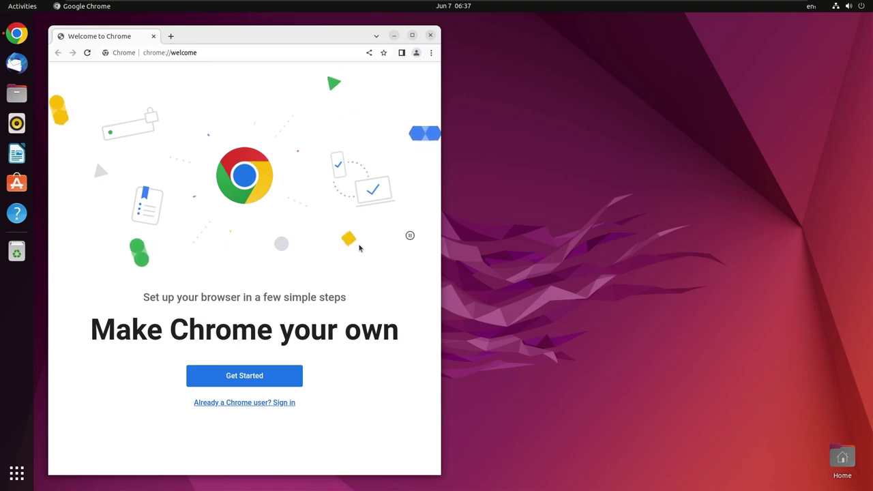
double_click(359, 42)
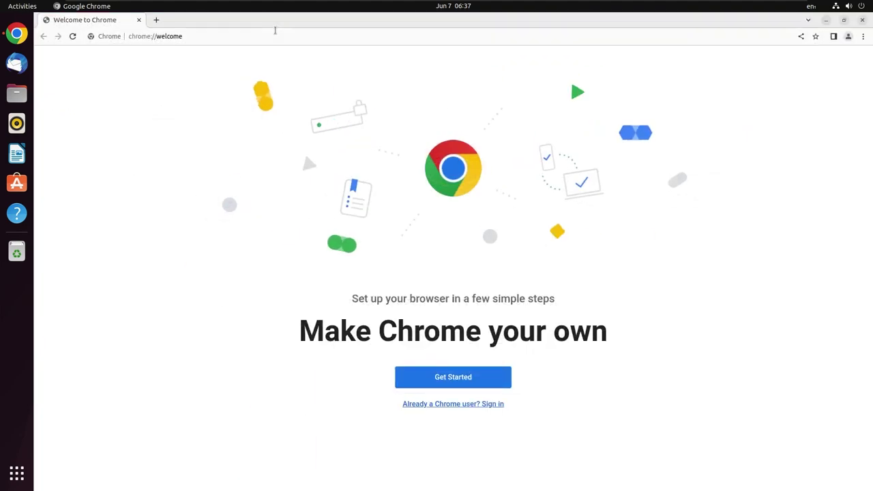
click(276, 33)
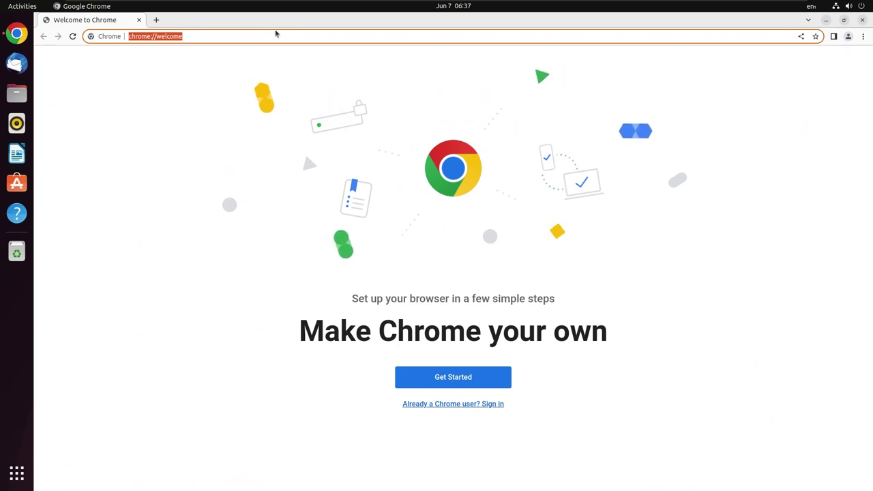
Search the web for 'gnome shell extensions', then open a terminal window and start moving it.
text(gnom)
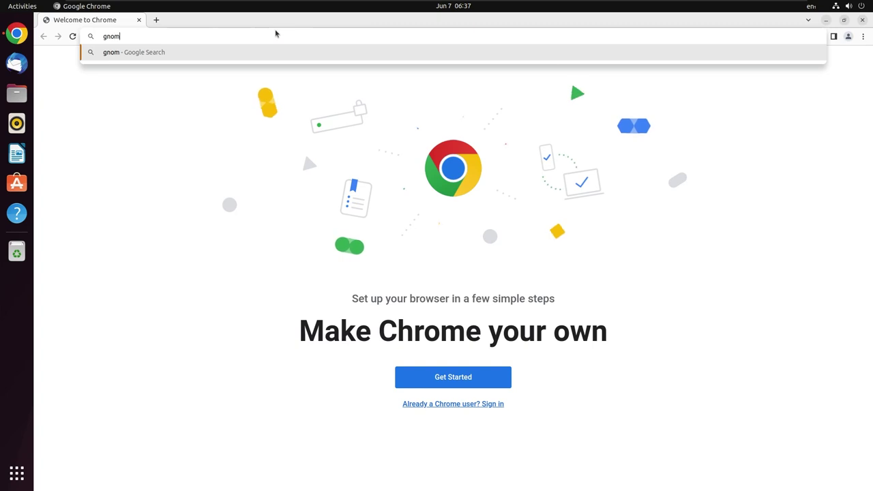
text(e shell e)
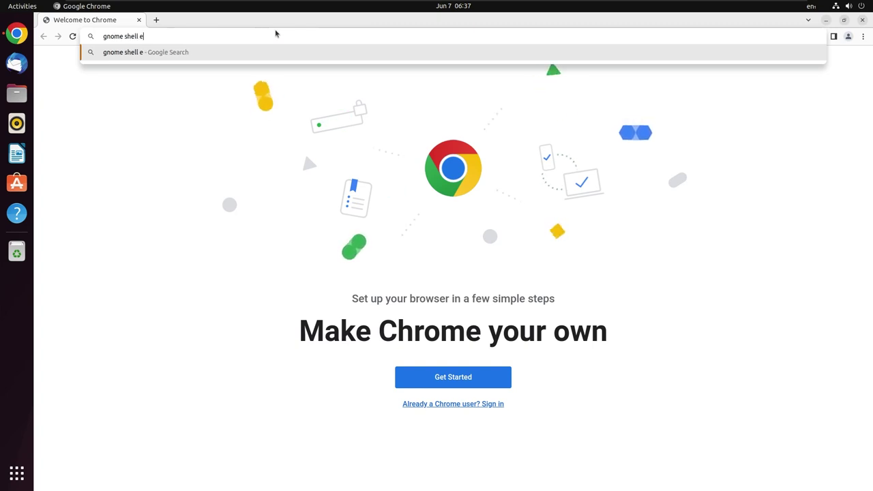
text(xtensi)
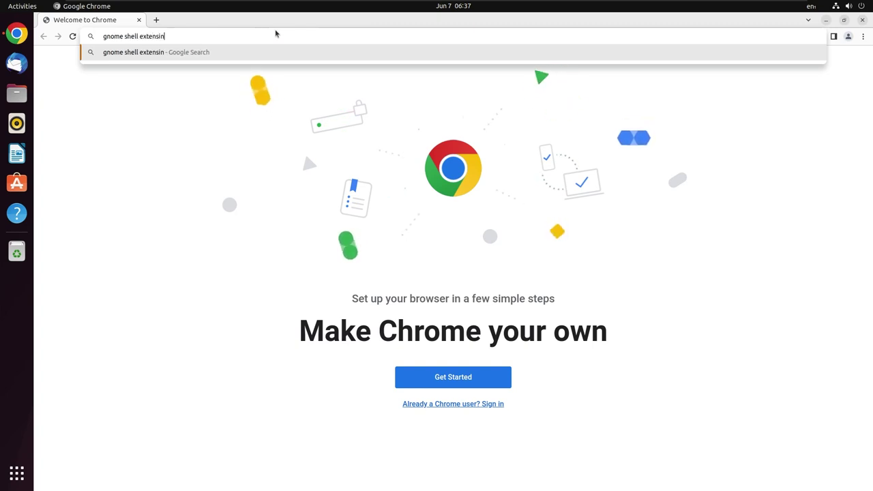
text(ons)
key(Return)
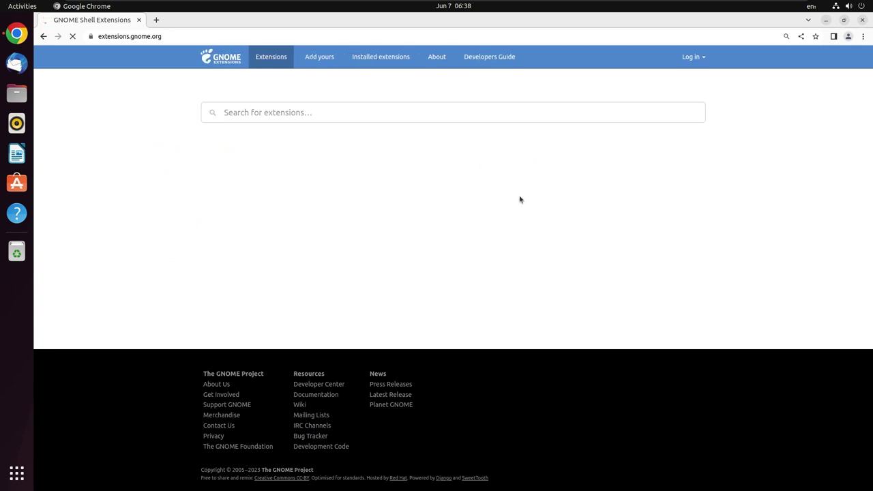
key(ctrl+alt+t)
key(alt+F7)
Type 'sudo apt install gnome-tweaks conky fortune' in the terminal without running it.
click(320, 165)
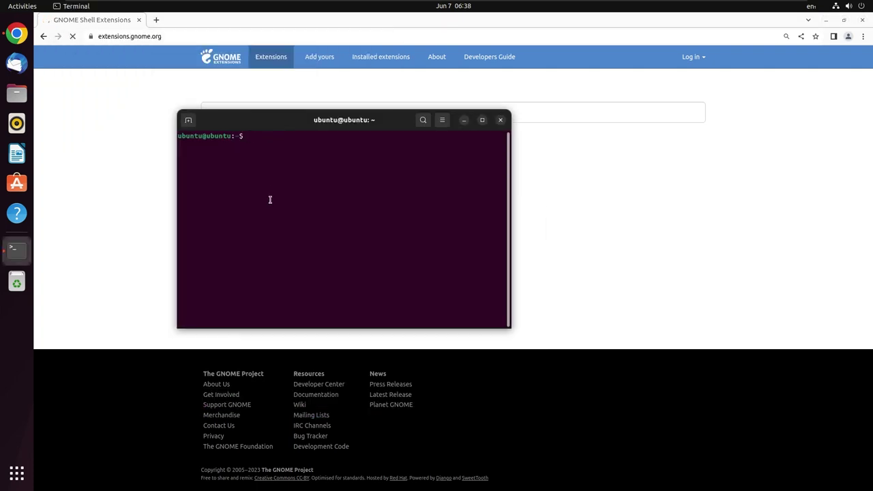
text(sudo apt install gnome-tweaks)
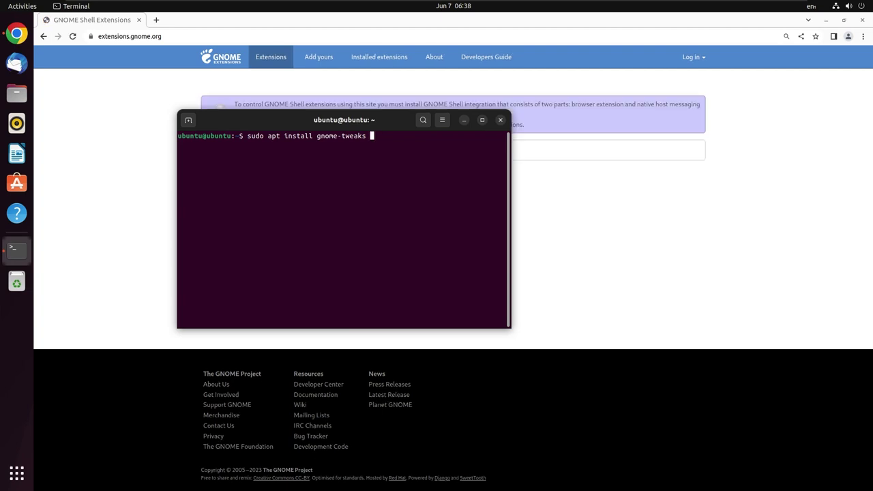
text(conky fortune)
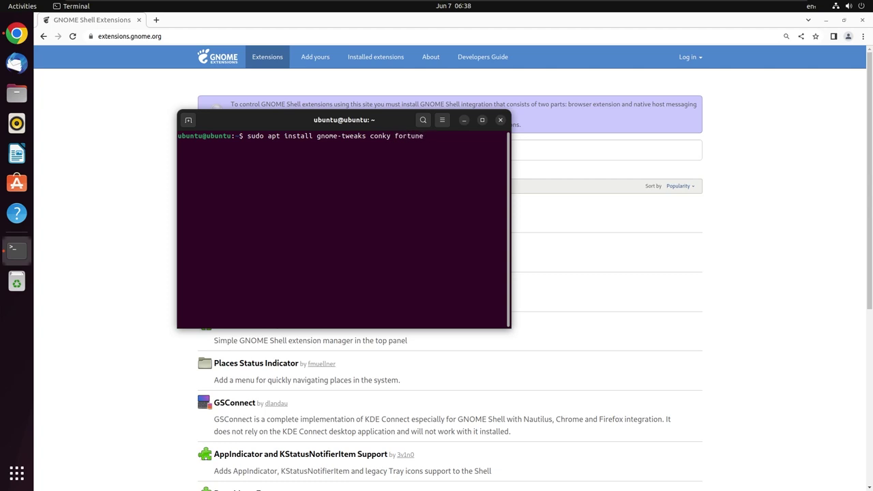
Enable universe and multiverse sources, reload package info, and open the User Themes extension page.
click(15, 476)
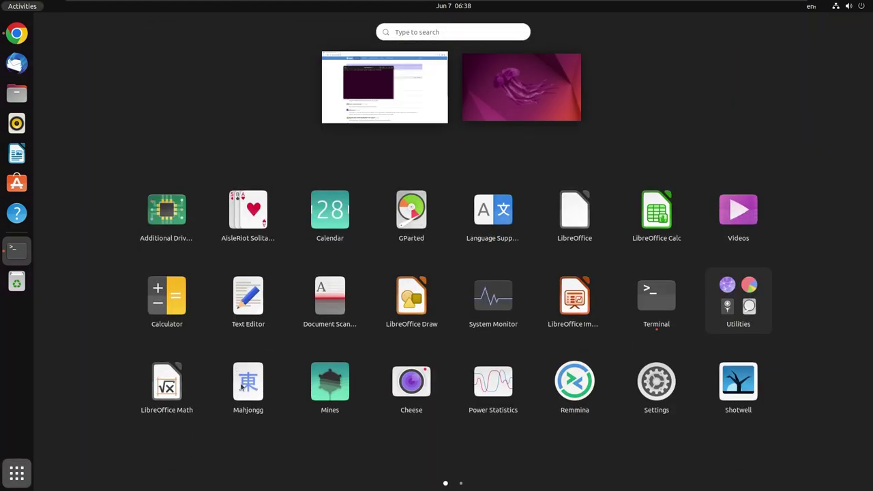
scroll(241, 386, down, 1)
key(Escape)
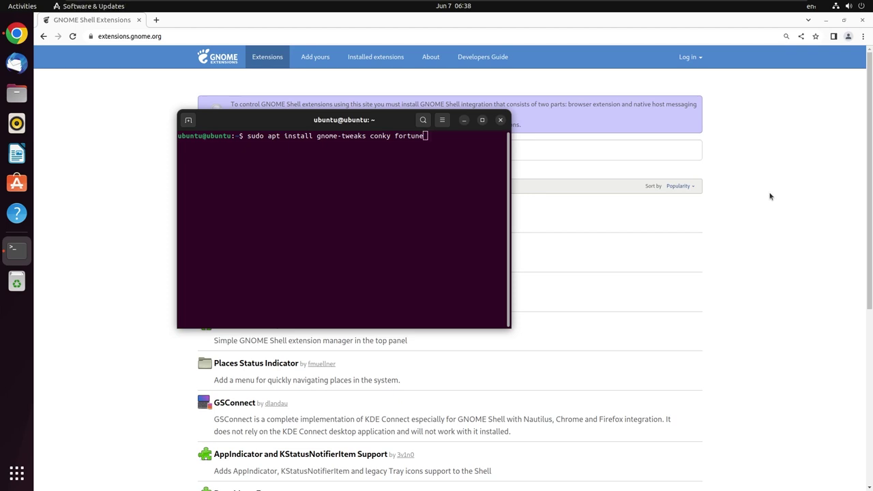
click(276, 207)
click(278, 231)
click(641, 378)
click(532, 298)
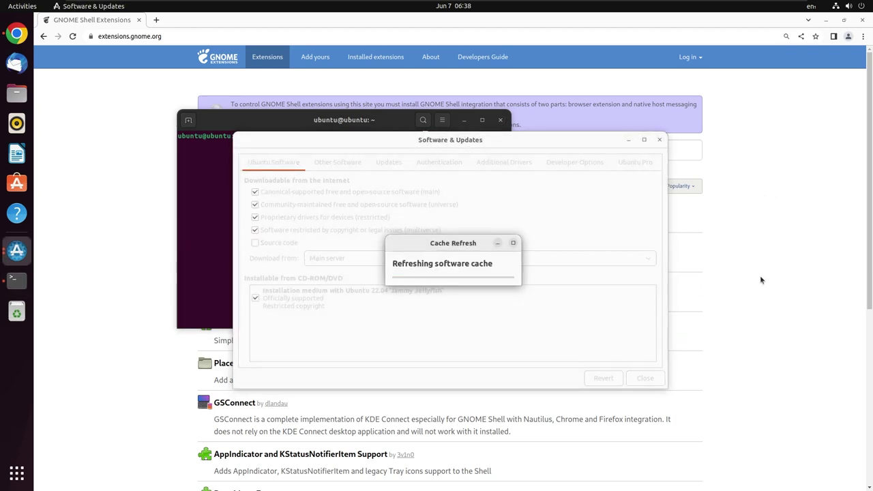
click(775, 270)
click(238, 206)
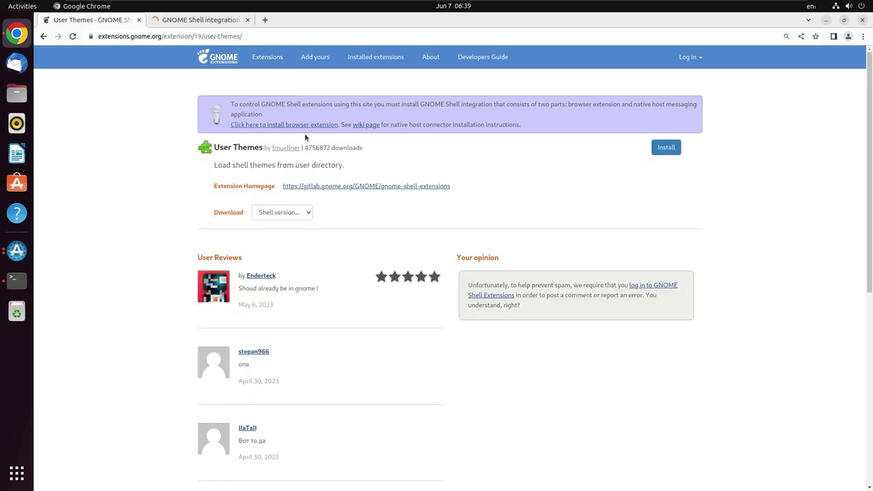
Add the GNOME Shell integration extension to Chrome from the Web Store.
click(198, 20)
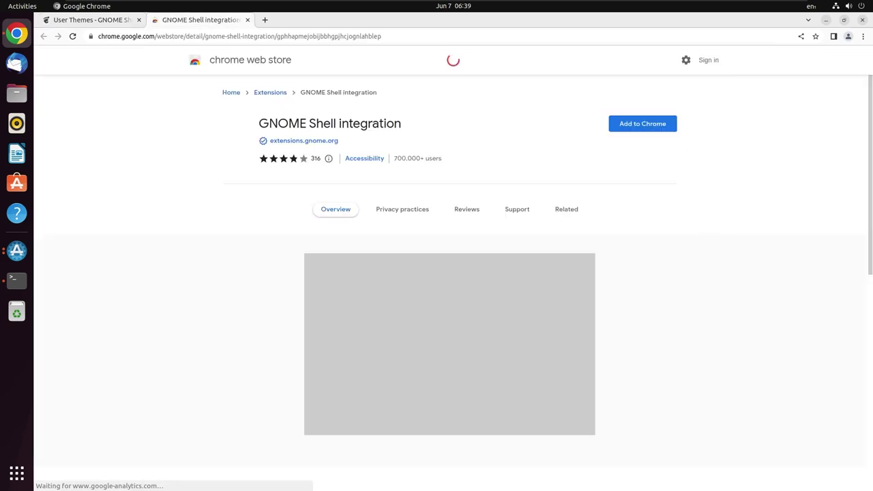
click(648, 128)
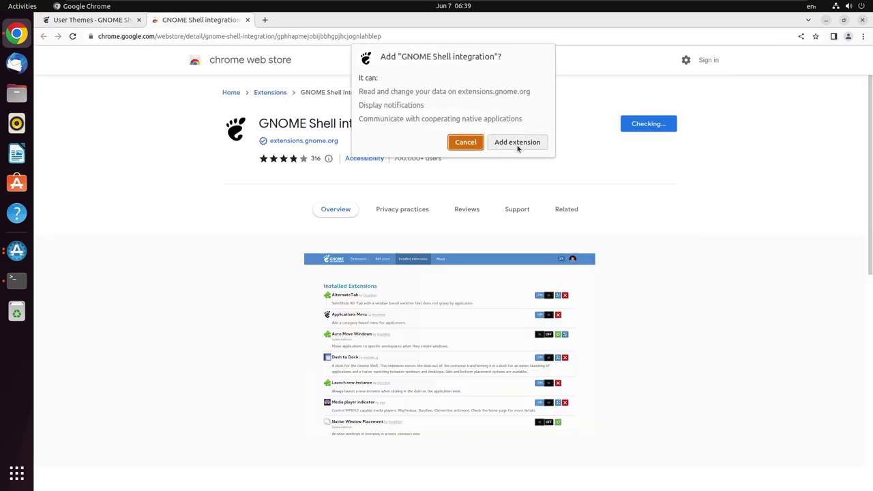
click(517, 145)
Close the Web Store tab, reload User Themes, and select the missing native connector error.
click(83, 21)
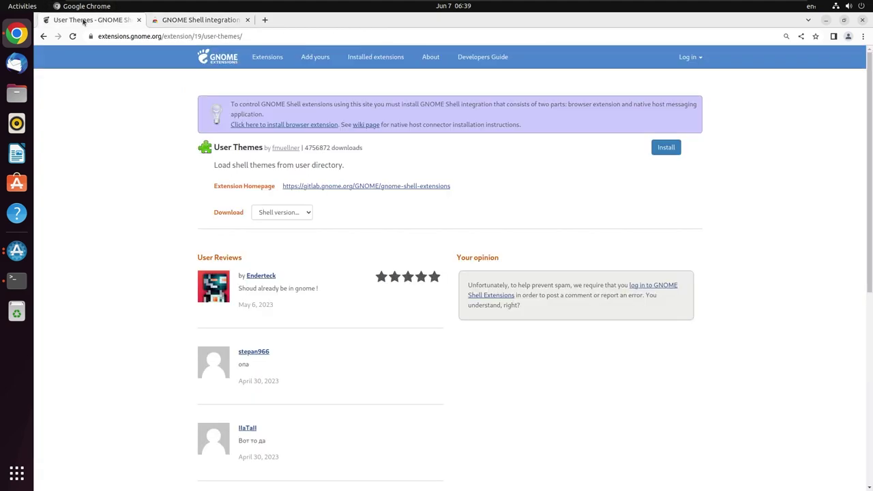
click(248, 20)
click(248, 20)
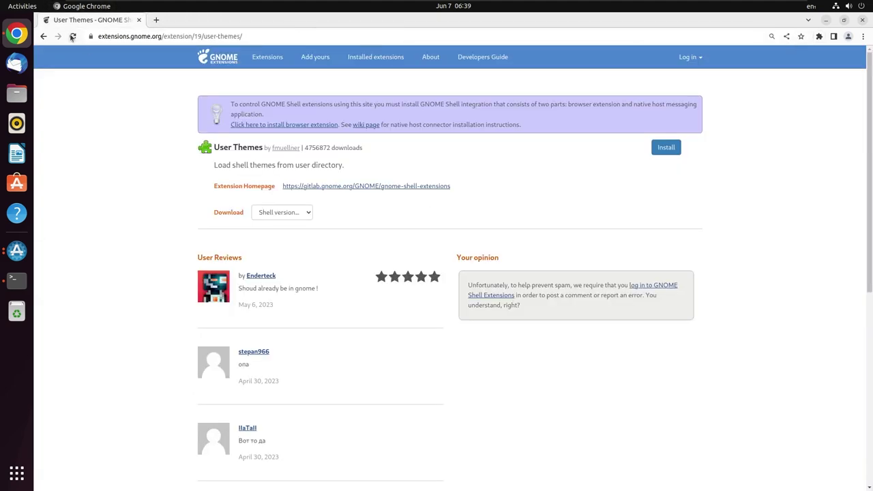
click(72, 37)
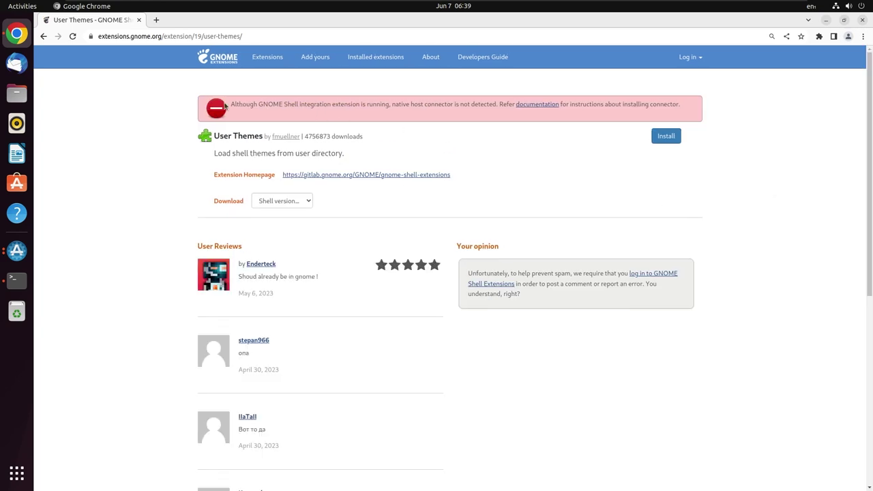
drag(228, 106, 355, 127)
Append chrome-gnome-shell to the pending apt install command and return to Software & Updates.
click(590, 125)
click(17, 279)
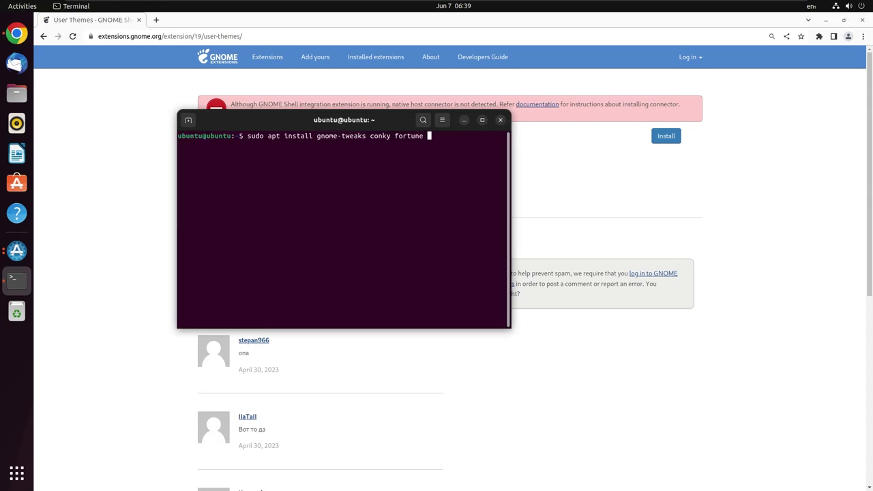
text(chrome-gnome-shell)
click(16, 250)
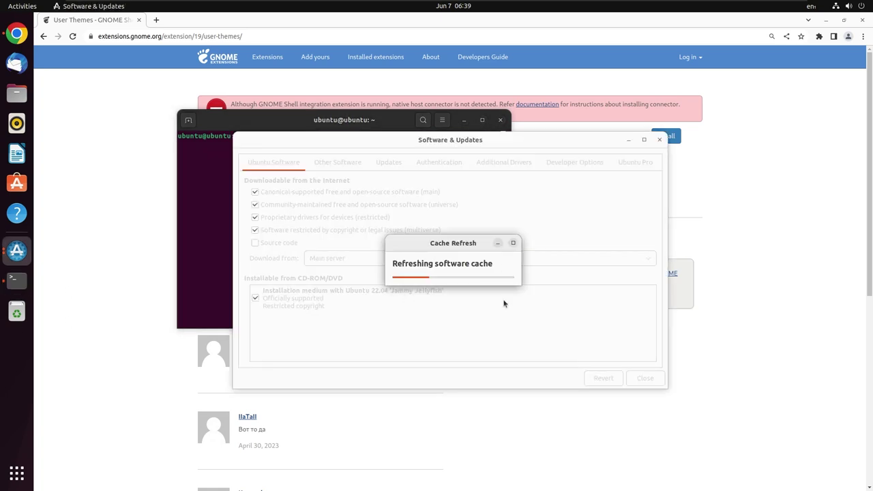
Search 'mechta font' in a new tab and open the Mechta font page on DaFont.
click(774, 253)
click(157, 20)
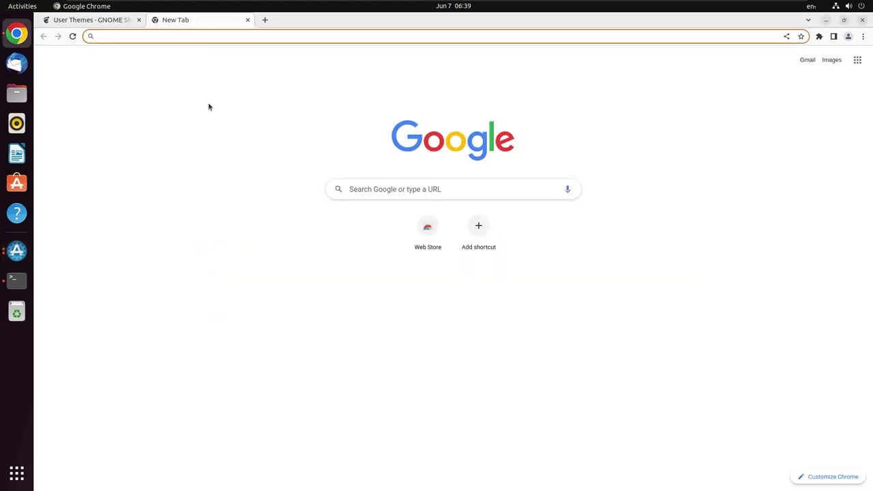
text(mech)
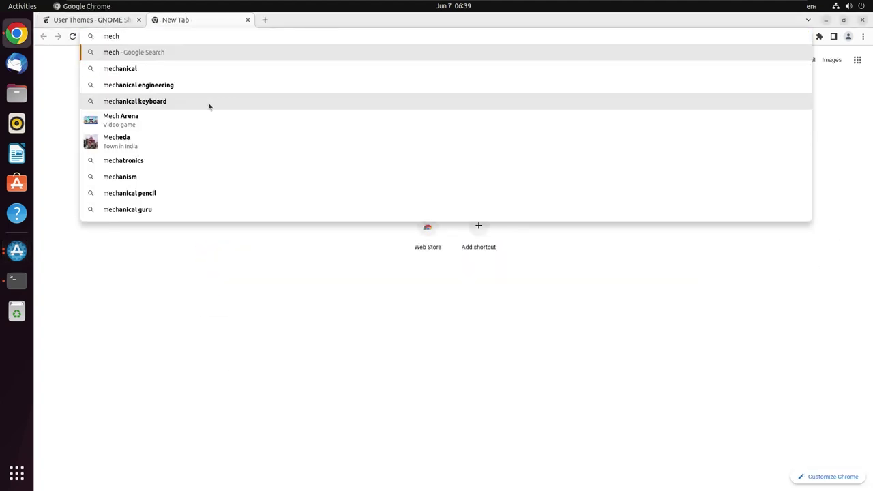
text(ta)
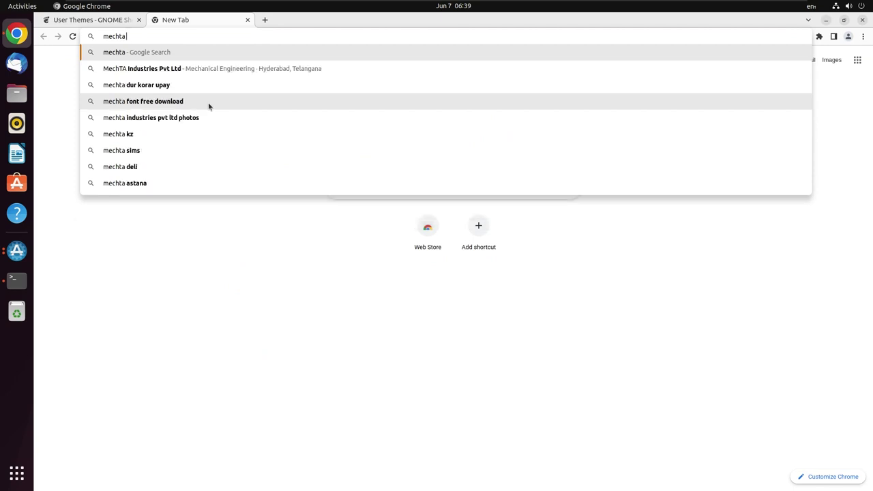
text( font)
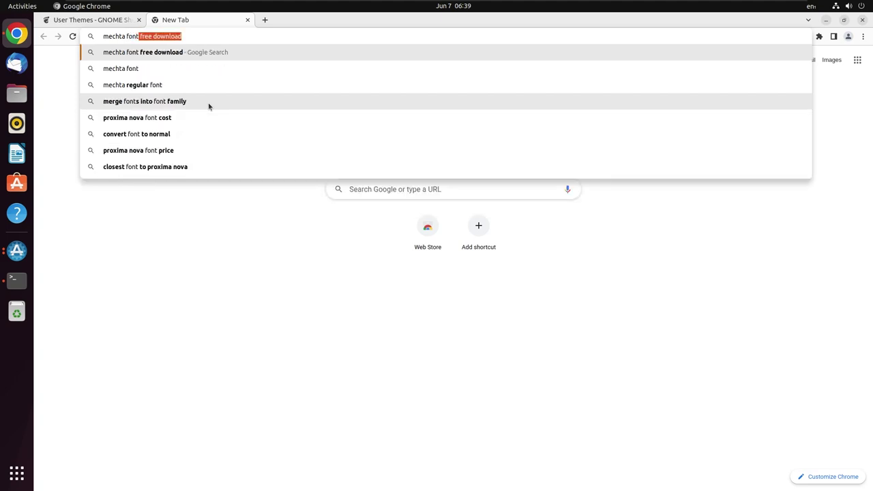
key(Return)
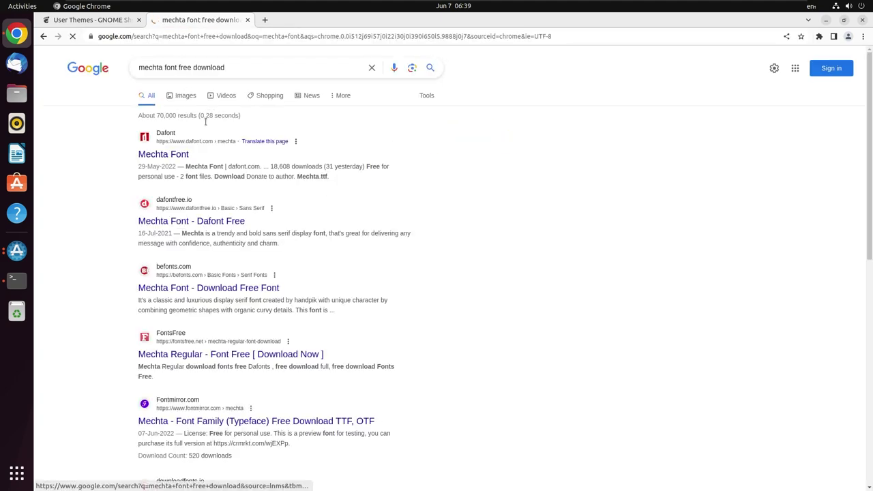
click(173, 156)
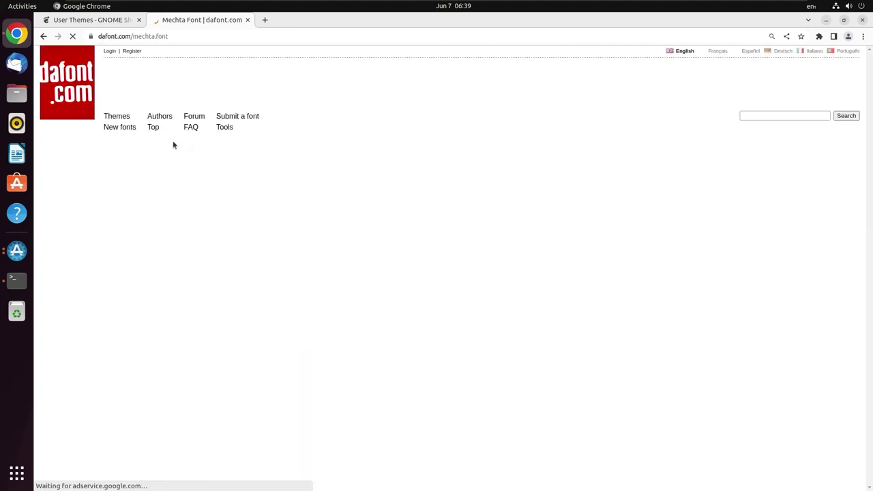
scroll(356, 287, down, 3)
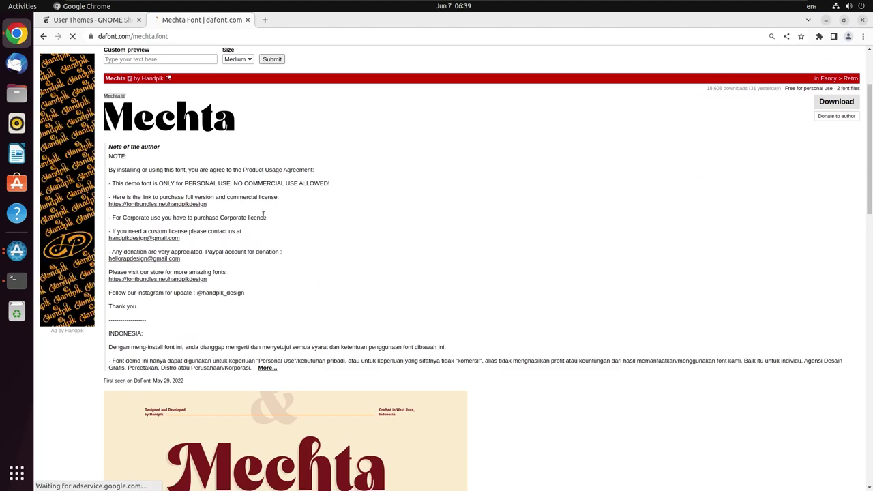
scroll(263, 218, down, 5)
scroll(264, 218, up, 3)
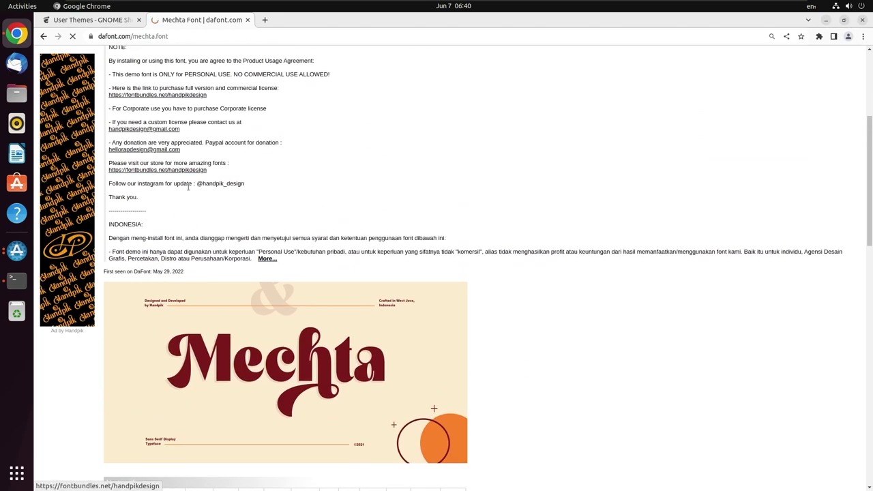
scroll(797, 146, up, 5)
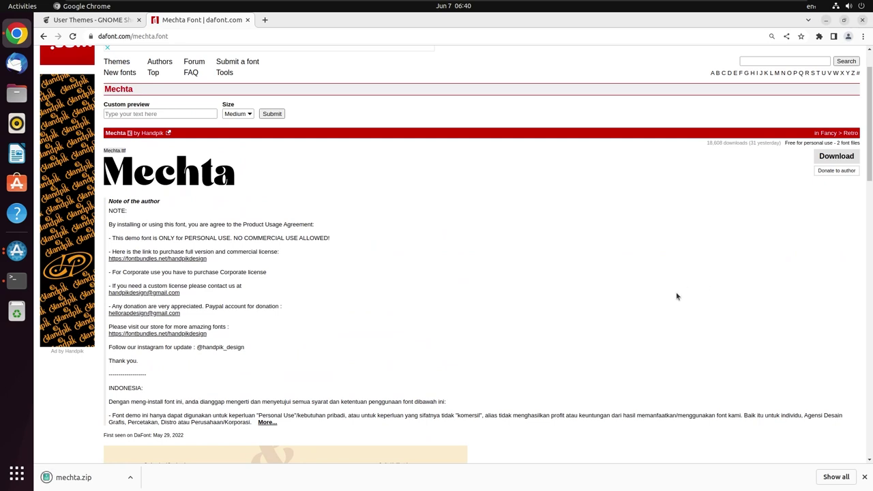
Open mechta.zip, preview Mechta.ttf, and install the Mechta font.
click(89, 477)
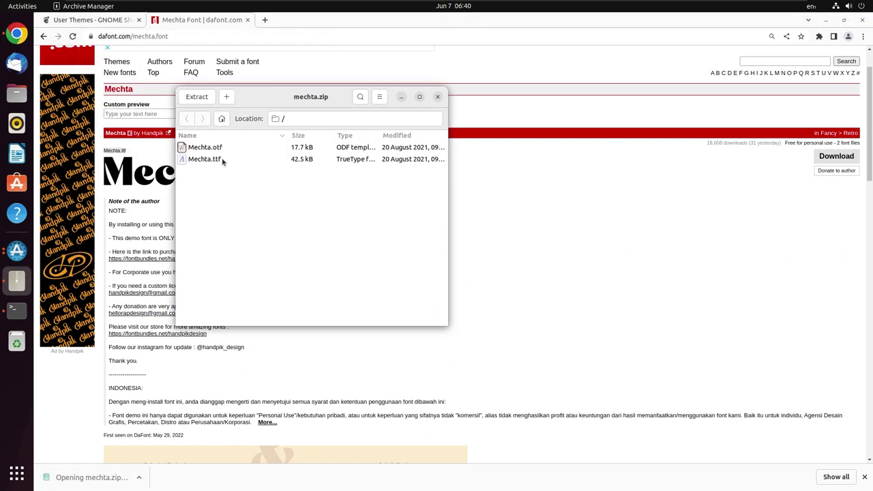
double_click(222, 158)
click(341, 50)
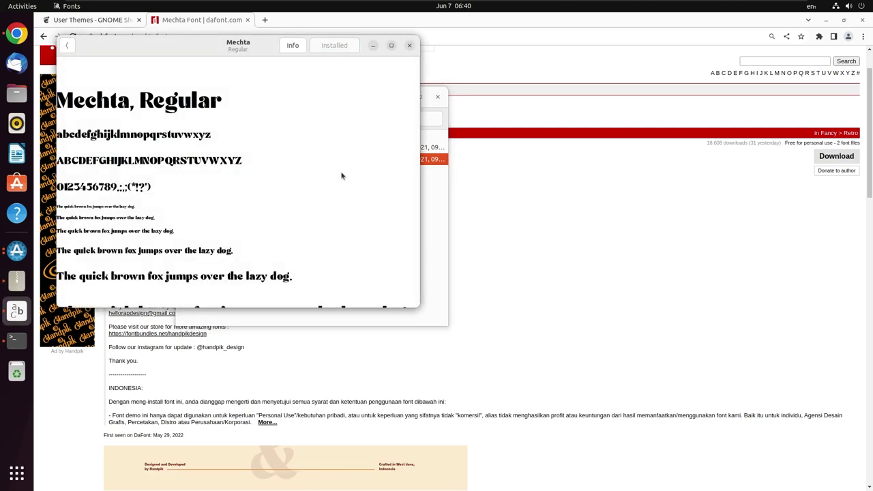
click(409, 46)
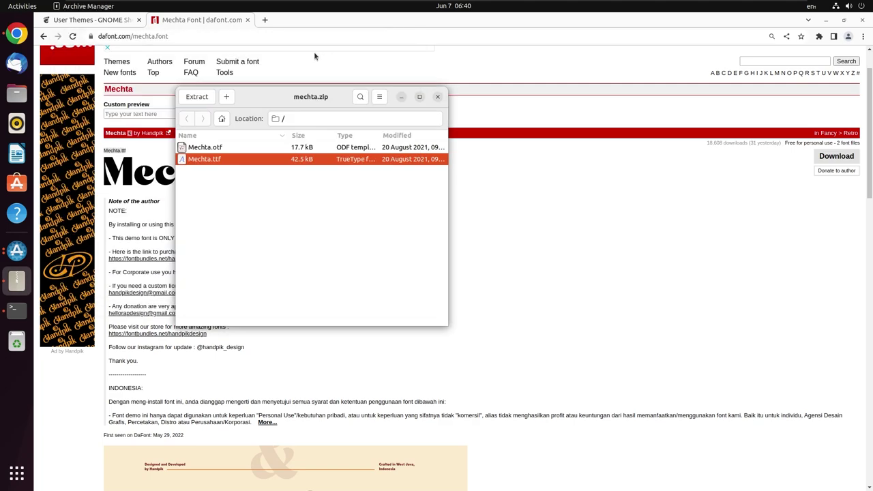
Search the web for 'gtk theme'.
click(295, 38)
text(gtk theme)
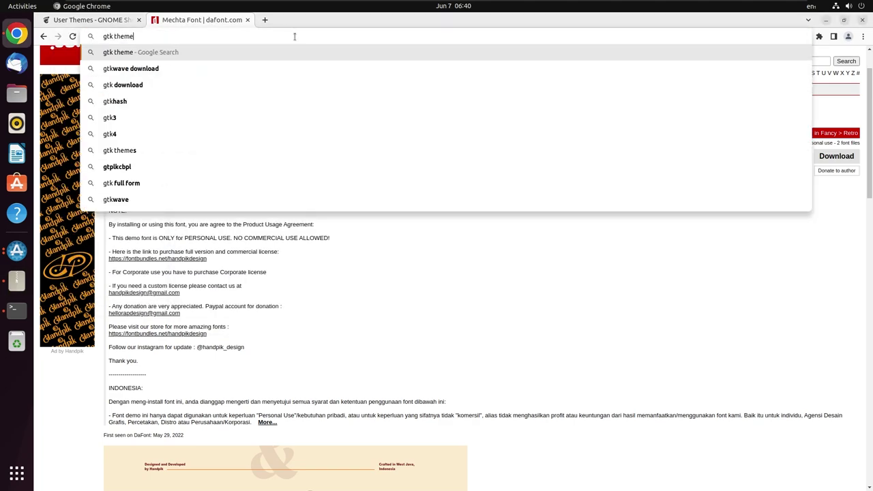
key(Return)
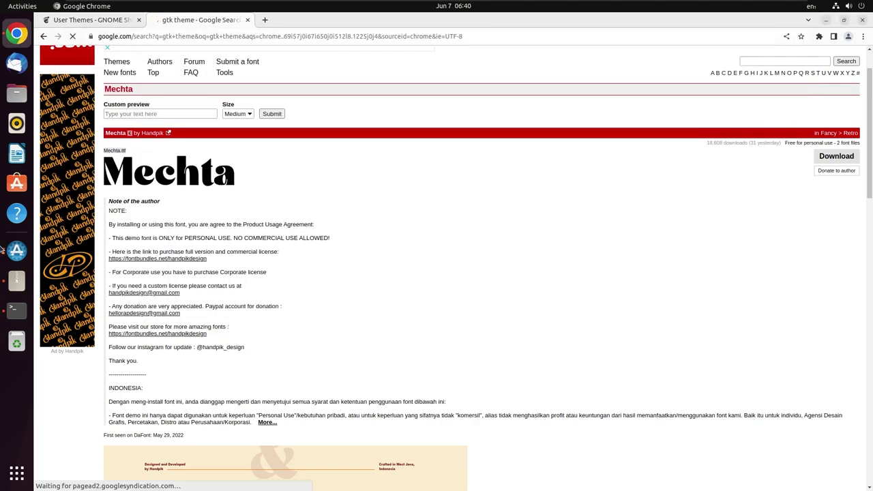
Search GNOME-Look.org for 'blue steel' themes.
click(19, 250)
click(493, 89)
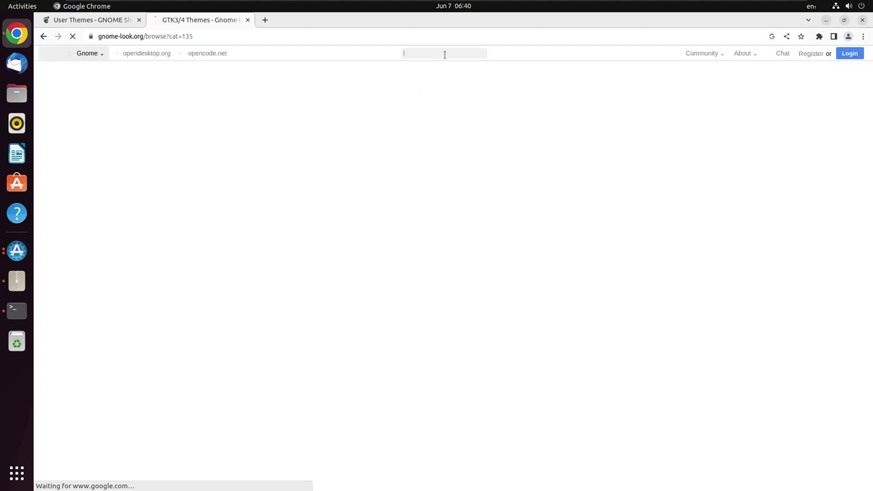
text(ue steel)
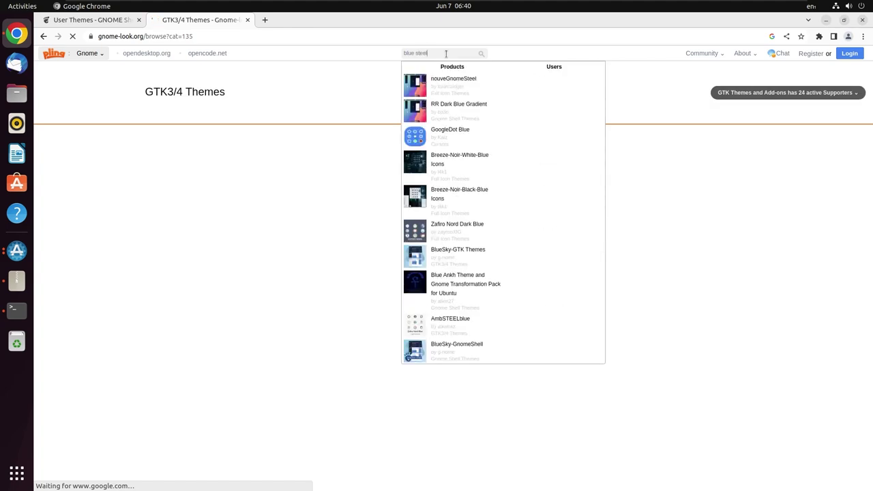
key(Return)
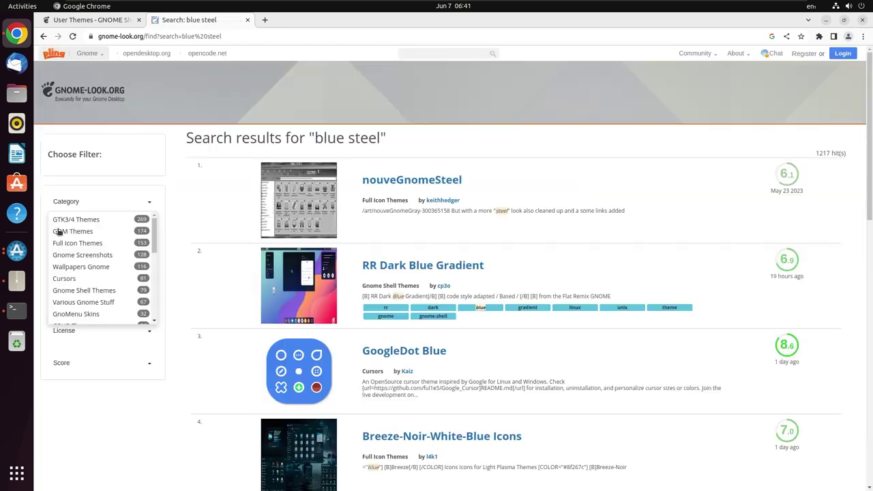
Filter the blue steel results to GTK3/4 Themes and scroll down to the Valyrian entry.
click(69, 225)
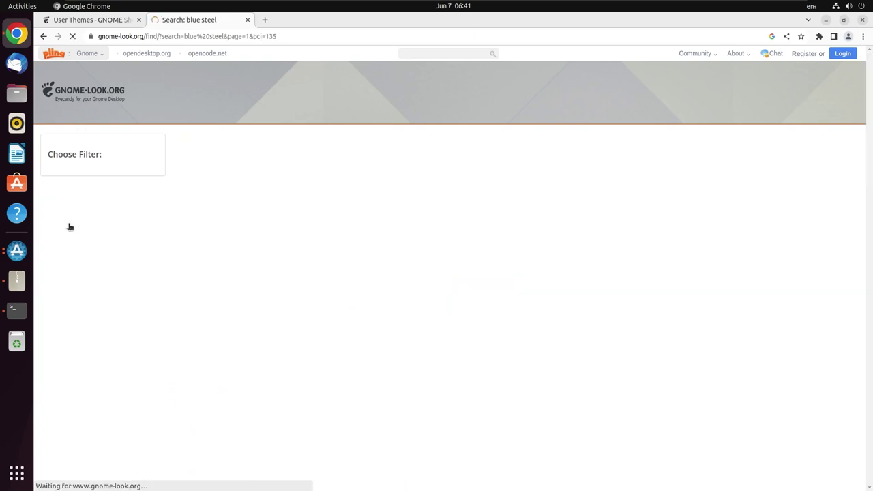
scroll(260, 300, down, 3)
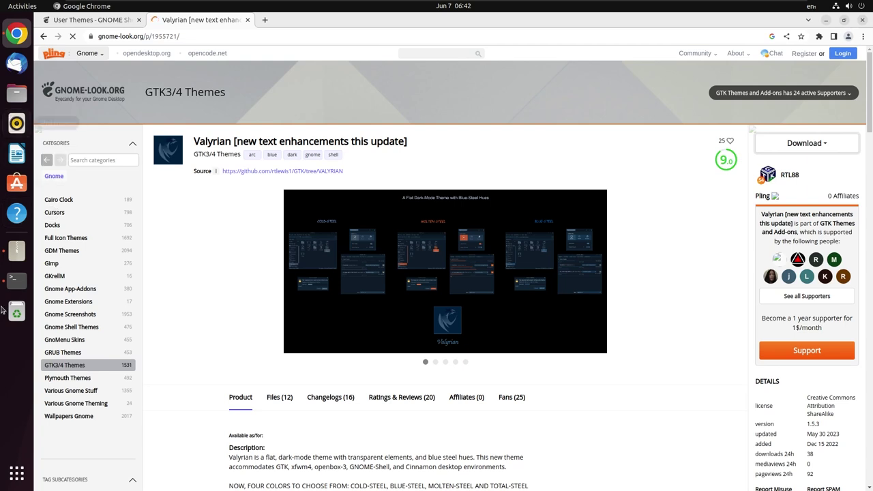
Run the apt install of gnome-tweaks, conky, fortune and chrome-gnome-shell, confirming with y.
click(16, 280)
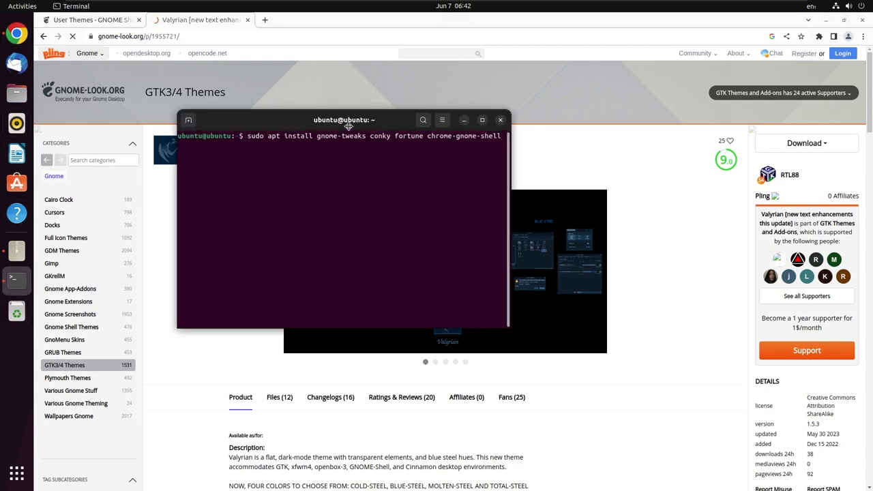
drag(374, 138, 444, 169)
key(Return)
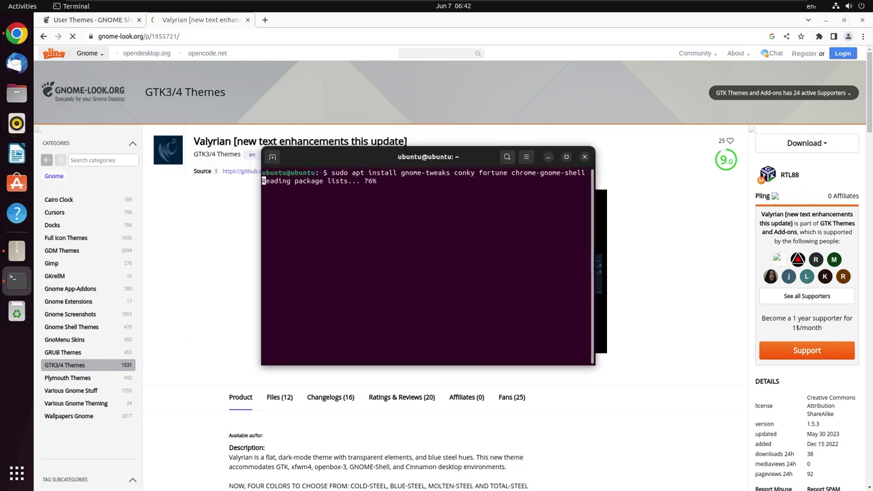
text(y)
key(Return)
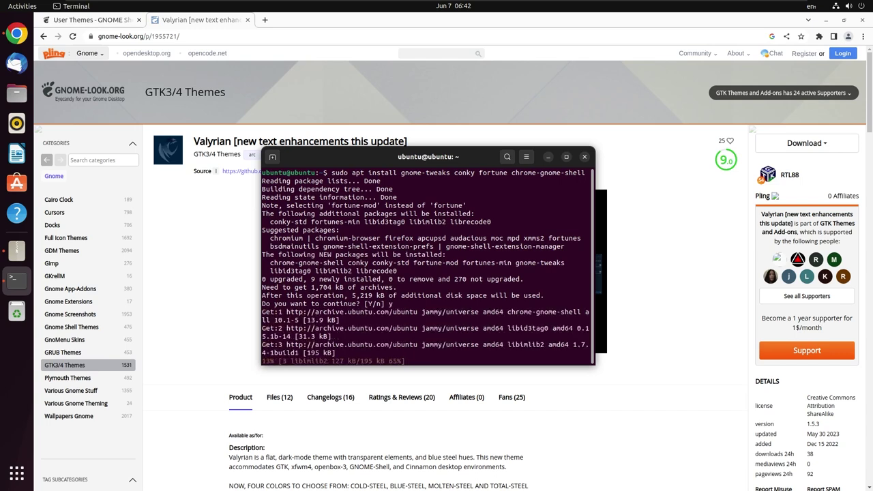
Reload the User Themes page, switch the extension on, and confirm its installation.
click(89, 20)
click(72, 36)
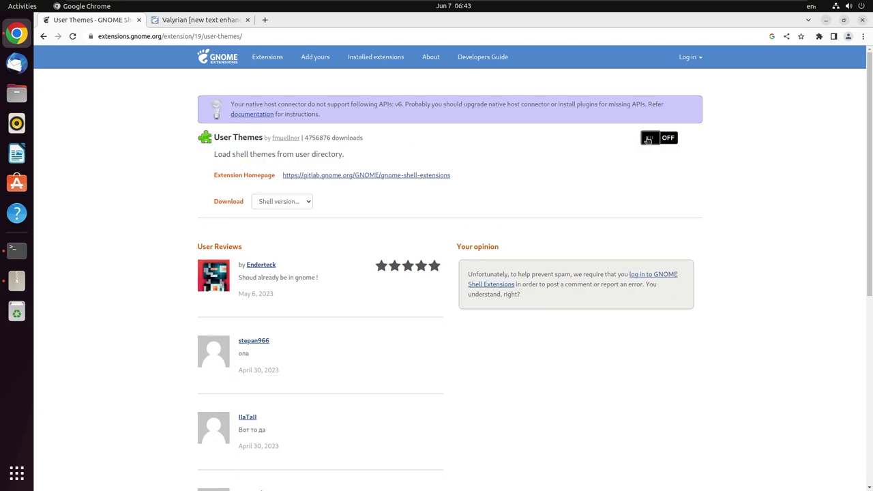
click(648, 139)
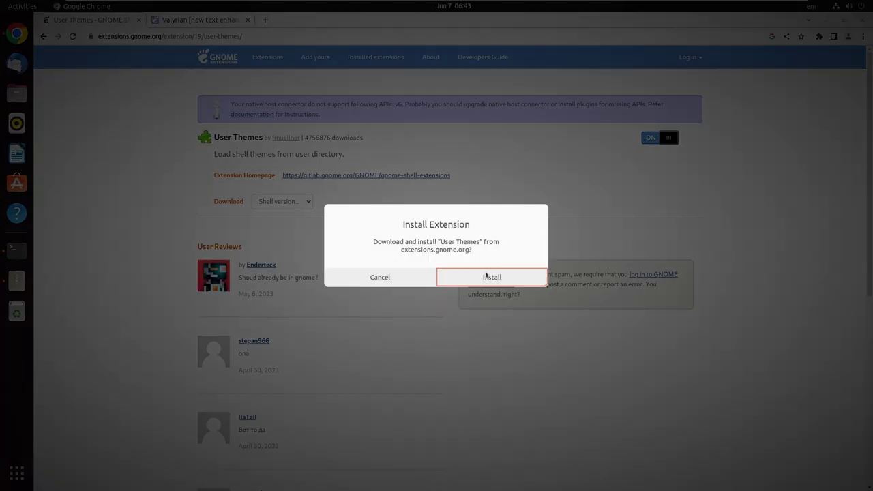
click(485, 276)
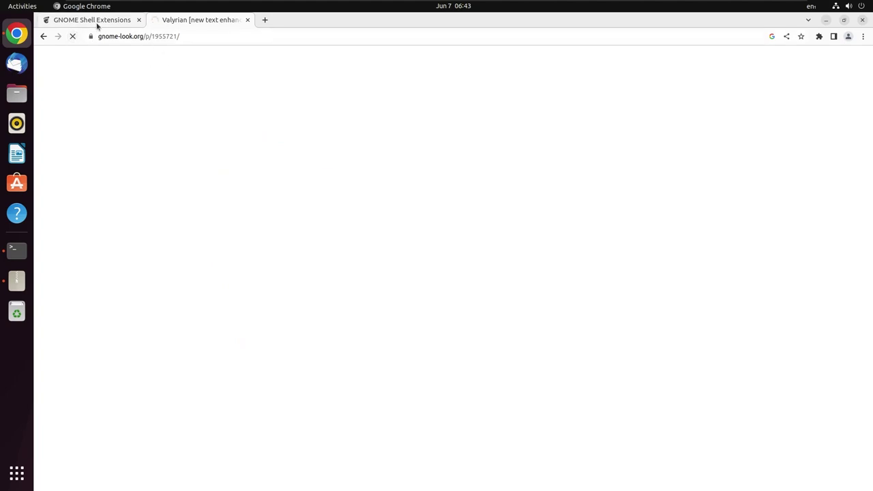
Search extensions.gnome.org for 'blur my' and open the Blur my Shell extension page.
click(96, 24)
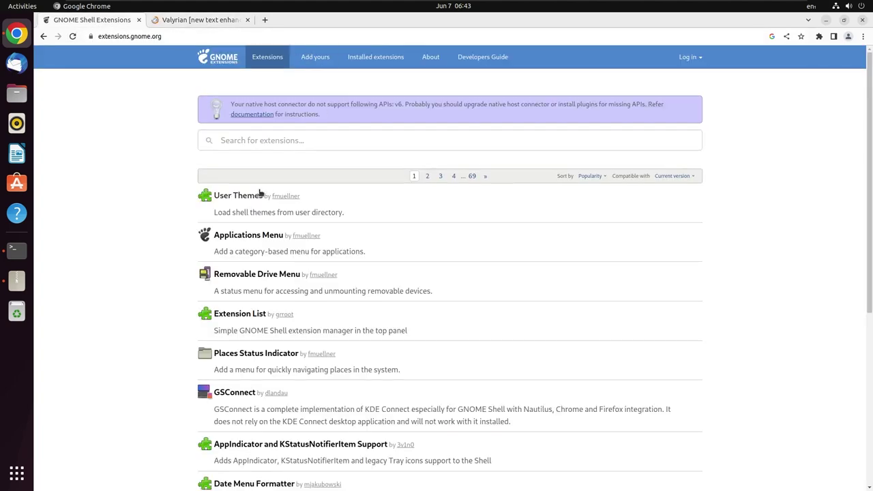
click(251, 142)
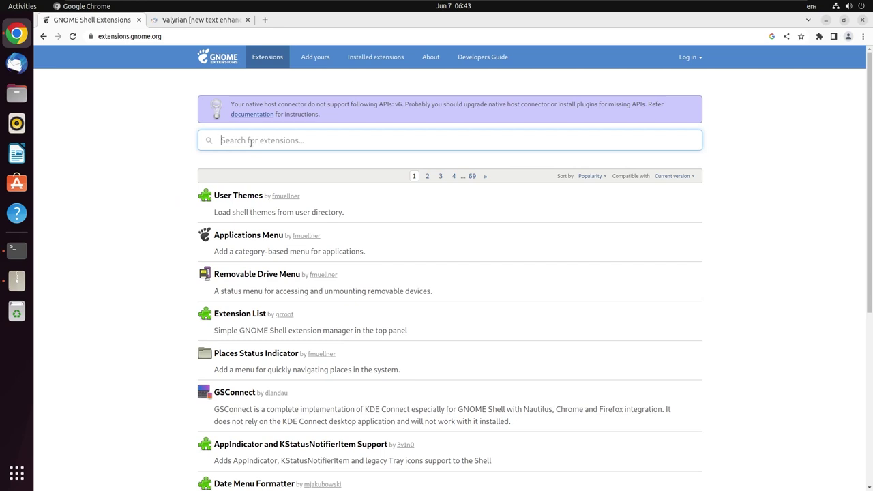
text(blur my)
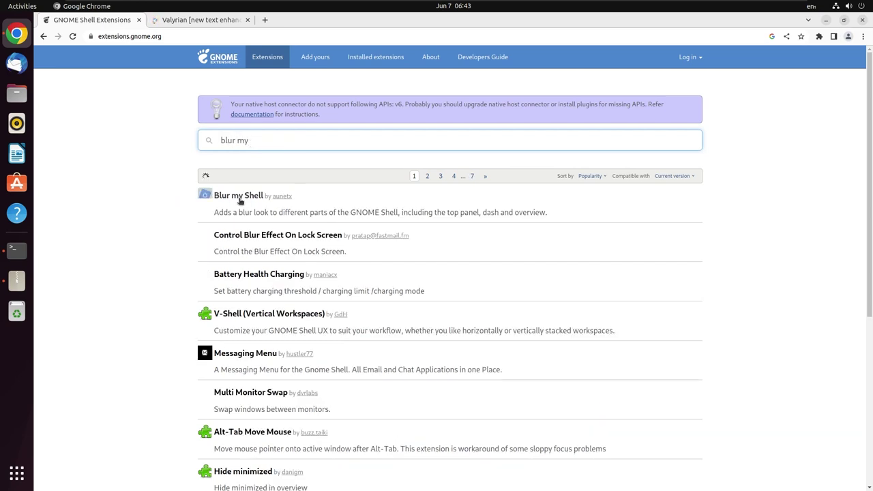
click(214, 196)
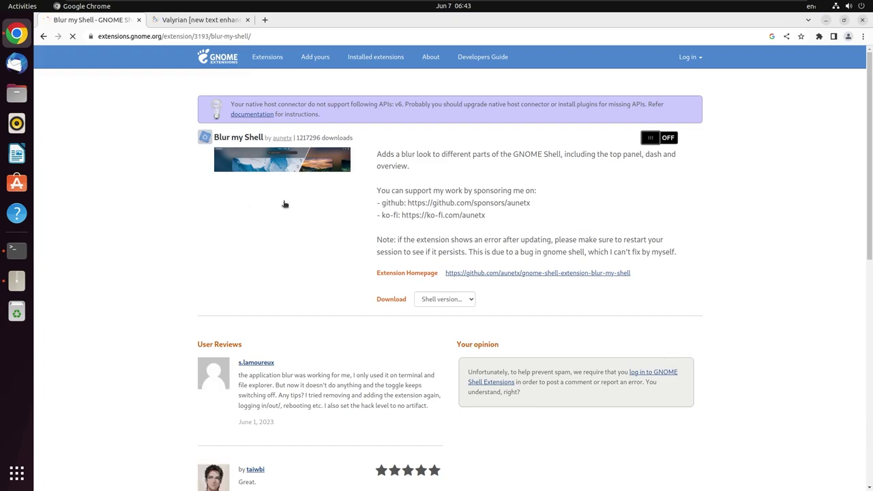
Switch Blur my Shell on and confirm its installation, then show Valyrian's download files.
click(655, 137)
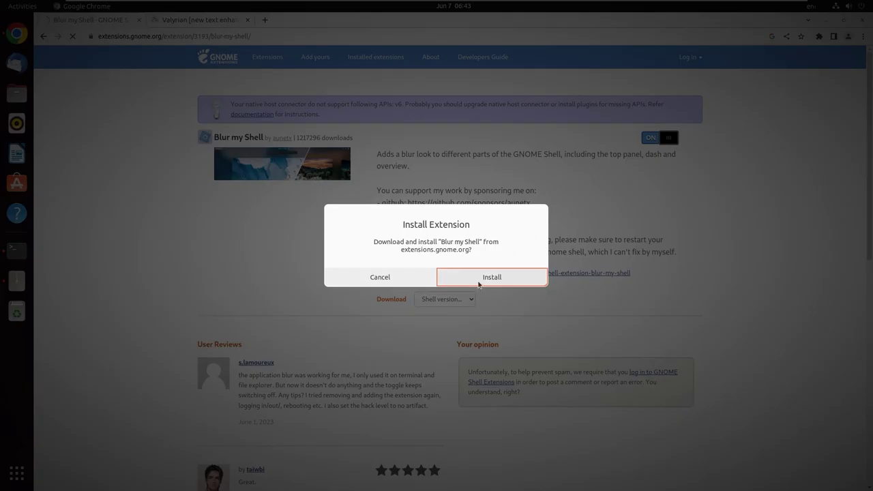
click(479, 279)
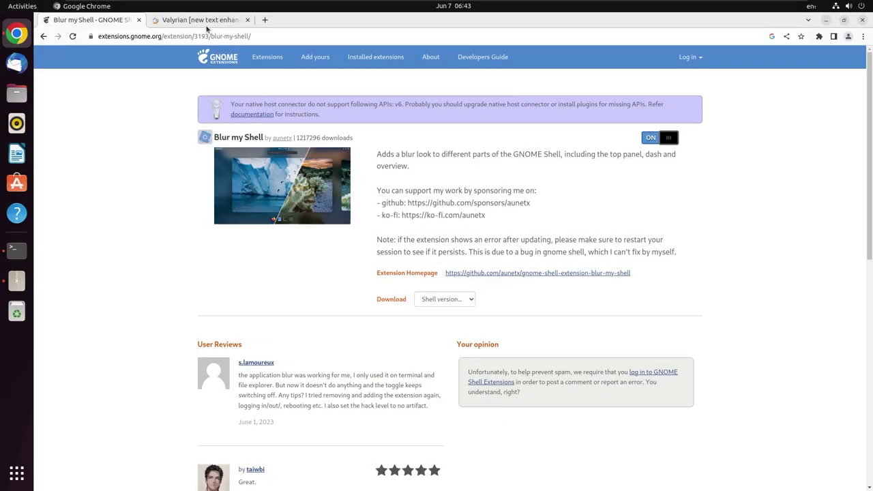
click(205, 20)
click(805, 143)
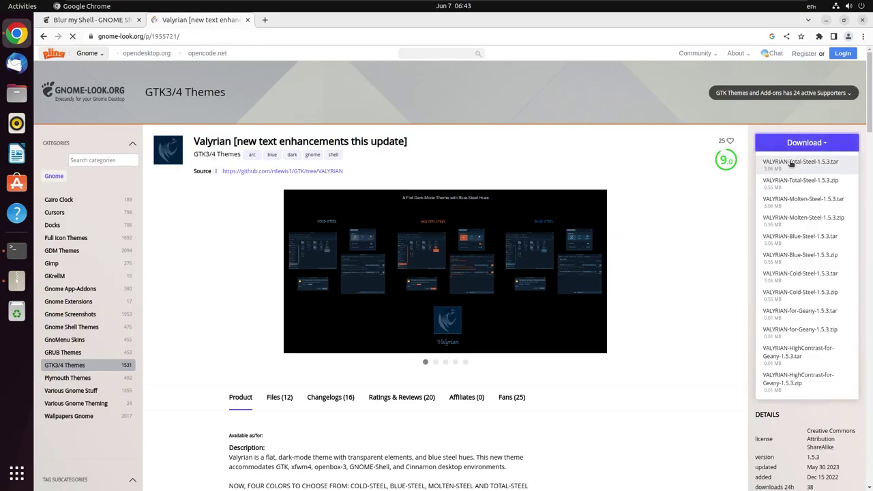
Download the VALYRIAN-Blue-Steel-1.5.3.zip package (0.55 MB) and return to the Blur my Shell tab.
click(800, 259)
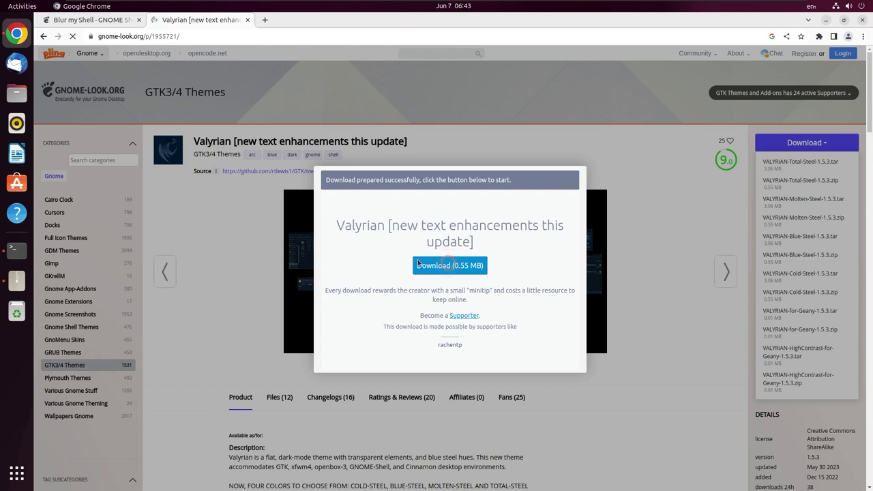
click(470, 265)
key(ctrl+Page_Up)
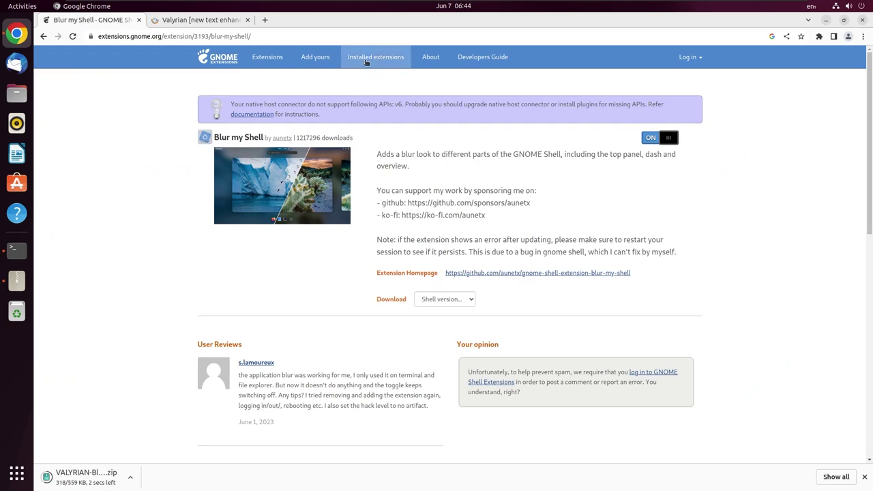
Turn on 'Enable all by default' in Blur my Shell's Applications settings and place it over a shrunken Chrome.
click(359, 62)
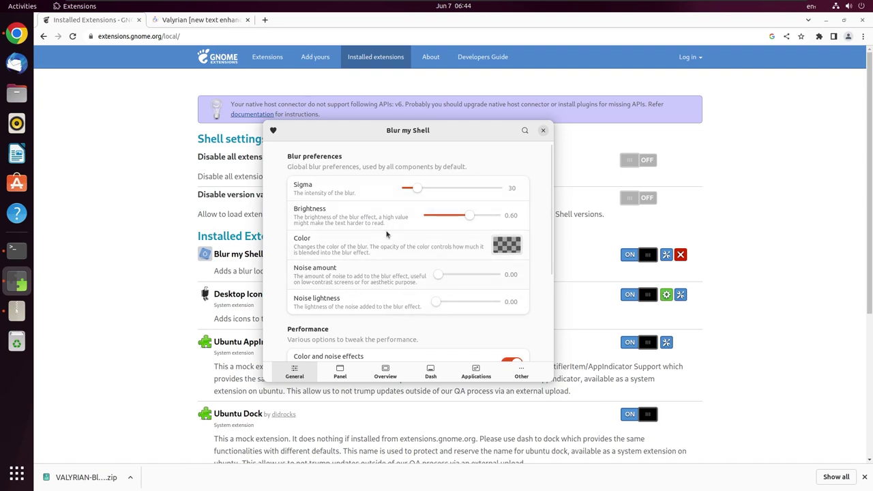
click(476, 372)
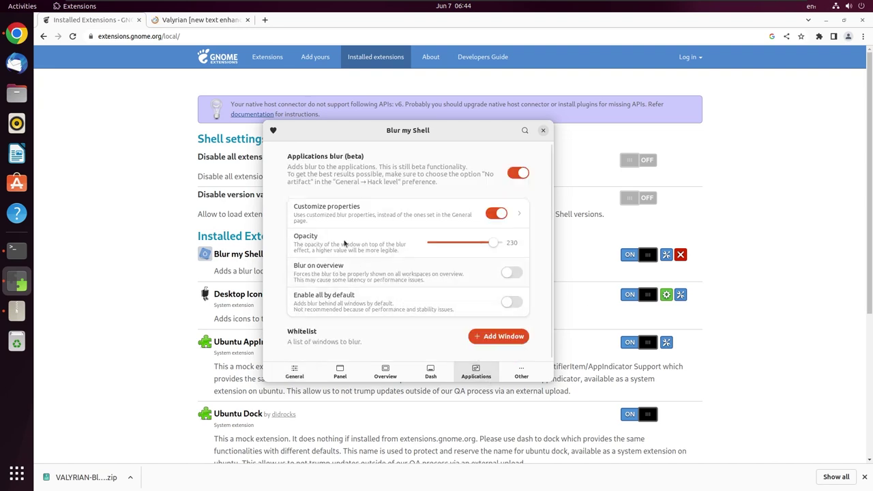
click(381, 312)
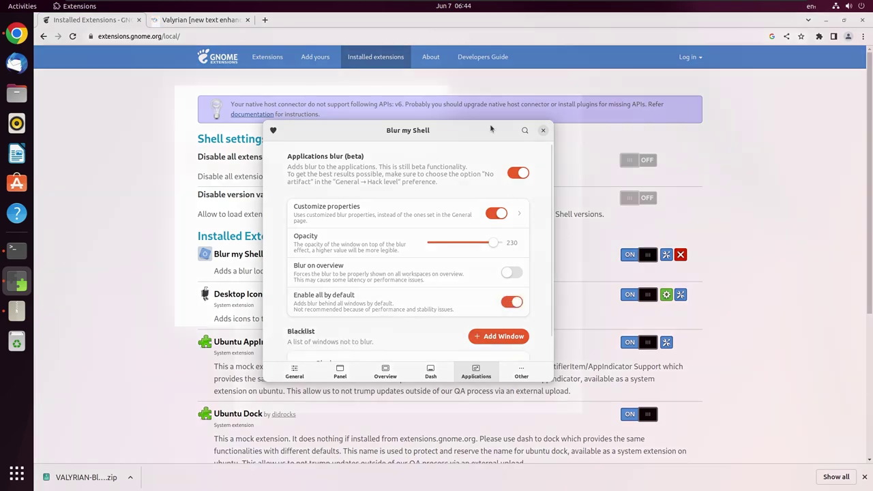
drag(559, 20, 628, 89)
drag(280, 133, 400, 176)
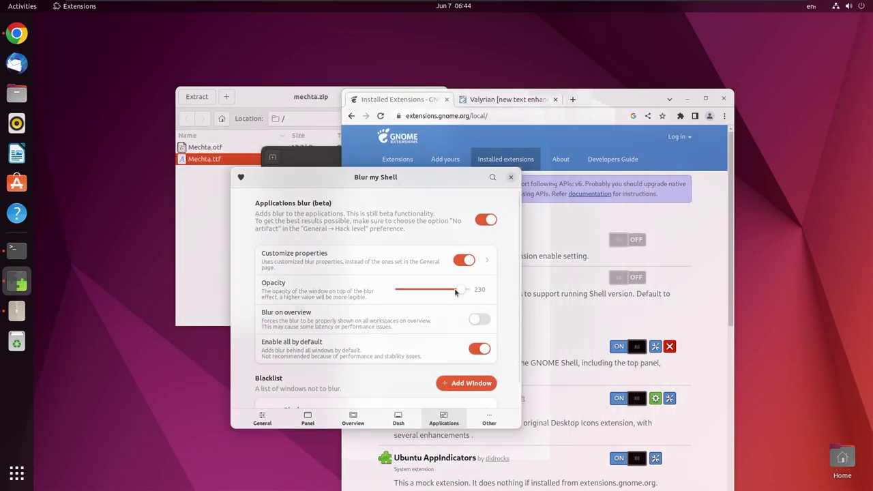
Adjust the application blur opacity to about 222 and rearrange the browser and preferences windows.
drag(448, 292, 418, 288)
drag(403, 178, 341, 157)
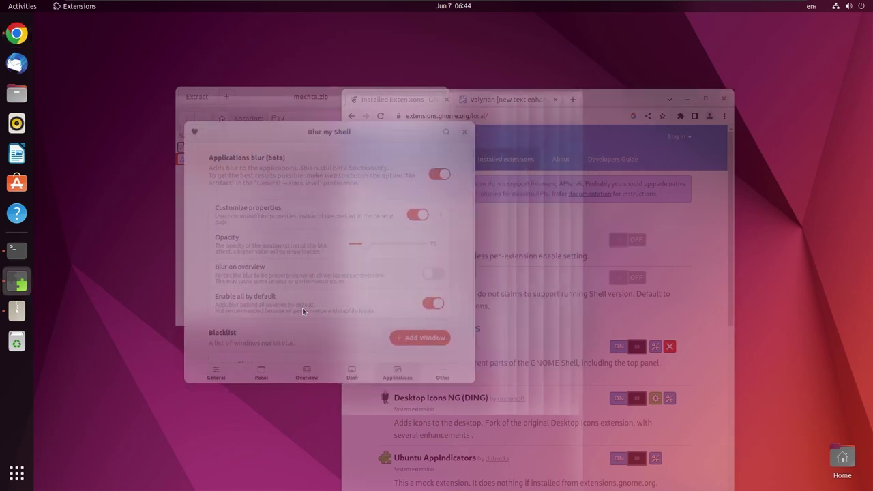
drag(355, 244, 417, 245)
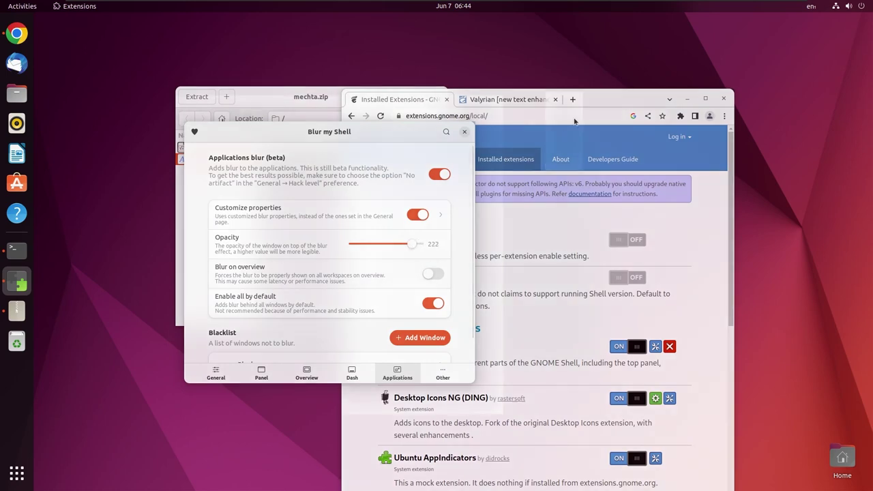
click(625, 101)
drag(624, 101, 559, 51)
click(256, 135)
drag(257, 135, 297, 133)
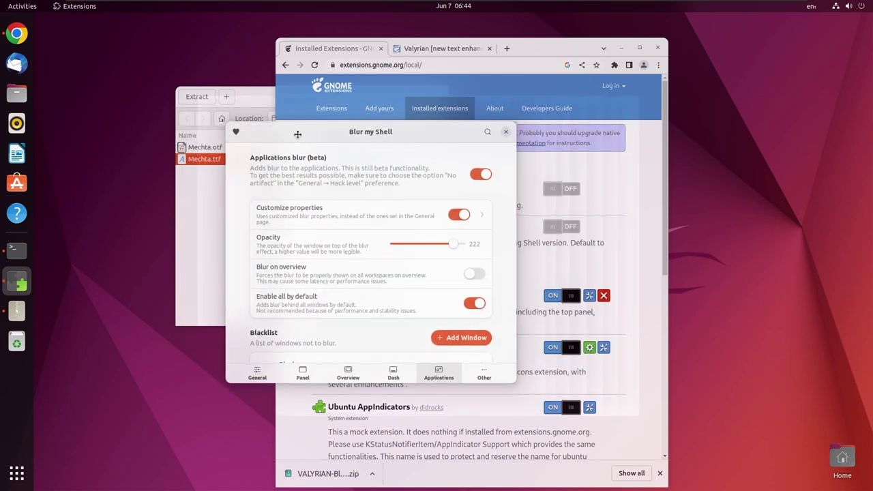
Expand the custom application blur properties and set Sigma to about 36.
click(395, 216)
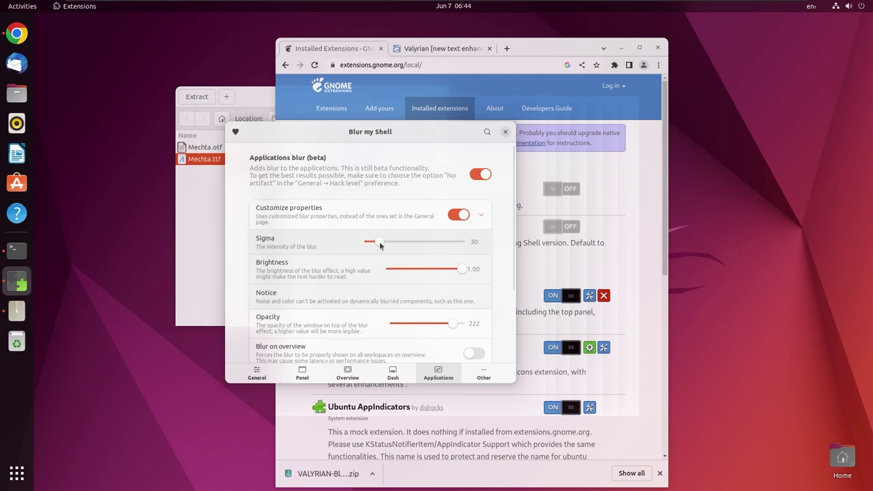
drag(380, 246, 370, 244)
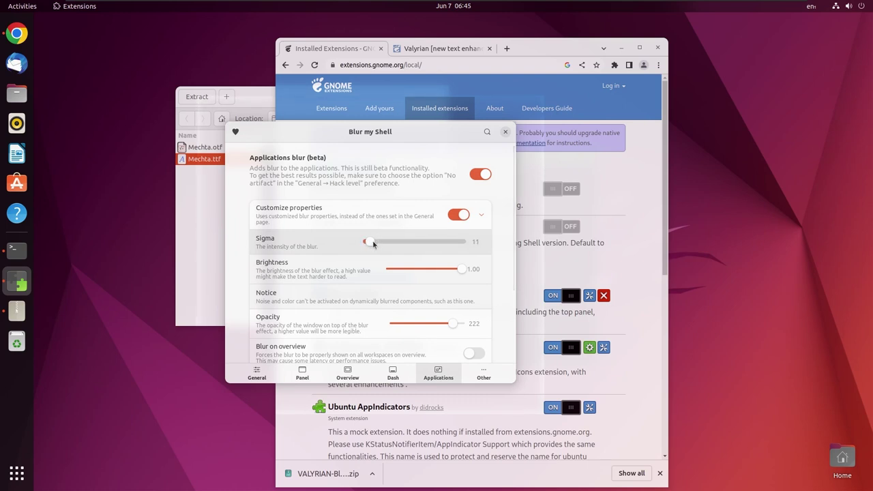
drag(459, 132, 468, 174)
mouse_move(432, 280)
mouse_down()
mouse_move(424, 282)
mouse_move(448, 285)
mouse_move(427, 281)
mouse_up()
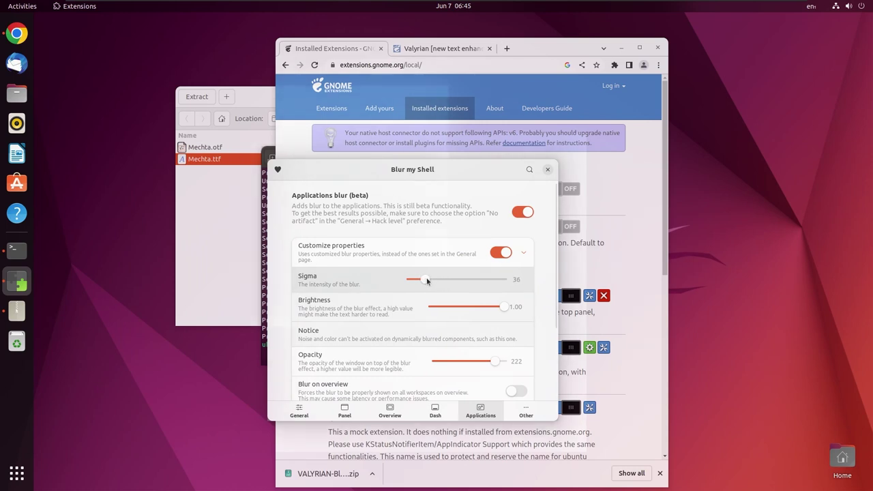
Set the Hack level under General > Performance to No artifact.
mouse_move(441, 175)
mouse_down()
mouse_move(253, 148)
mouse_move(443, 172)
mouse_up()
click(301, 408)
scroll(371, 343, down, 2)
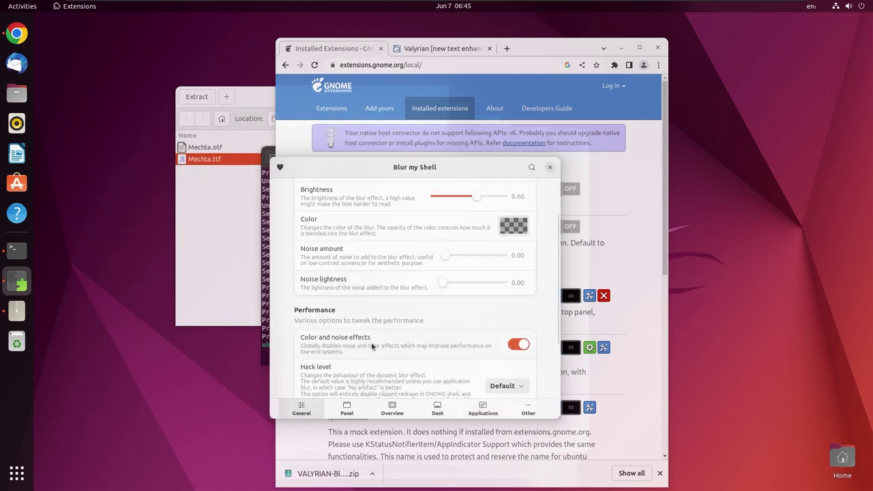
scroll(372, 346, down, 1)
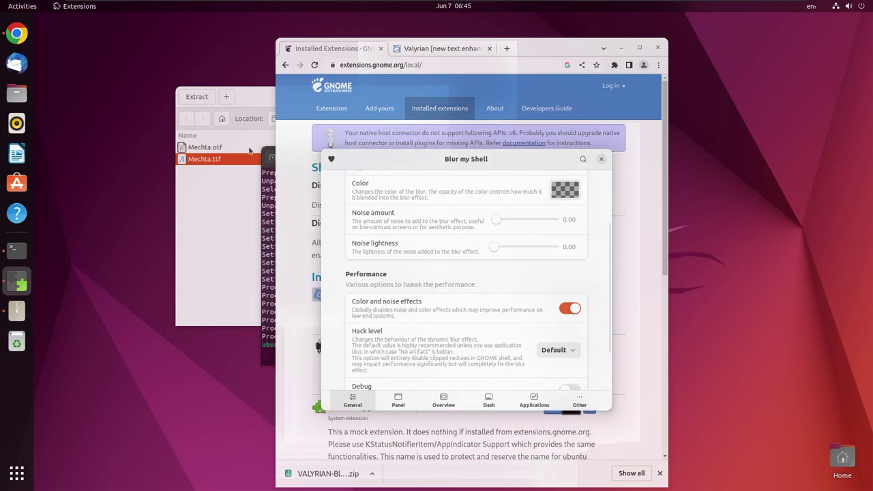
drag(465, 159, 340, 156)
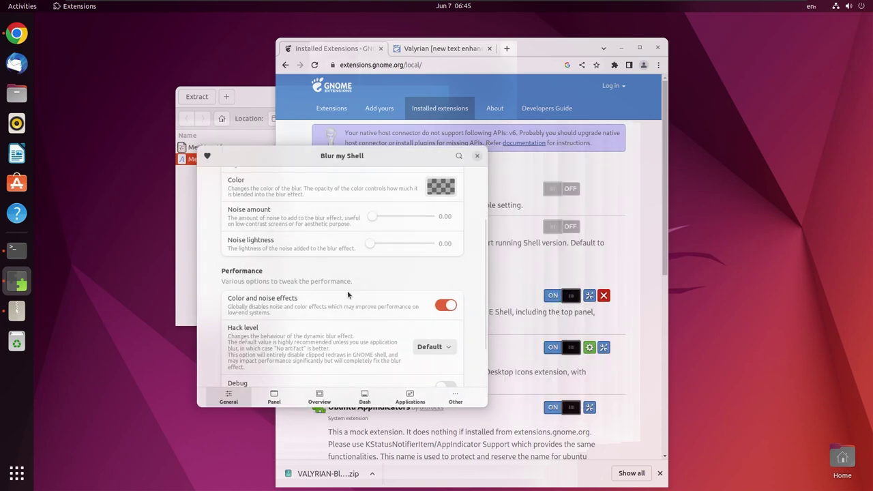
scroll(390, 341, down, 1)
click(430, 318)
click(438, 387)
Reposition the Blur my Shell preferences and extensions web page windows.
drag(457, 162, 384, 129)
drag(349, 107, 317, 179)
drag(583, 48, 665, 46)
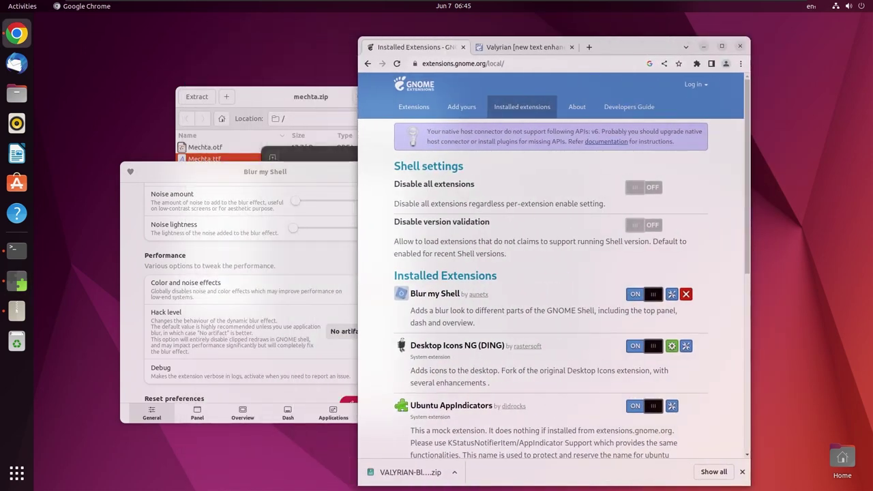
drag(264, 184, 313, 150)
Add the Chrome window to the application blur blacklist below Plank.
click(381, 378)
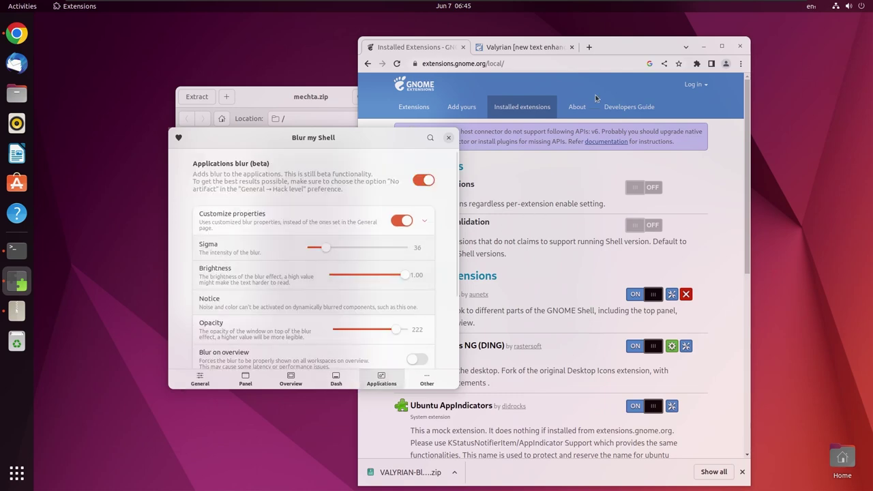
drag(633, 47, 649, 48)
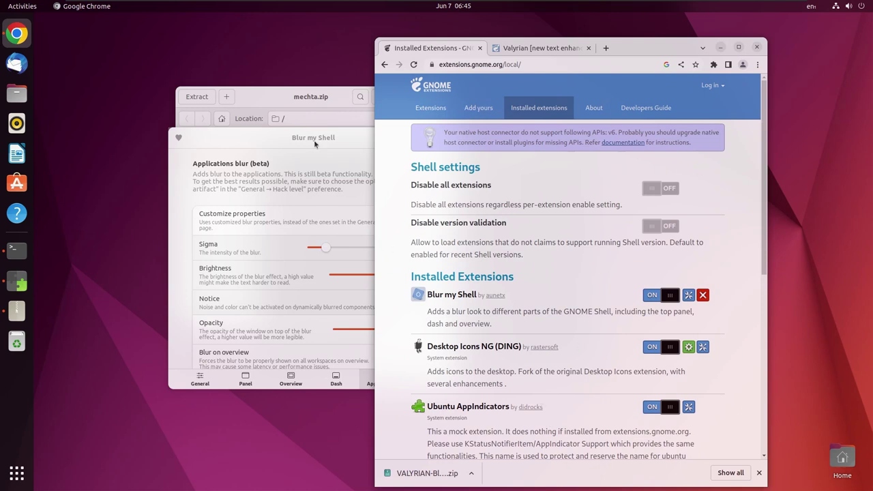
drag(315, 144, 265, 114)
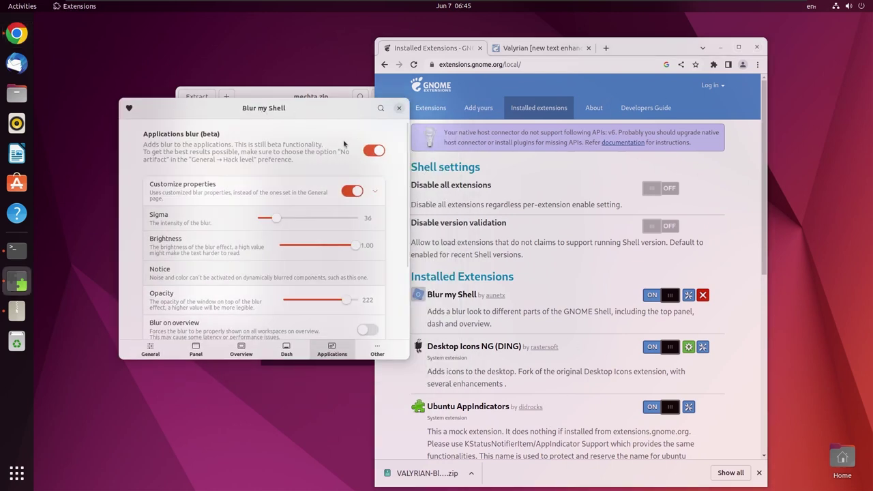
scroll(184, 303, down, 3)
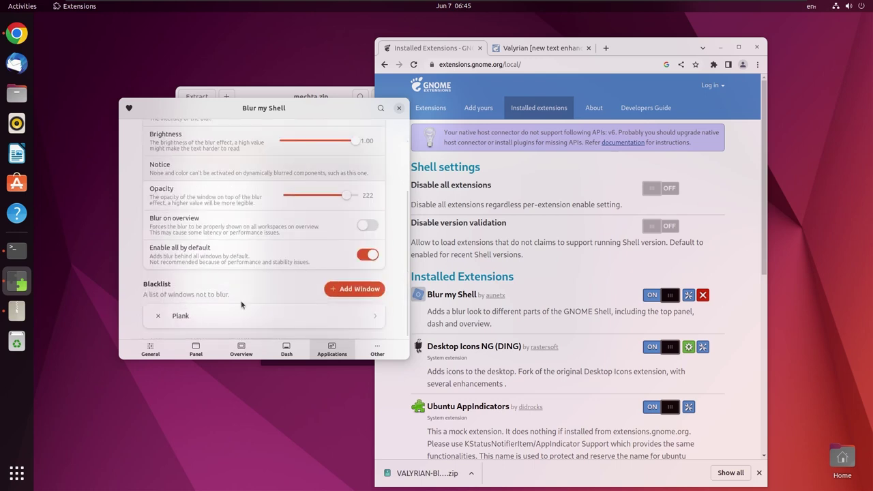
click(355, 289)
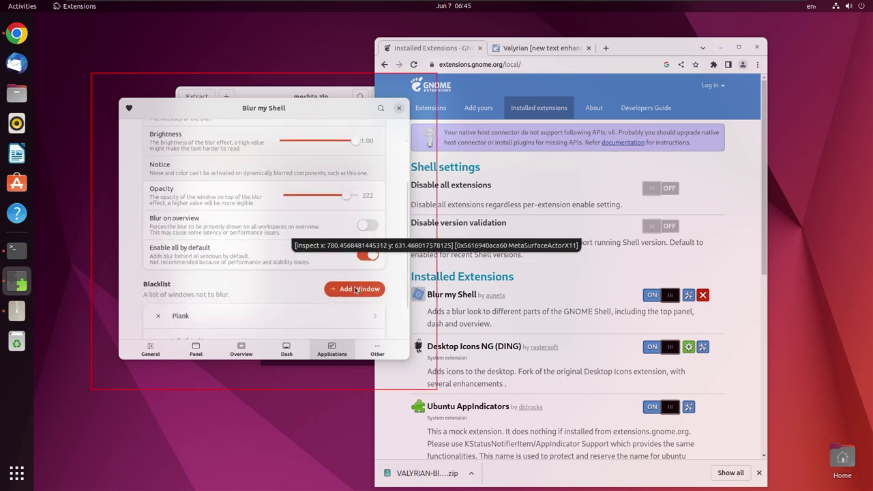
click(595, 266)
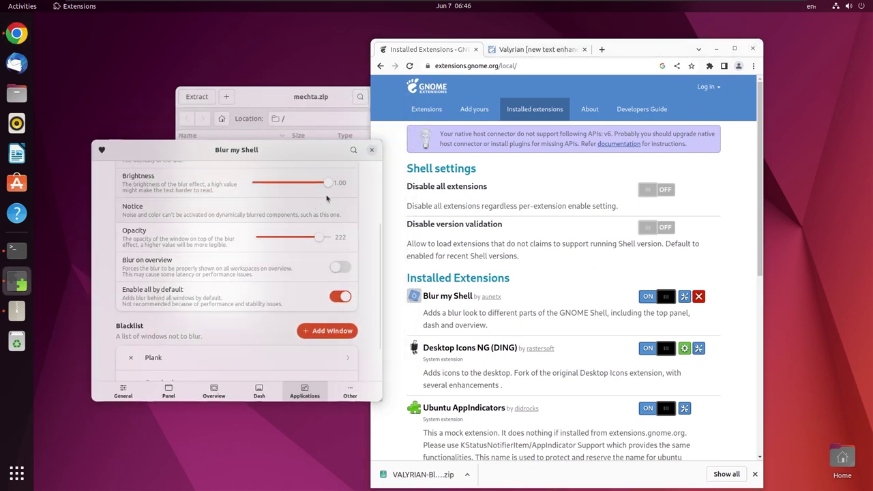
Open the downloaded VALYRIAN-Blue-Steel archive and the Home folder with hidden files shown.
drag(656, 59, 600, 71)
click(678, 61)
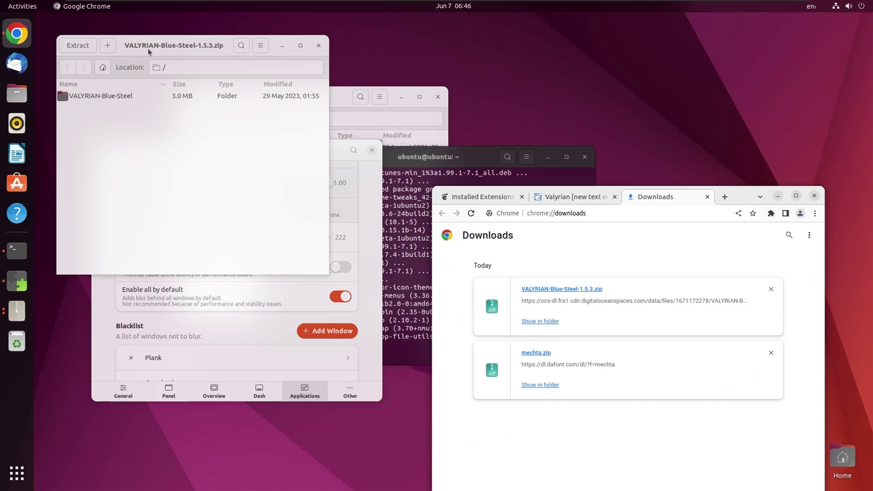
drag(156, 47, 394, 146)
click(16, 93)
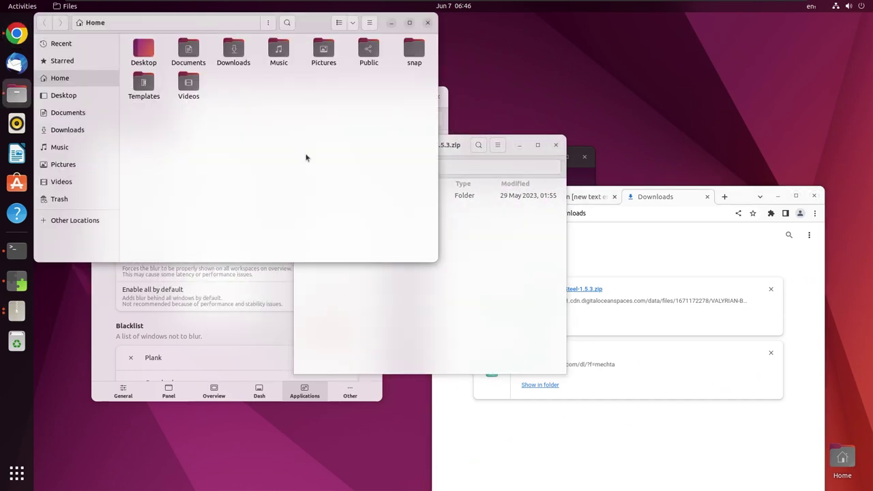
key(ctrl+h)
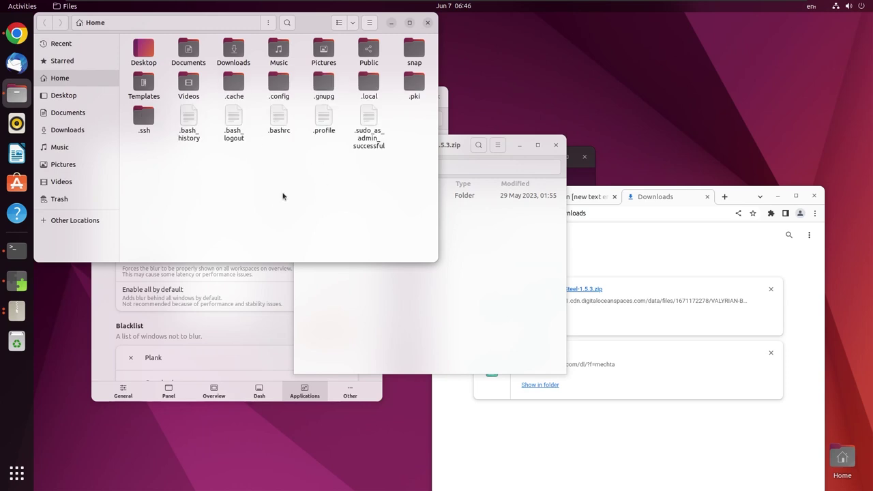
Create hidden .themes and .icons folders in Home.
key(ctrl+shift+n)
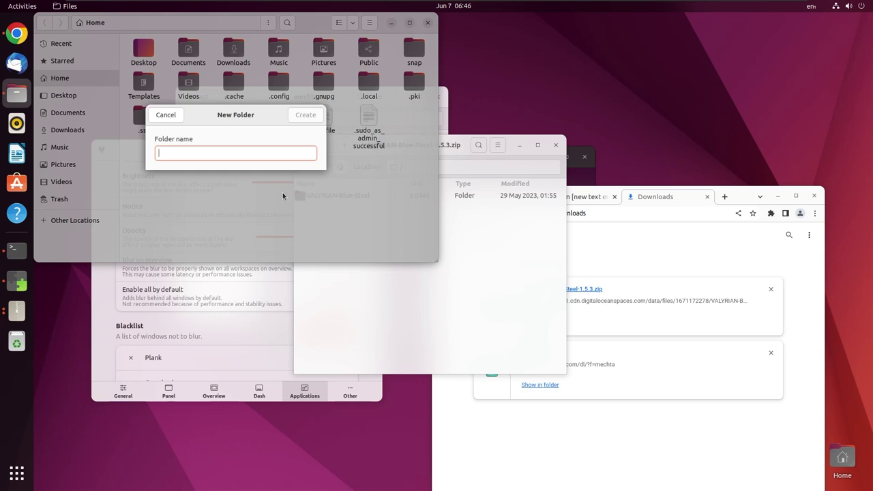
text(.themes)
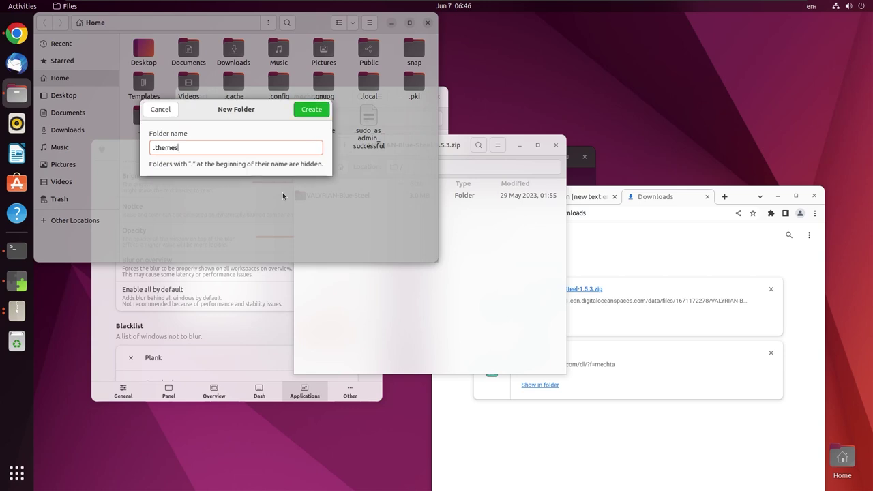
key(Return)
key(ctrl+shift+n)
text(.incons)
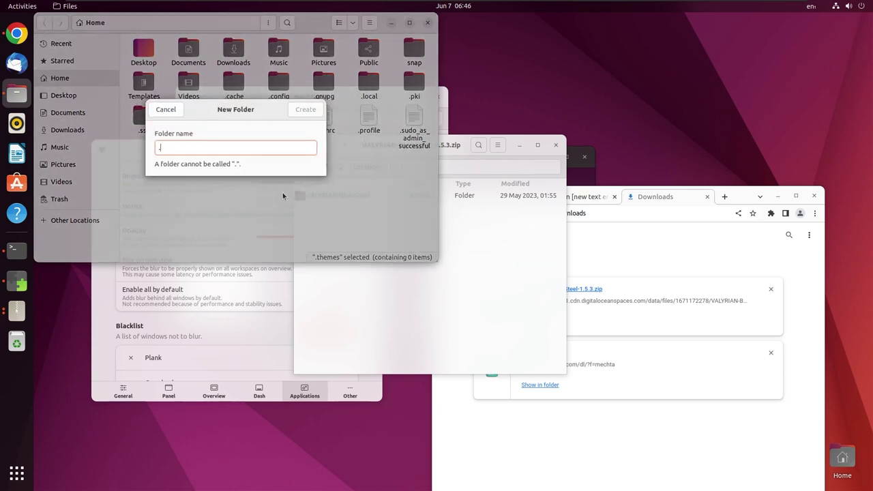
key(BackSpace)
key(BackSpace)
key(BackSpace)
key(BackSpace)
key(BackSpace)
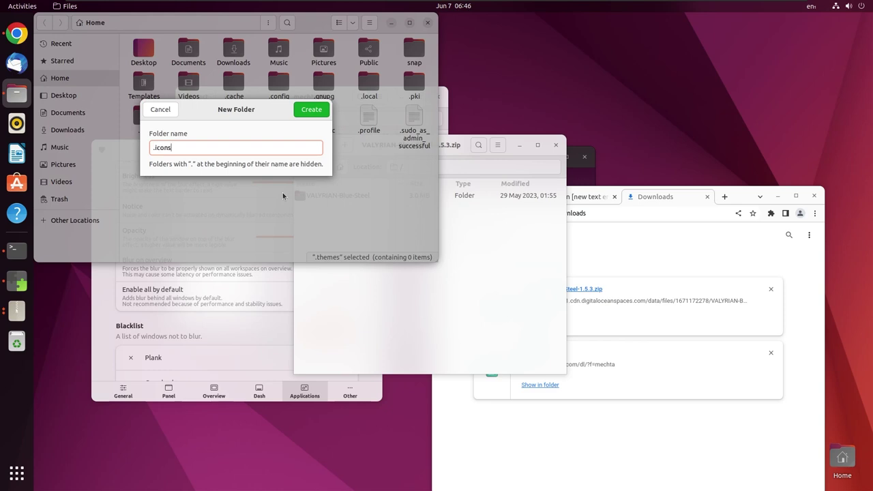
text(cons)
key(Return)
Copy the VALYRIAN-Blue-Steel folder from the archive into .themes.
double_click(234, 113)
click(488, 179)
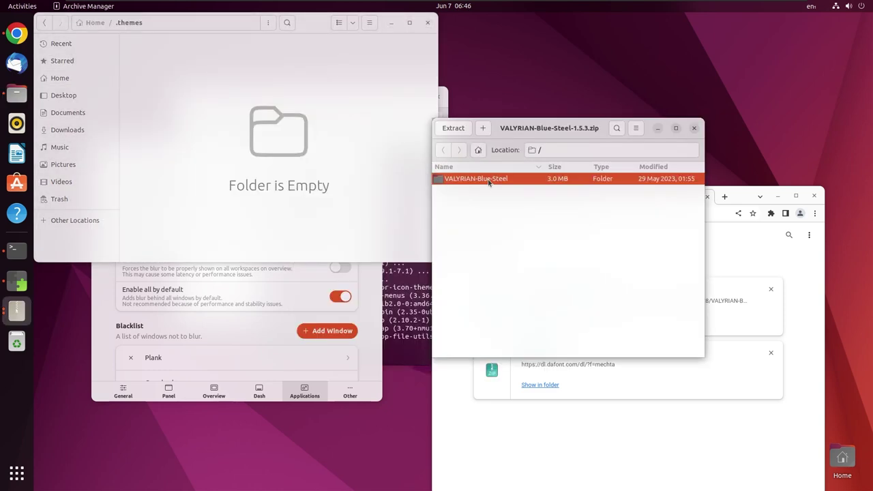
drag(488, 182, 183, 67)
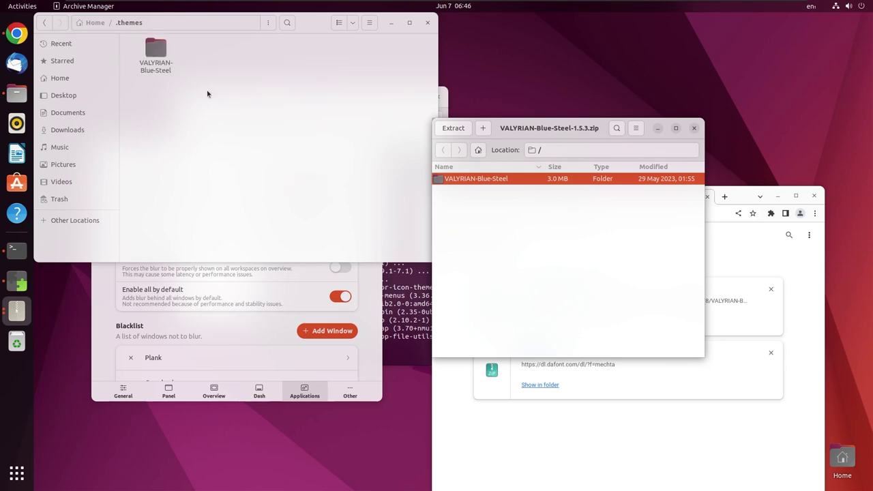
Launch Tweaks and set the Applications theme under Appearance to VALYRIAN-Blue-Steel.
click(17, 477)
text(tweaks)
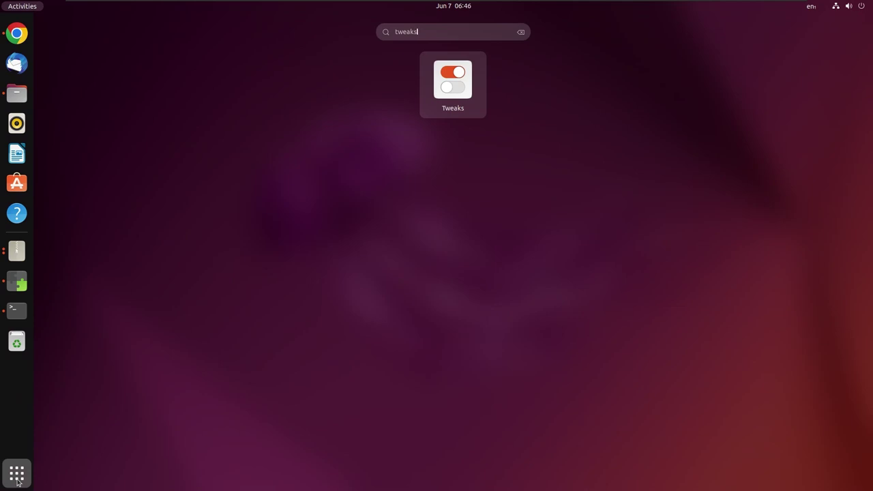
key(Return)
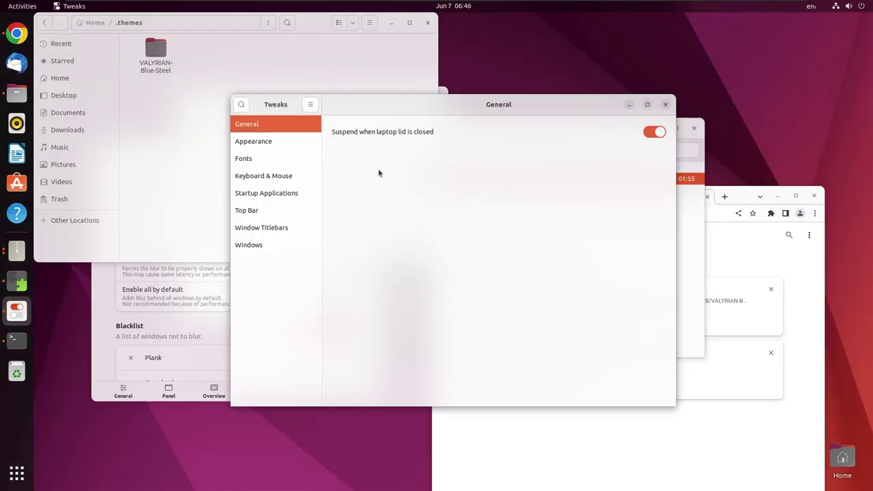
click(276, 145)
click(626, 149)
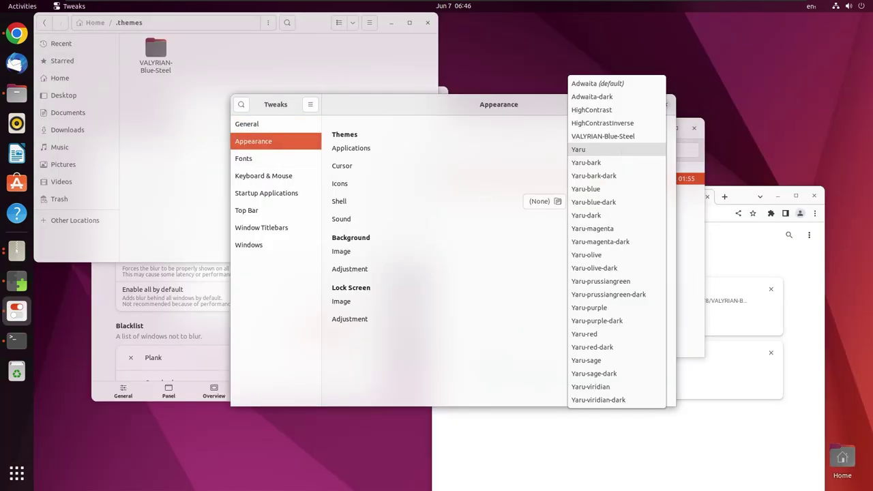
click(606, 136)
drag(539, 113, 546, 94)
Close the theme archive and the browser downloads, returning to the Valyrian page.
click(680, 259)
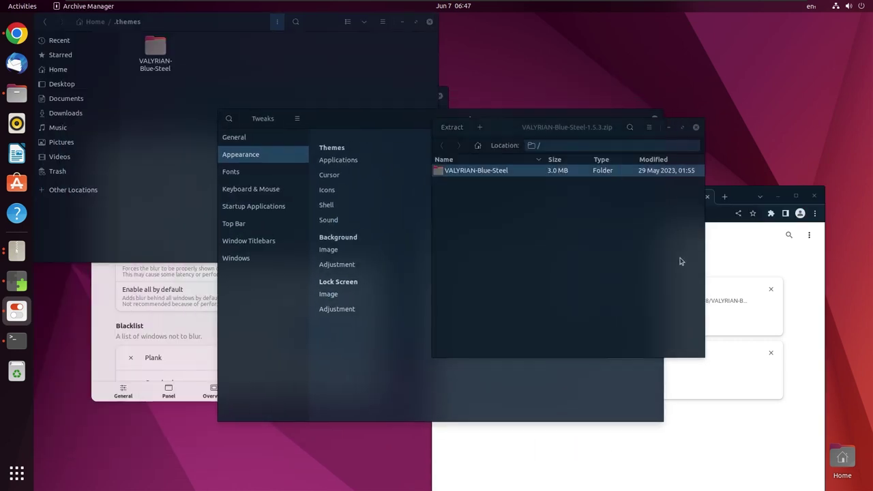
click(696, 127)
drag(723, 204, 665, 88)
click(663, 77)
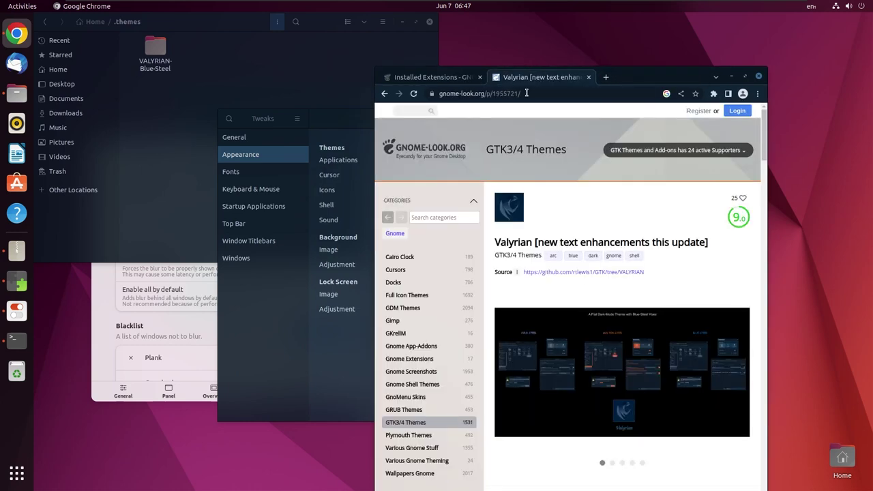
Open gnome-look.org's Full Icon Themes category, listing Candy icons, Kora and Tela-icon-theme.
click(439, 295)
click(744, 76)
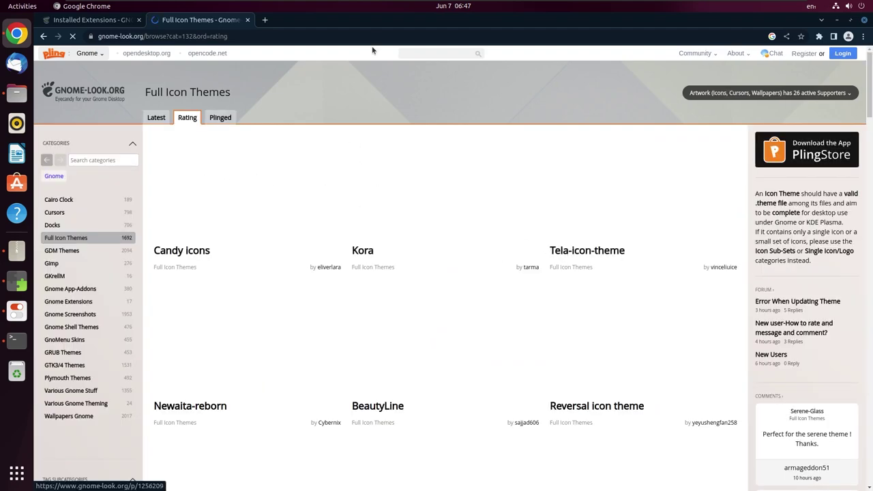
drag(395, 28, 461, 53)
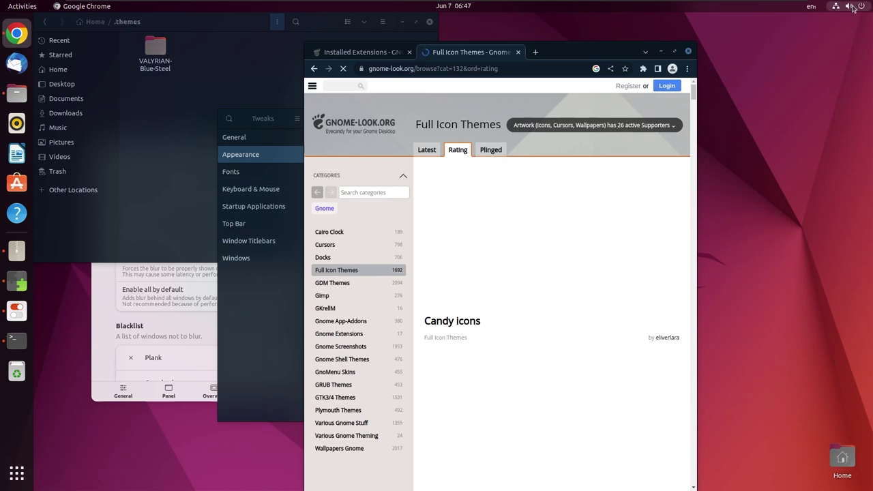
In Settings > Appearance, turn off dock panel mode, set icon size 36 and enable auto-hide.
click(16, 473)
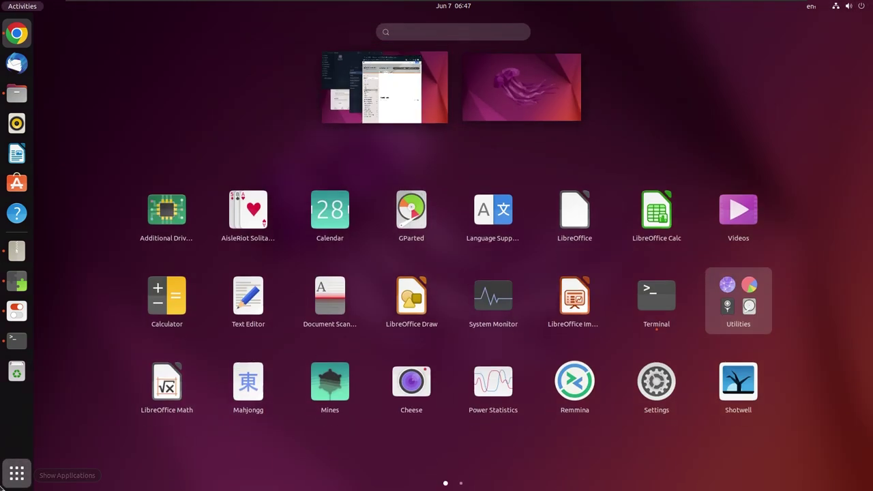
click(628, 384)
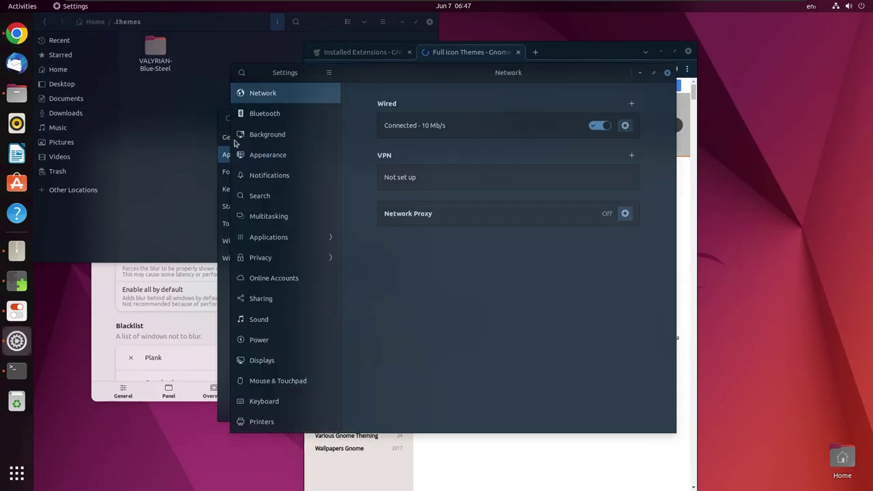
drag(374, 73, 267, 67)
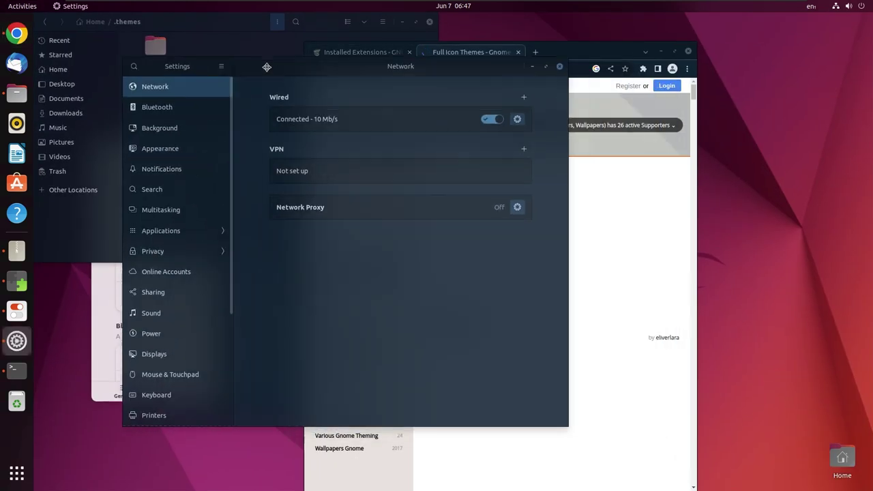
scroll(182, 379, down, 5)
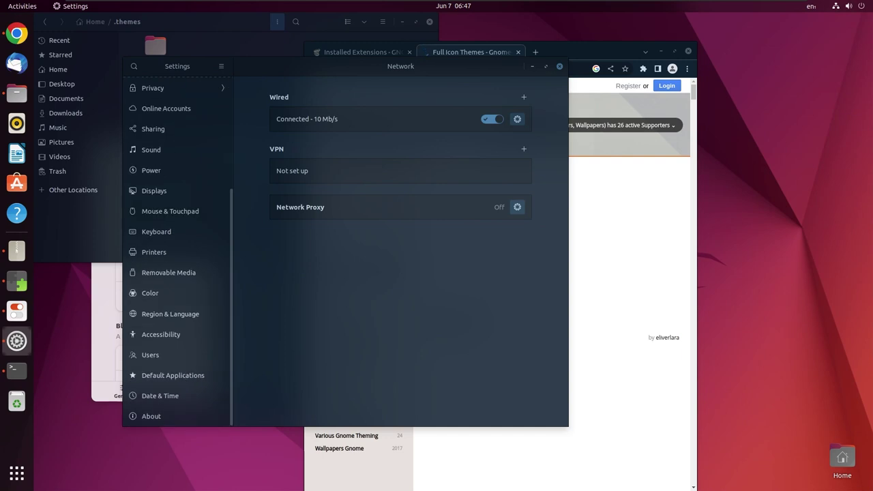
scroll(176, 305, up, 5)
click(161, 149)
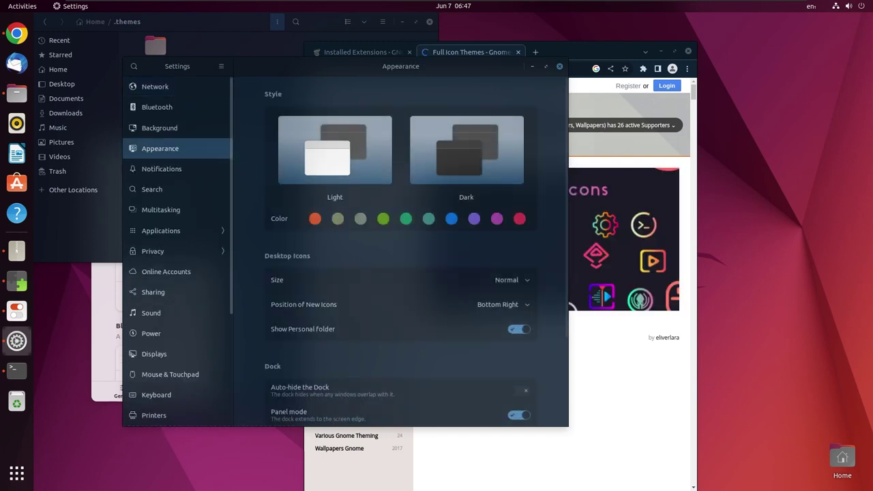
scroll(399, 341, down, 3)
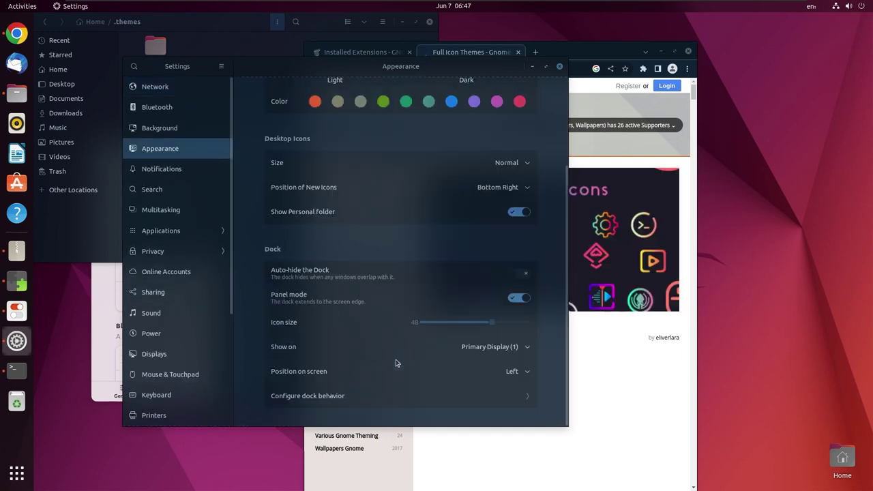
click(517, 300)
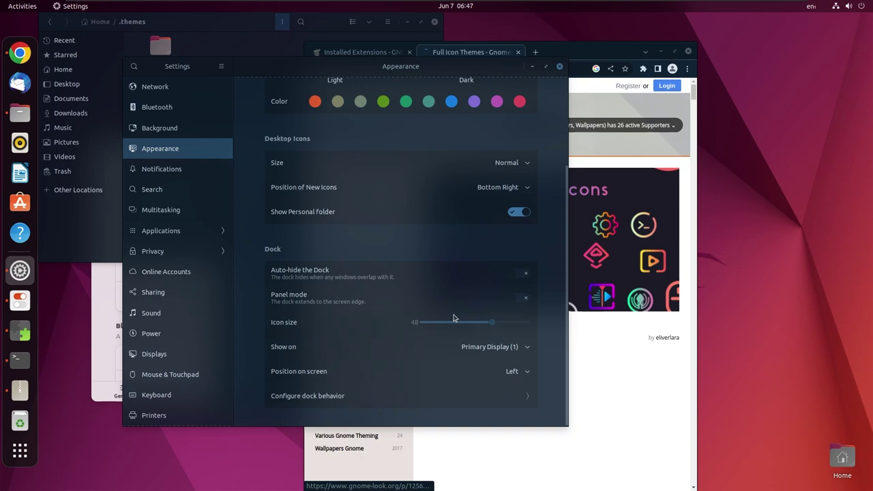
mouse_move(486, 328)
mouse_down()
mouse_move(461, 328)
mouse_move(469, 327)
mouse_up()
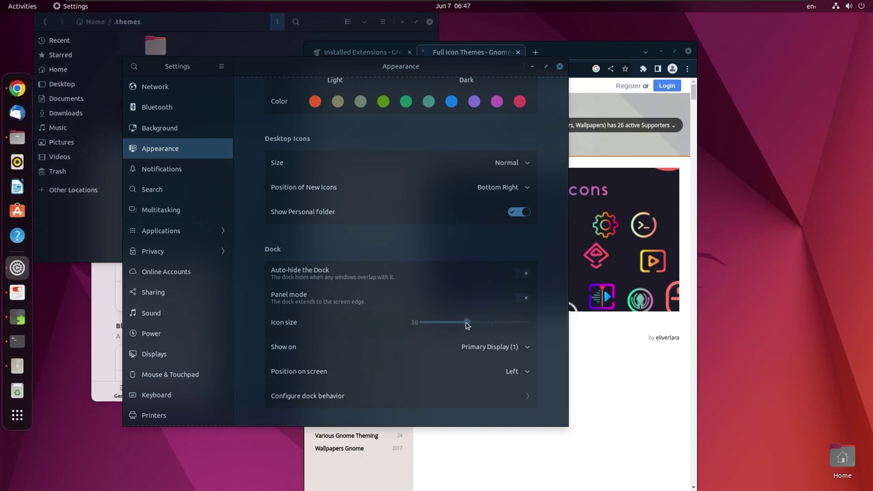
click(519, 273)
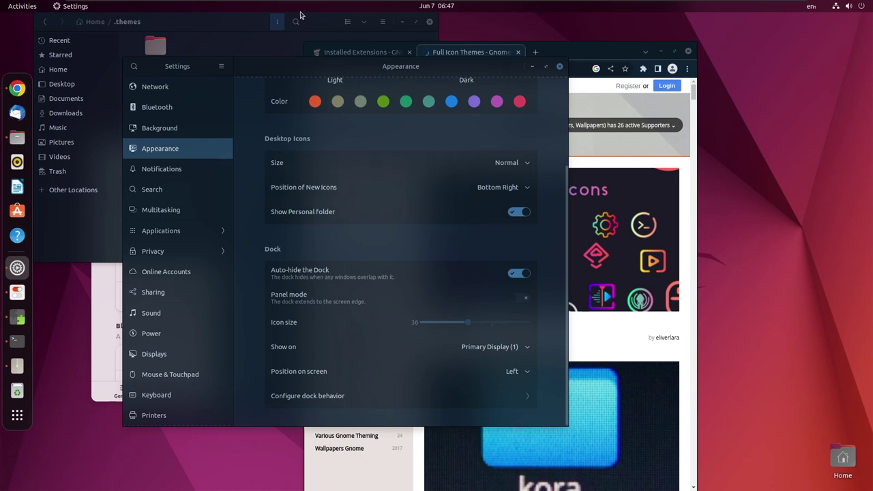
Close the Files window and scroll down the Settings Appearance page.
drag(300, 15, 420, 93)
click(545, 91)
drag(456, 68, 497, 69)
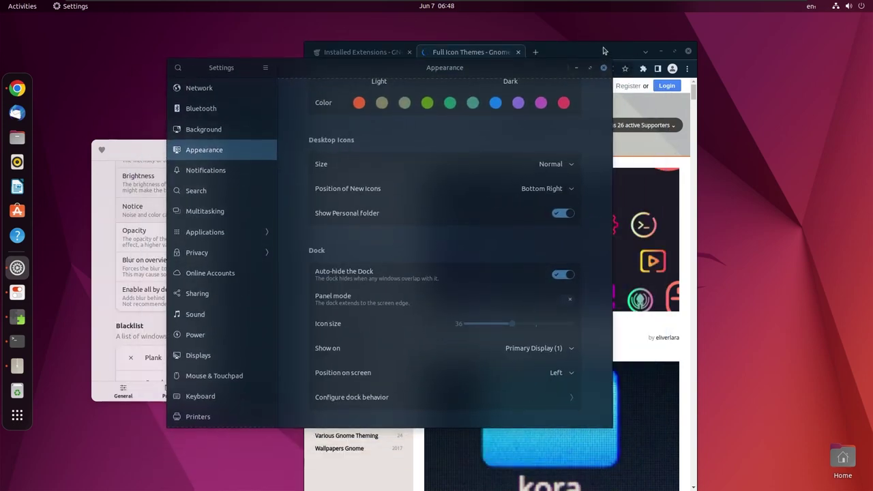
drag(604, 51, 620, 35)
scroll(571, 271, down, 5)
scroll(572, 271, down, 7)
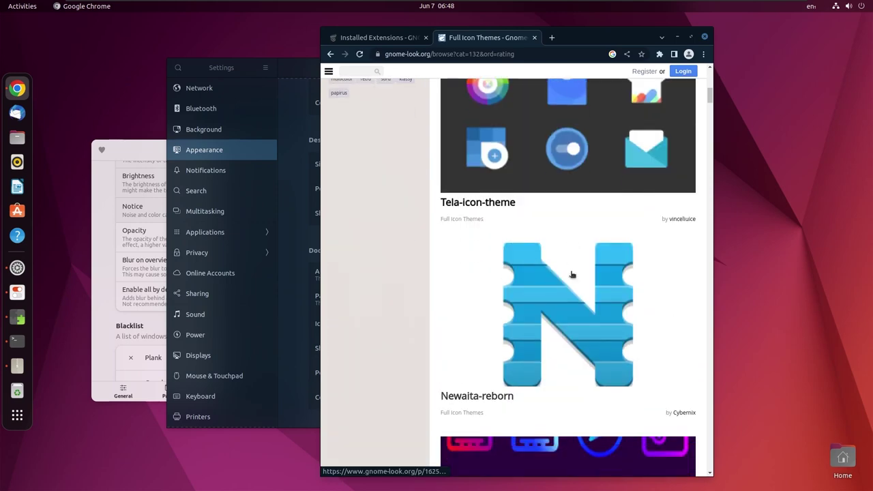
scroll(571, 274, down, 5)
Open Files and browse Other Locations > Computer > mnt > hgfs > shrd > Retro.
click(17, 267)
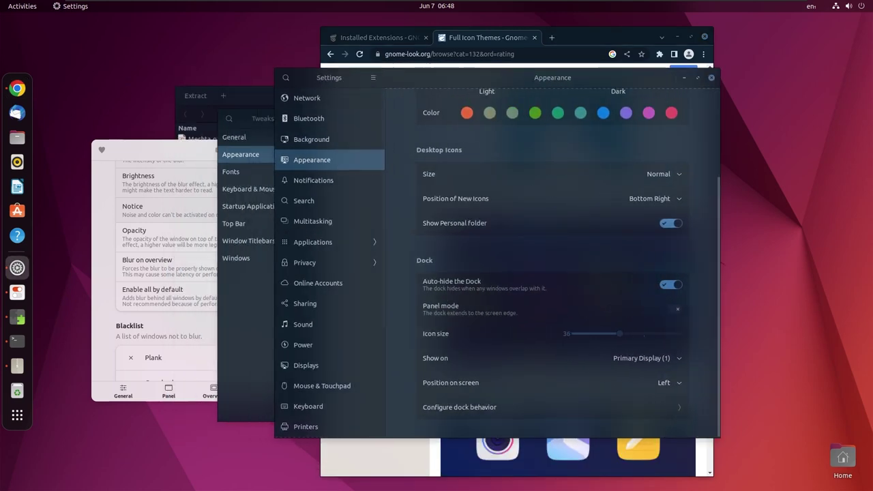
click(17, 137)
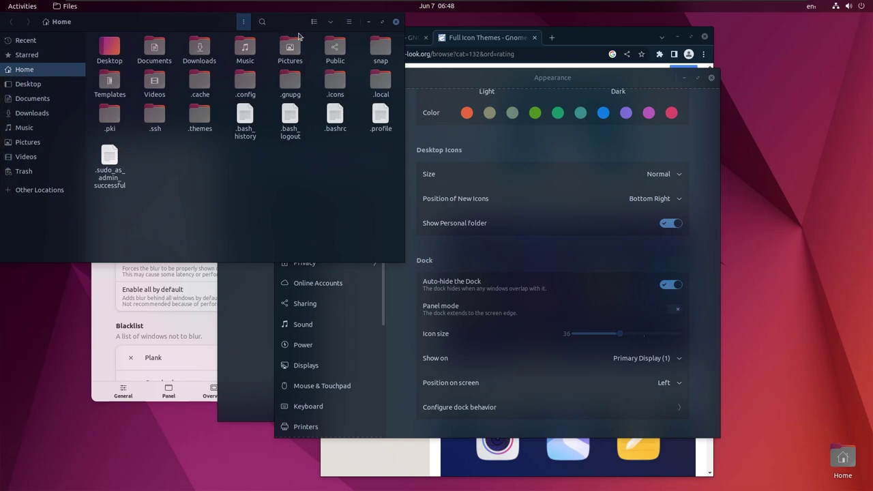
drag(317, 44, 541, 128)
click(246, 277)
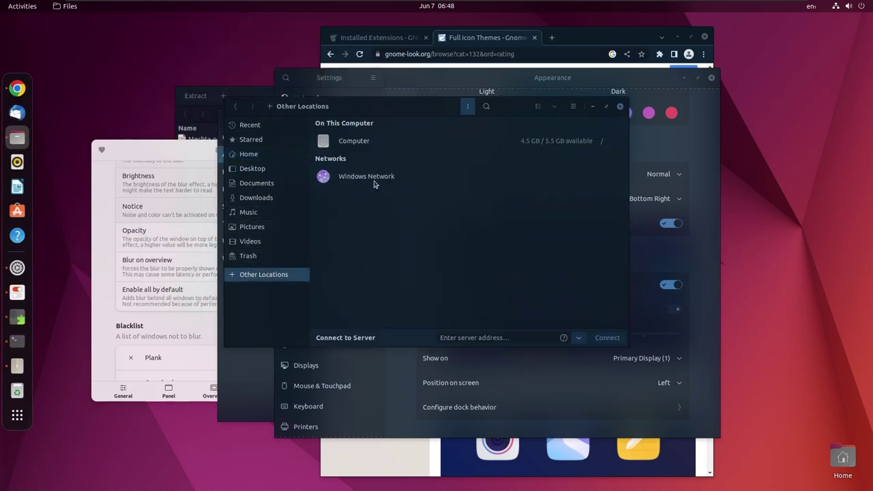
click(335, 141)
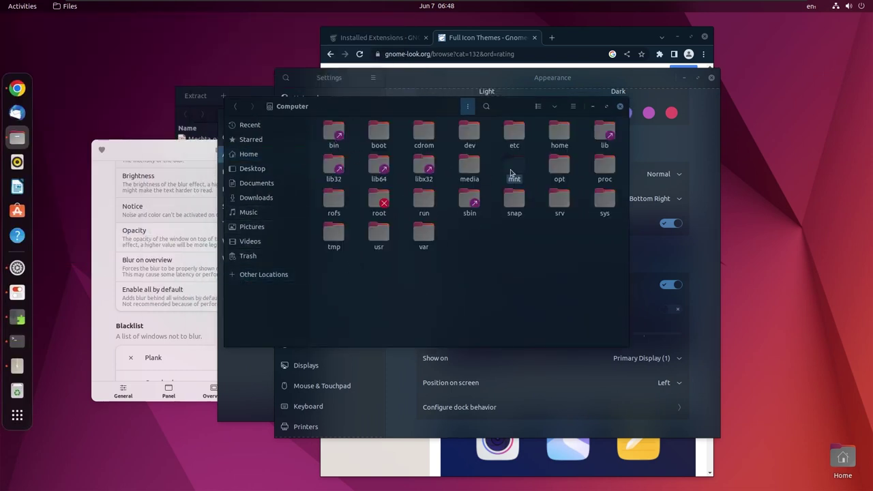
double_click(511, 170)
mouse_move(89, 6)
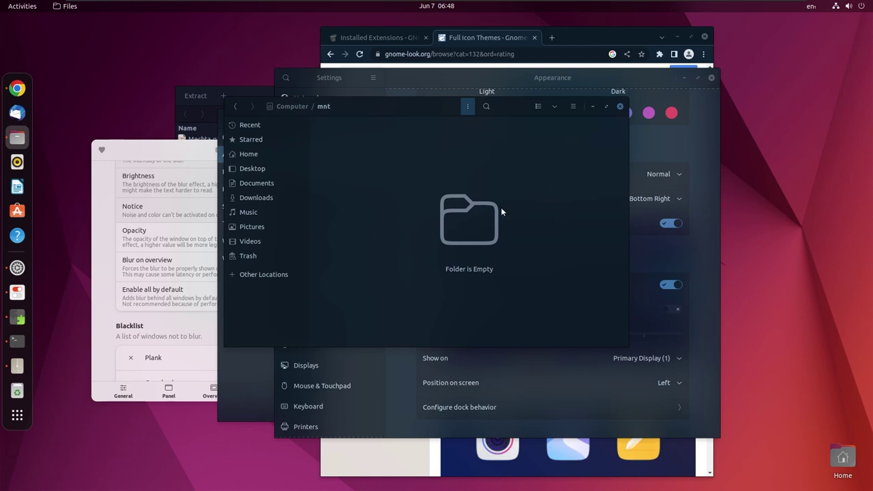
mouse_move(136, 5)
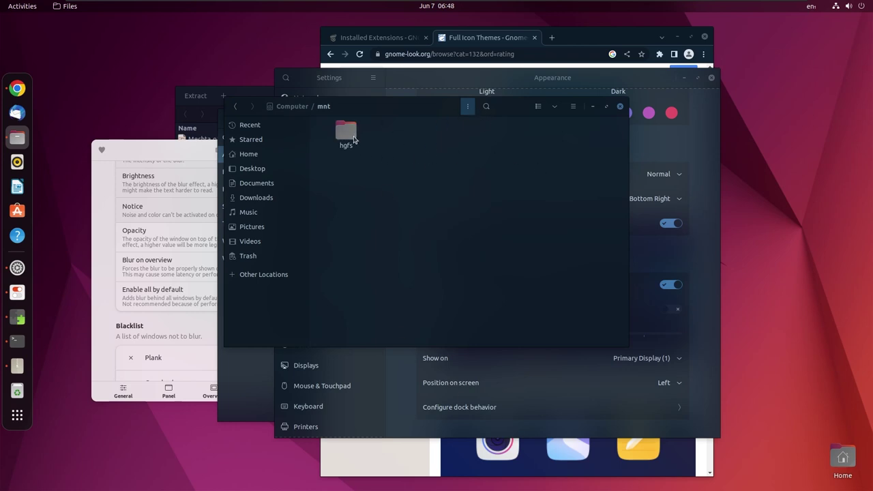
double_click(347, 136)
double_click(347, 139)
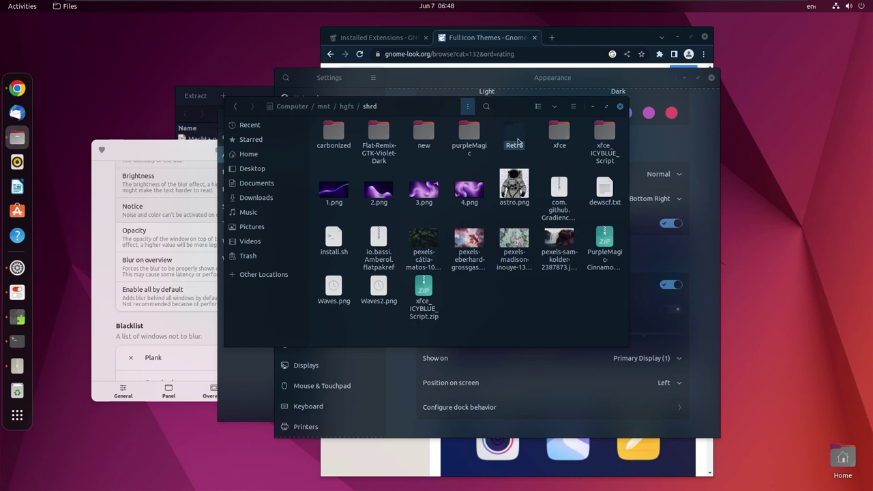
double_click(527, 143)
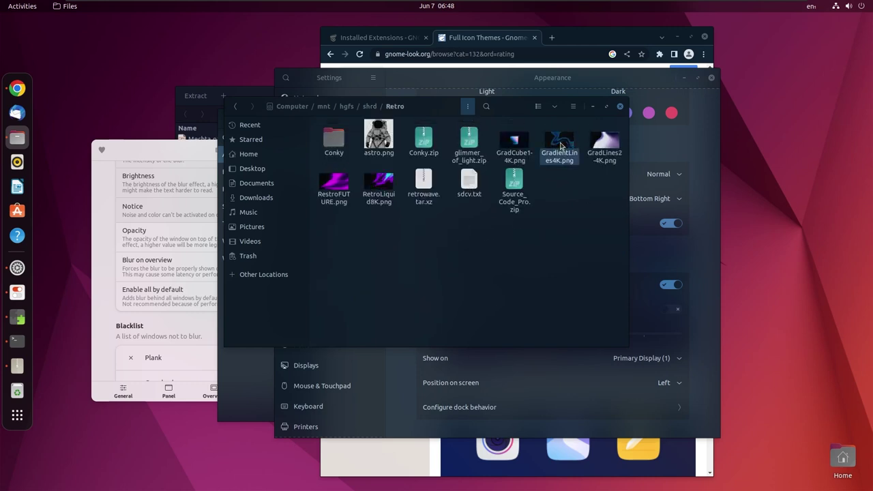
Set GradientLines4K.png as the desktop wallpaper and bring Blur my Shell back to front.
right_click(576, 145)
click(590, 260)
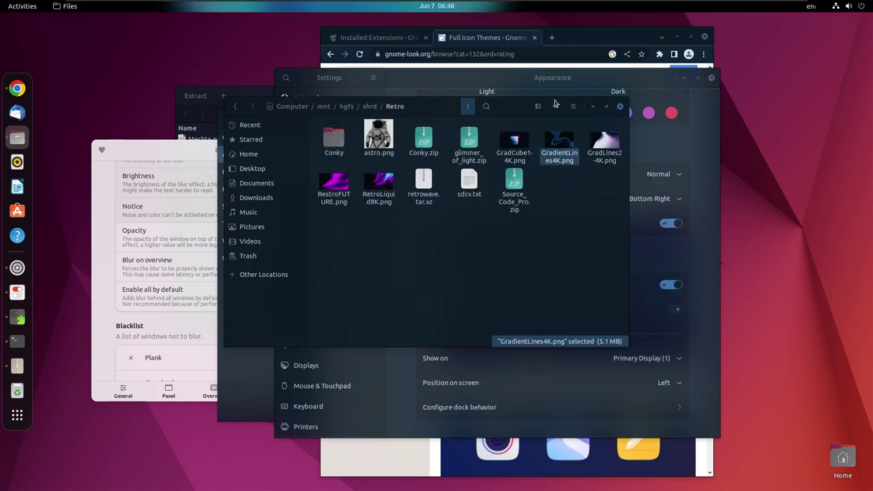
drag(260, 114, 151, 167)
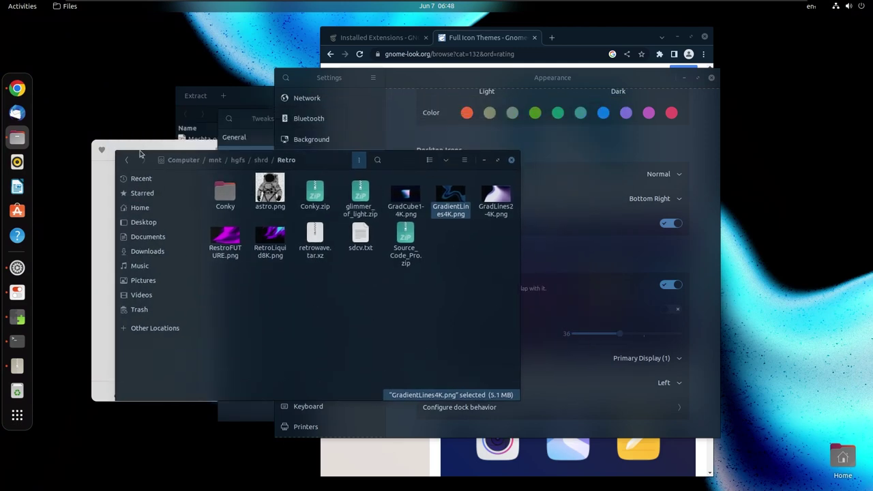
click(186, 145)
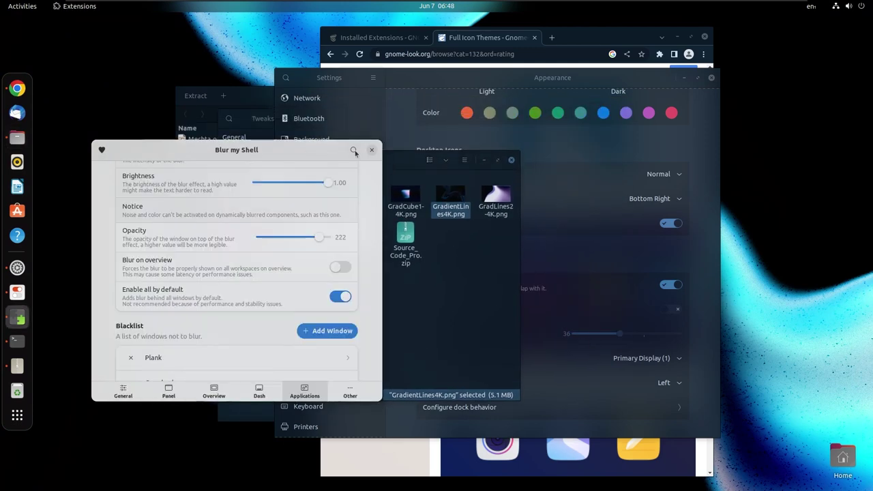
Close the Blur my Shell preferences and reposition the Terminal window.
click(370, 151)
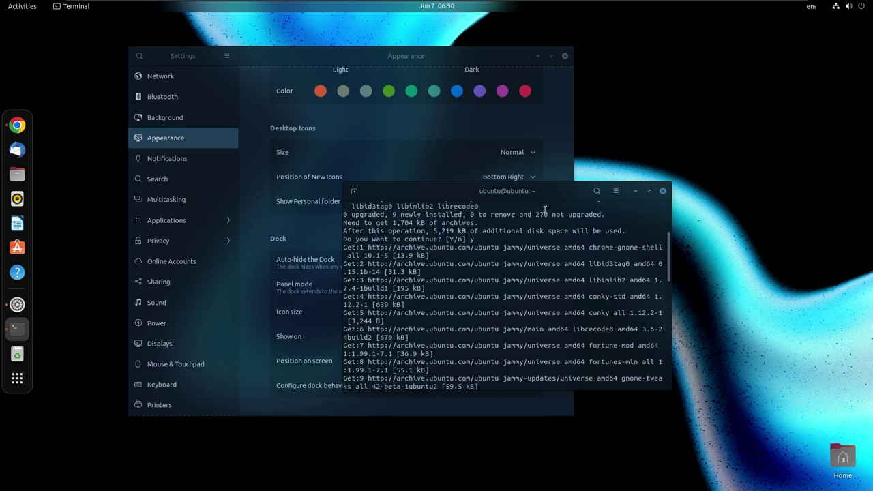
drag(547, 193, 637, 155)
right_click(643, 238)
click(646, 167)
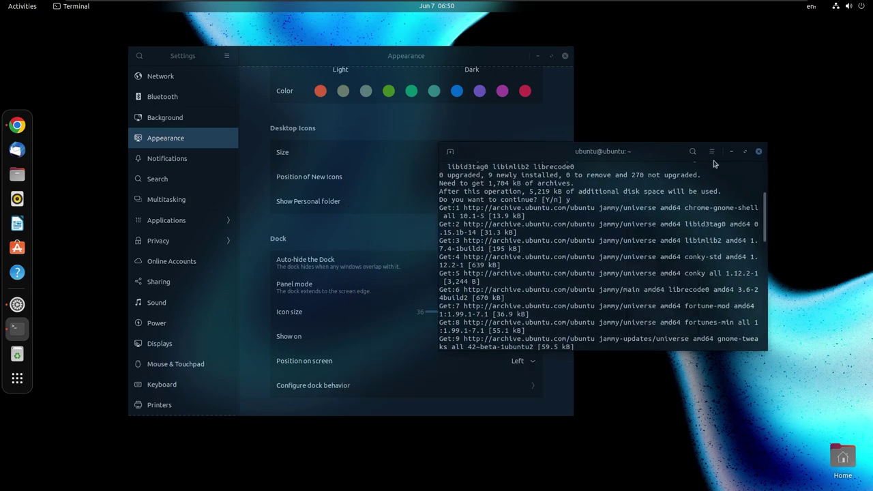
Give Terminal's Unnamed profile its own transparent background and raise the transparency slider.
click(712, 151)
click(679, 247)
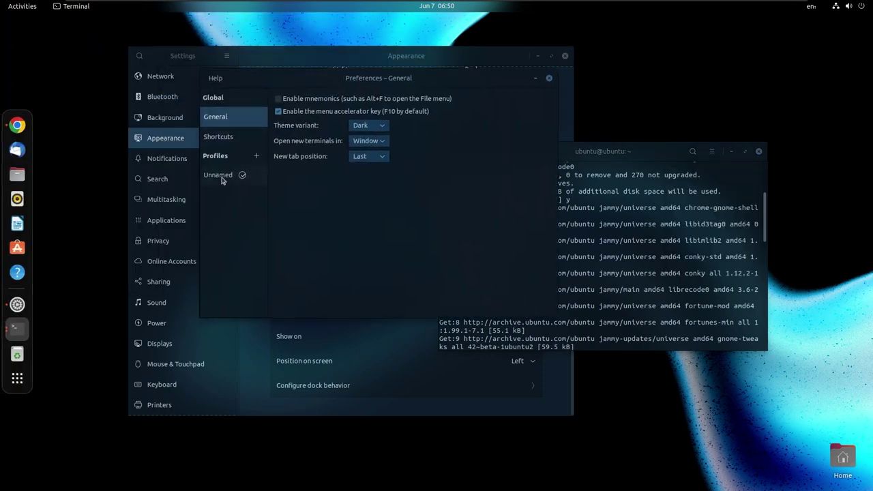
click(223, 176)
click(304, 94)
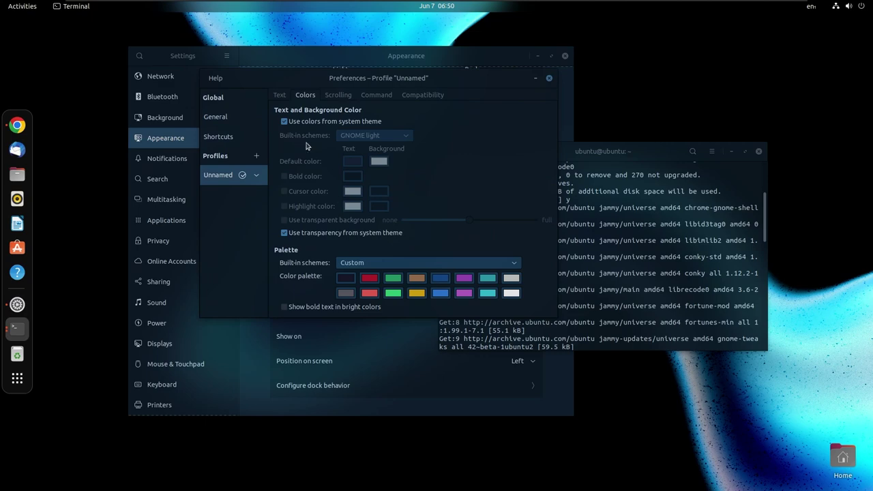
click(299, 235)
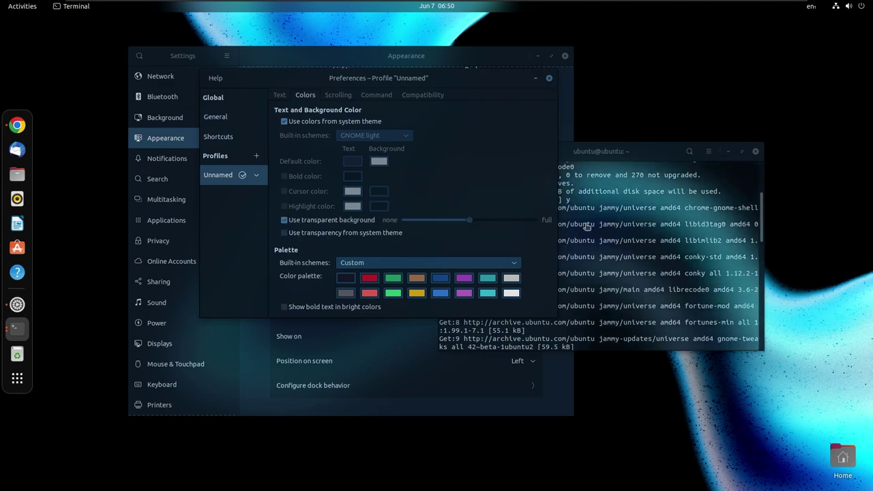
drag(629, 153, 686, 195)
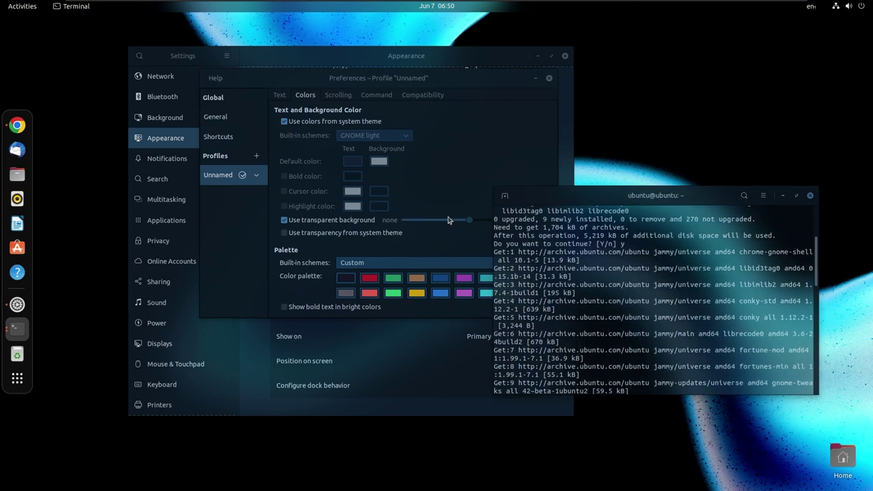
mouse_move(452, 220)
mouse_down()
mouse_move(438, 220)
mouse_move(503, 223)
mouse_move(447, 222)
mouse_up()
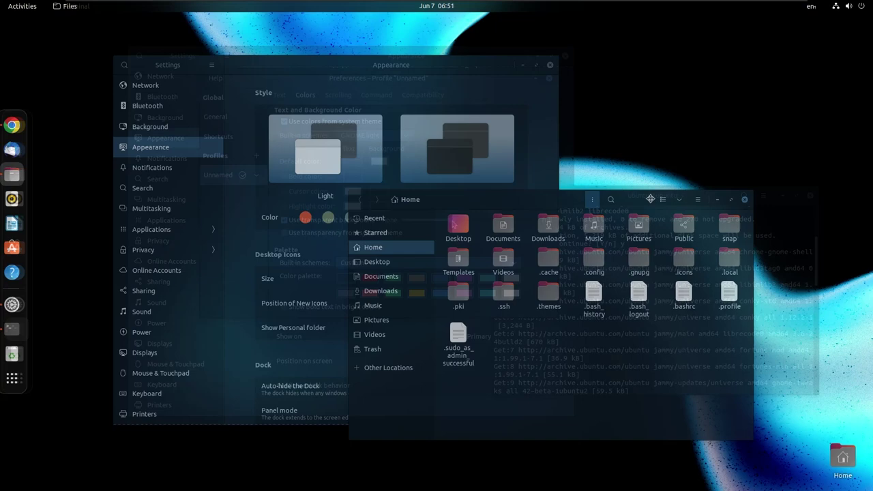
Copy the GradientL4K folder from the mnt share and paste it into Home.
drag(650, 199, 602, 136)
double_click(603, 137)
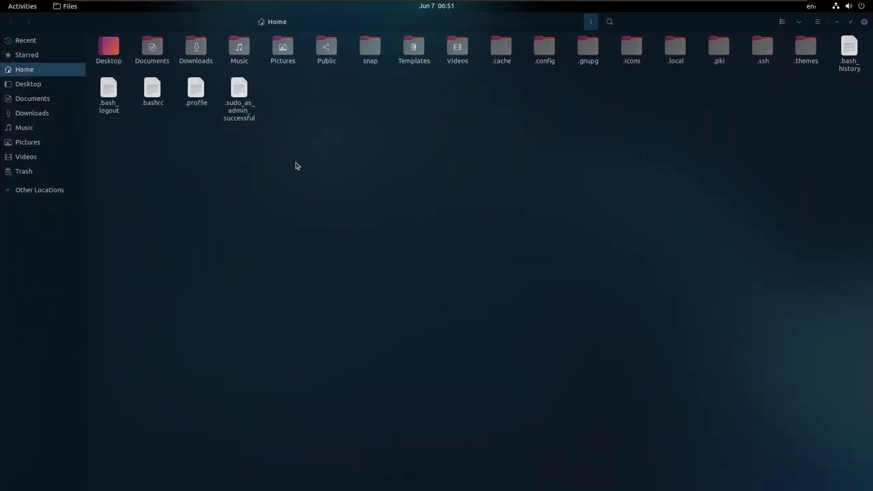
click(31, 190)
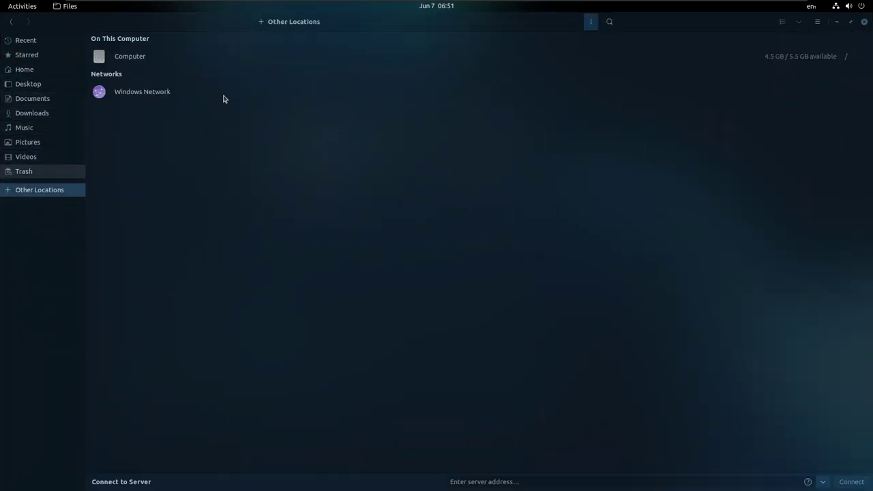
click(148, 60)
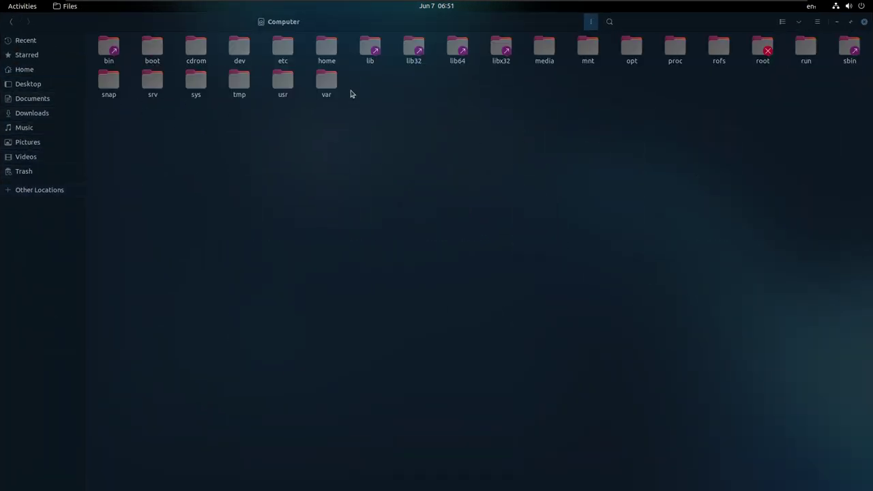
double_click(587, 52)
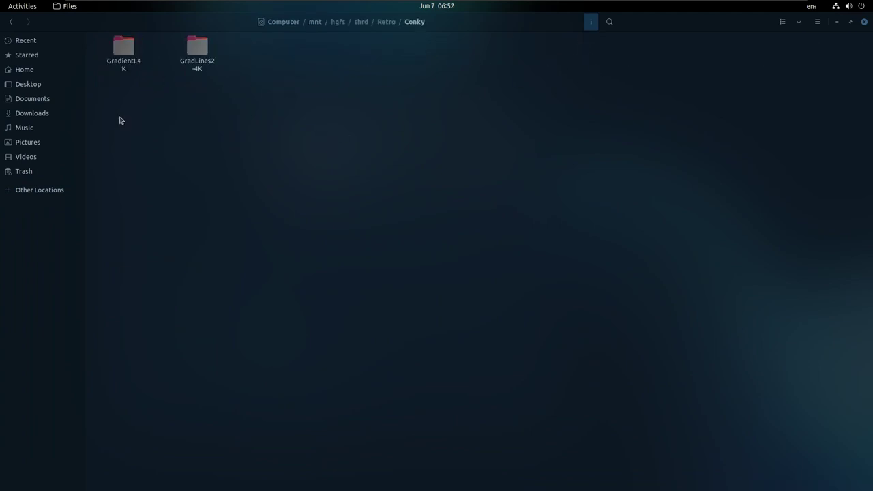
click(124, 49)
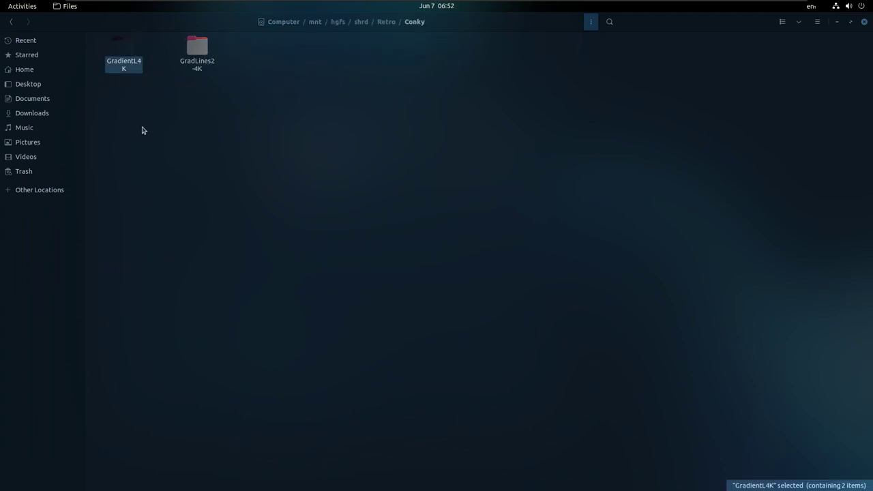
click(30, 68)
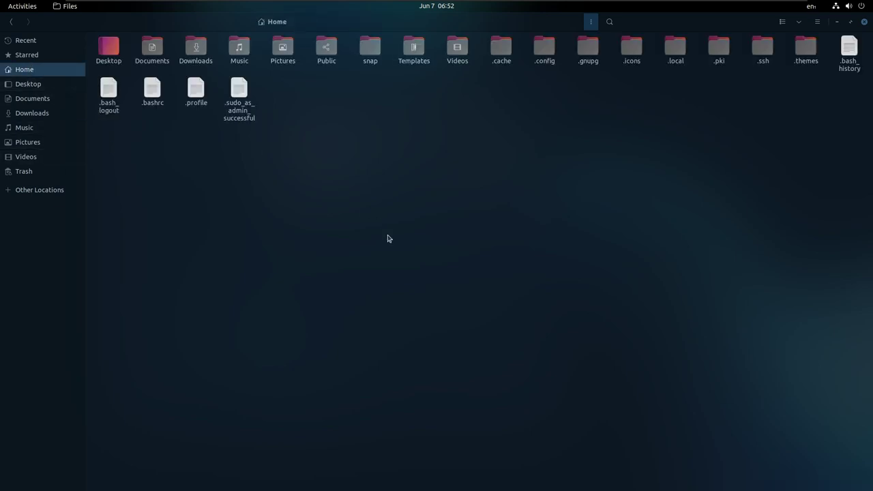
key(ctrl+v)
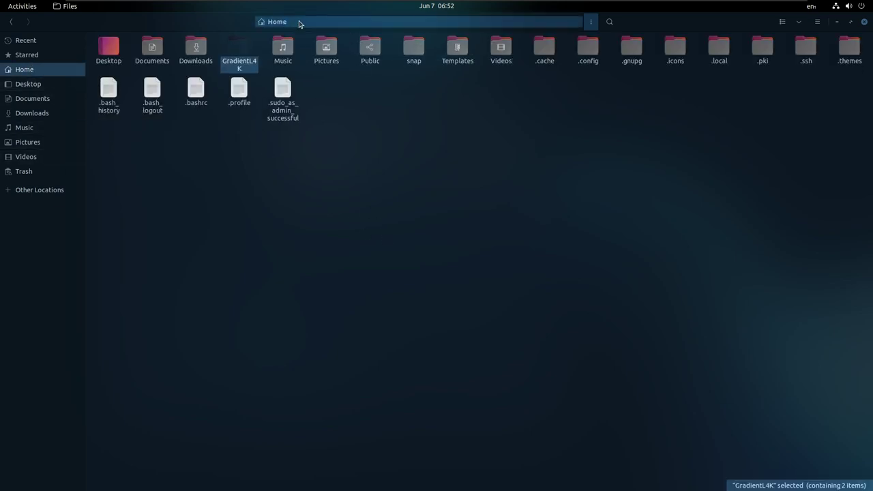
Restore the Files window and open a terminal inside the GradientL4K folder.
double_click(250, 24)
right_click(512, 285)
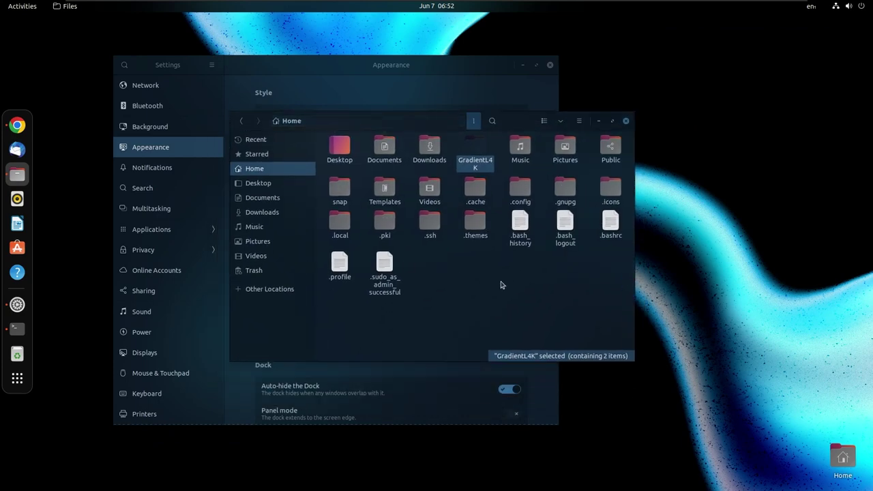
click(546, 343)
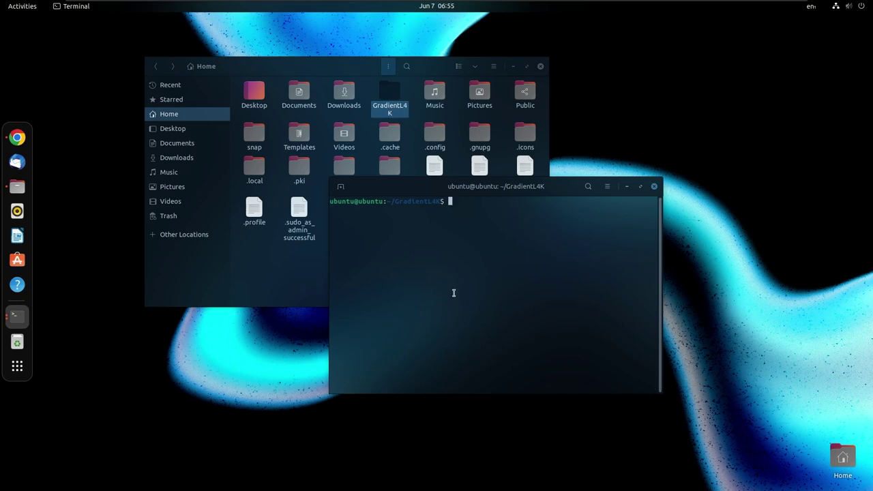
List the GradientL4K folder, showing grad.conf and fort.conf.
text(ls)
key(Return)
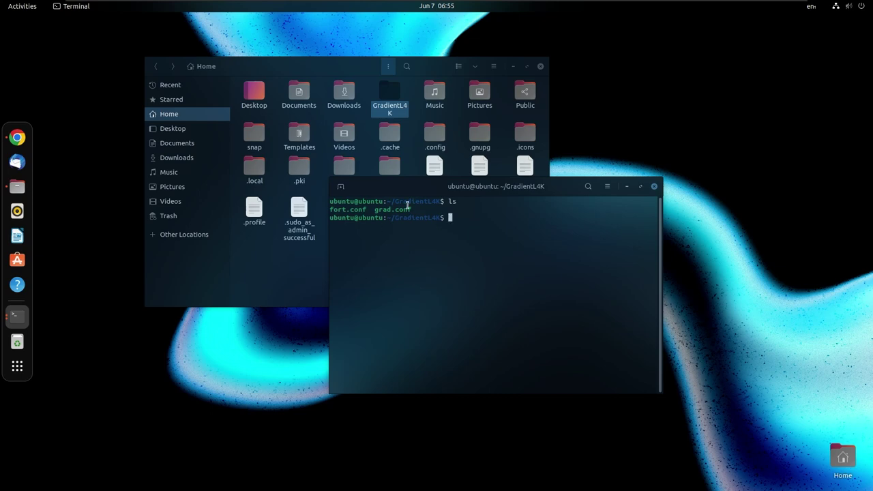
drag(395, 201, 437, 202)
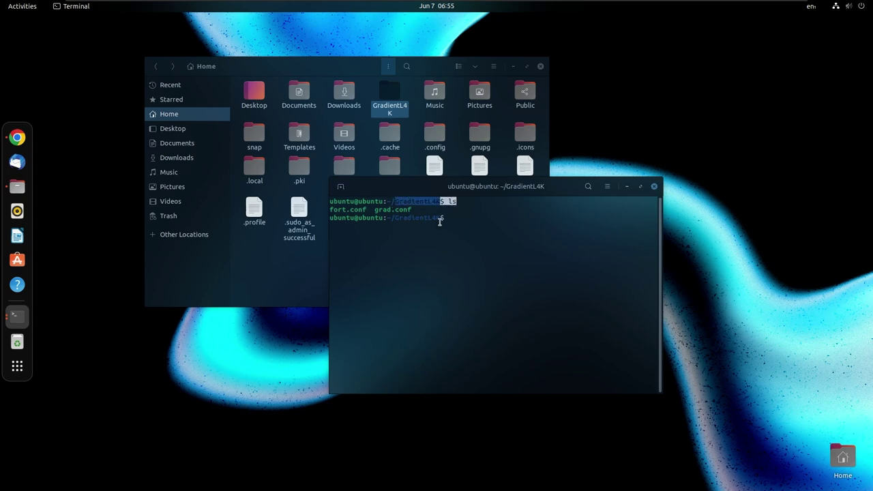
click(431, 221)
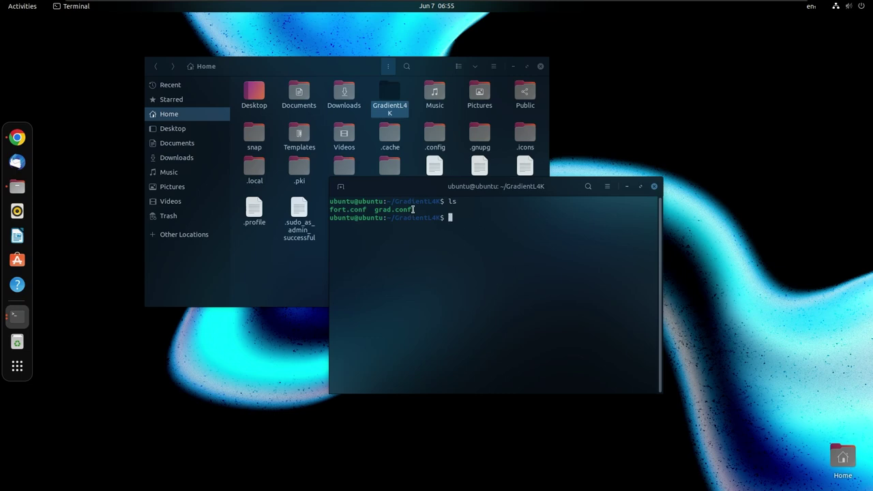
drag(413, 210, 380, 208)
double_click(348, 209)
click(499, 229)
Run conky --config ./grad.conf, stop it, then relaunch it in the background.
text(conky --config ./grads)
text(conf)
key(Return)
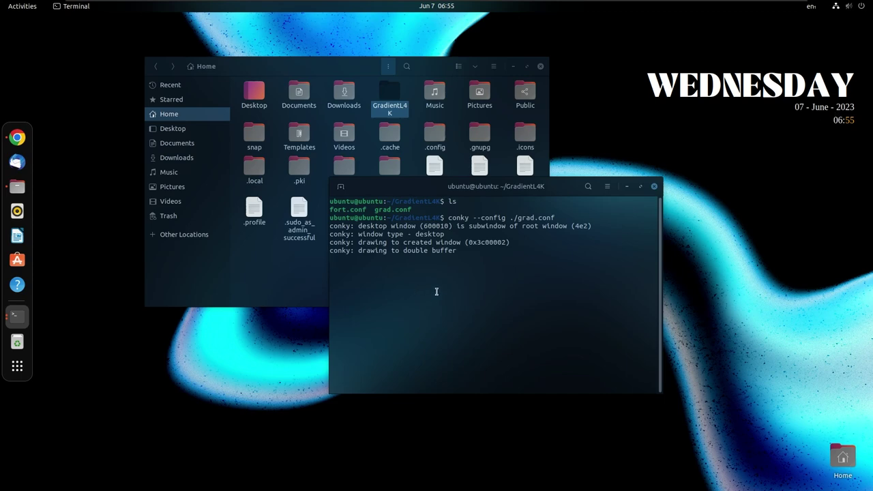
key(ctrl+c)
key(Up)
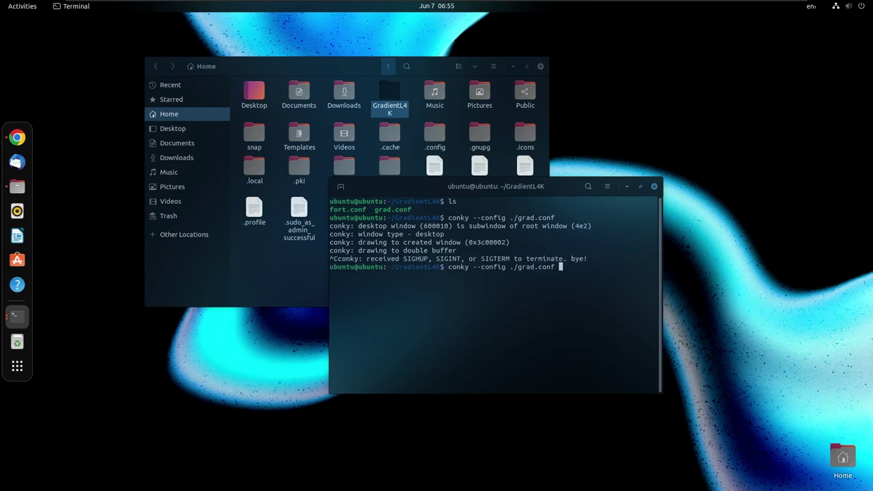
key(Return)
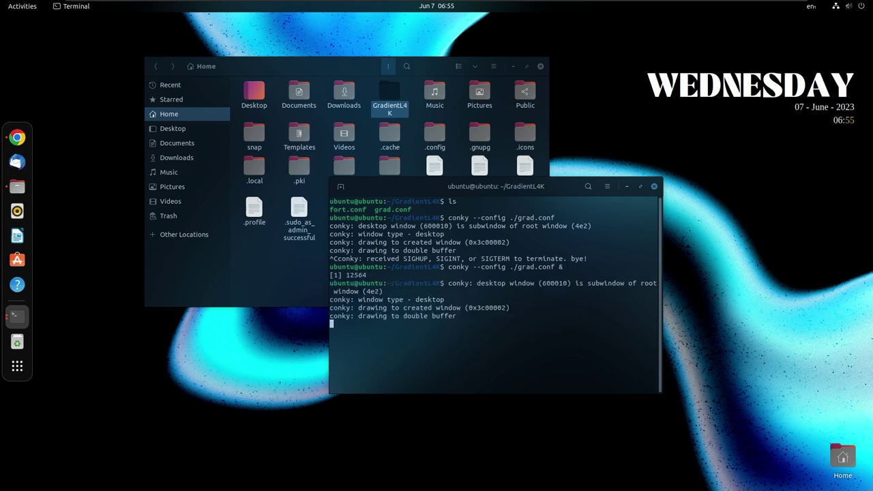
key(ctrl+c)
key(Up)
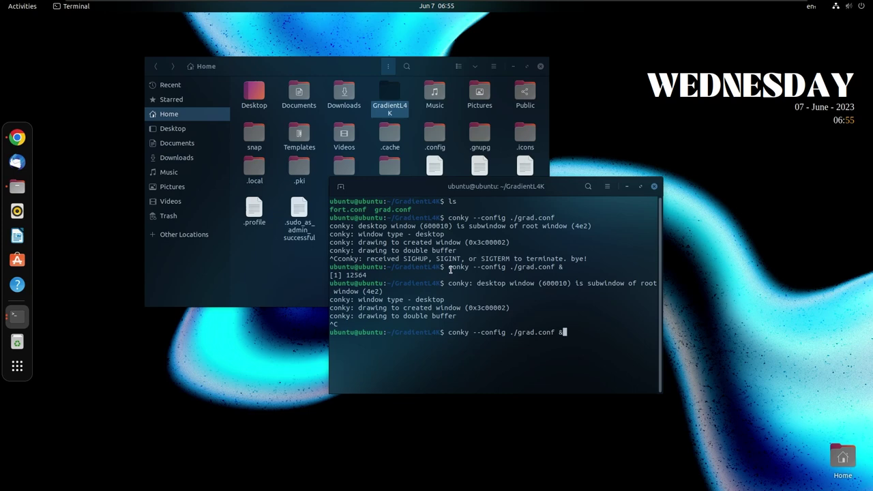
Edit the recalled command to run conky --config ./fort.conf &, then close the terminal.
click(528, 332)
key(Delete)
key(Delete)
key(BackSpace)
key(BackSpace)
text(fort)
key(Return)
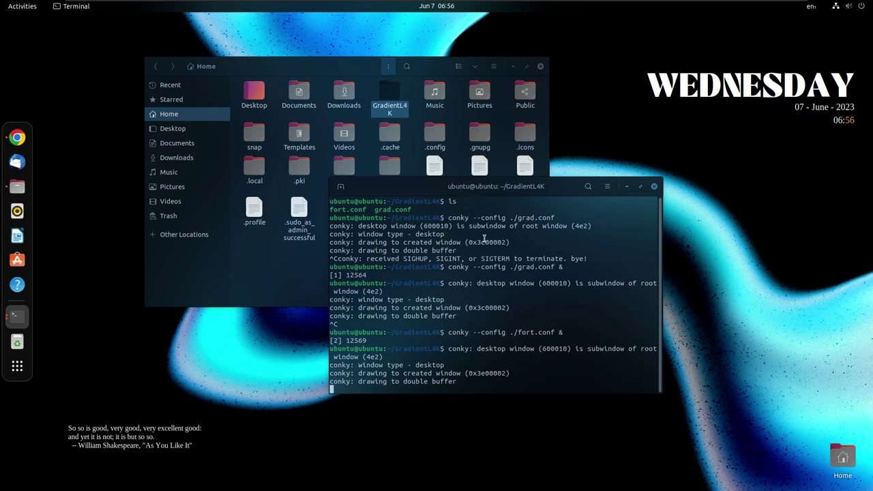
key(ctrl+c)
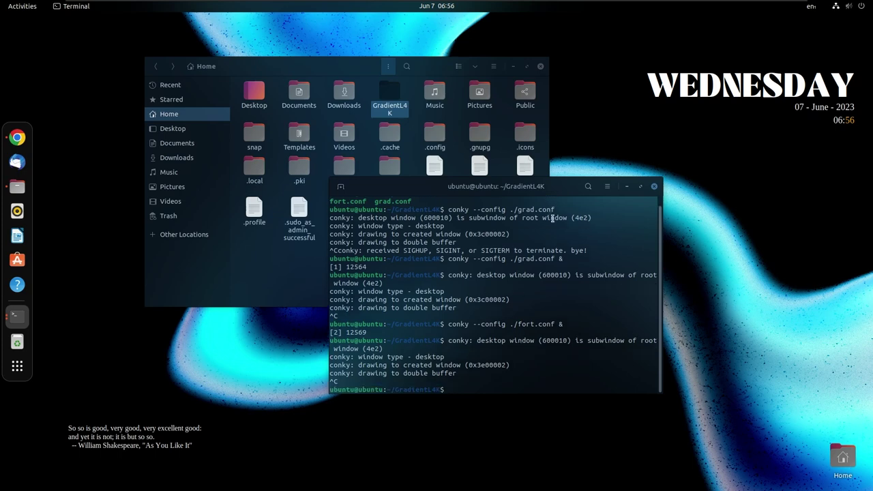
drag(508, 186, 395, 115)
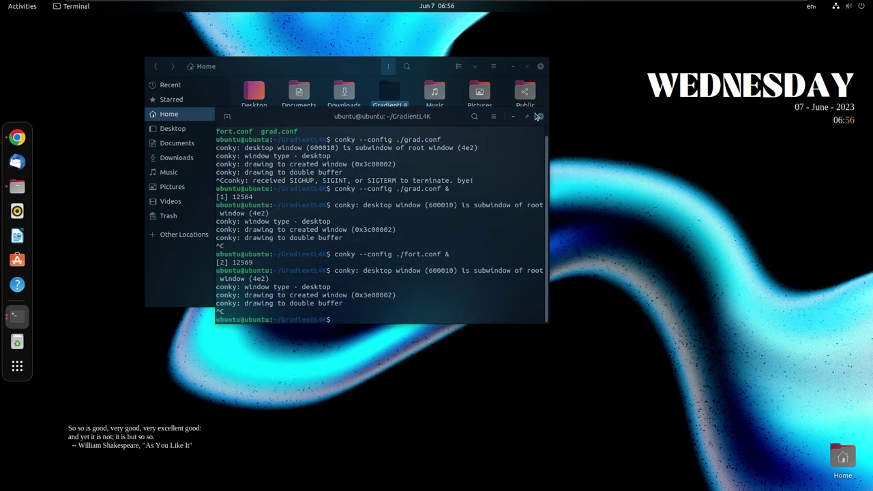
click(539, 116)
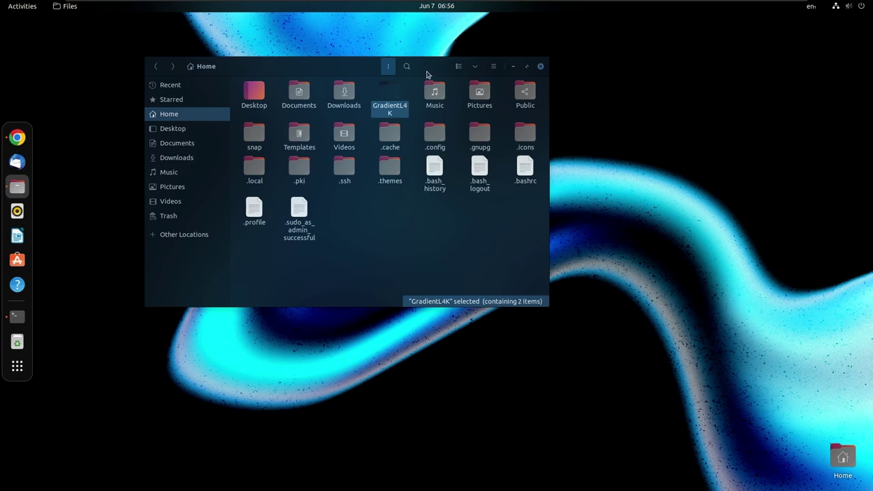
Open grad.conf from the GradientL4K folder in gedit and scroll to line 52.
double_click(386, 92)
double_click(320, 89)
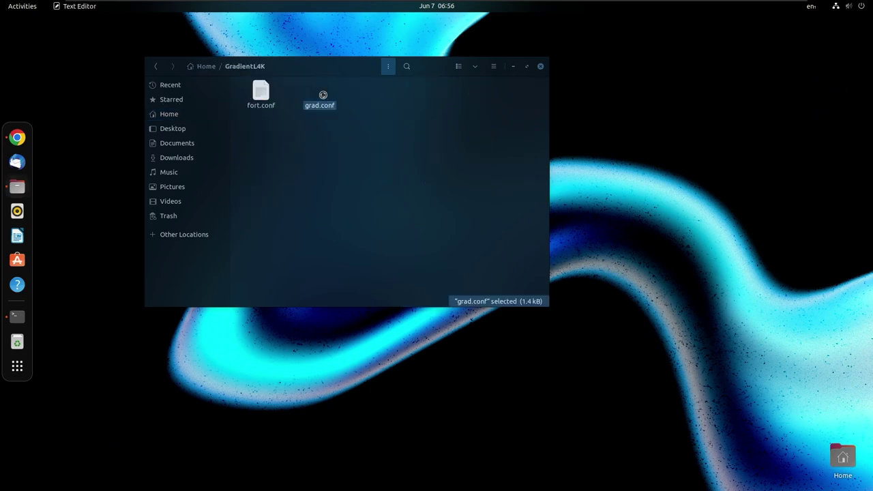
drag(240, 27, 477, 109)
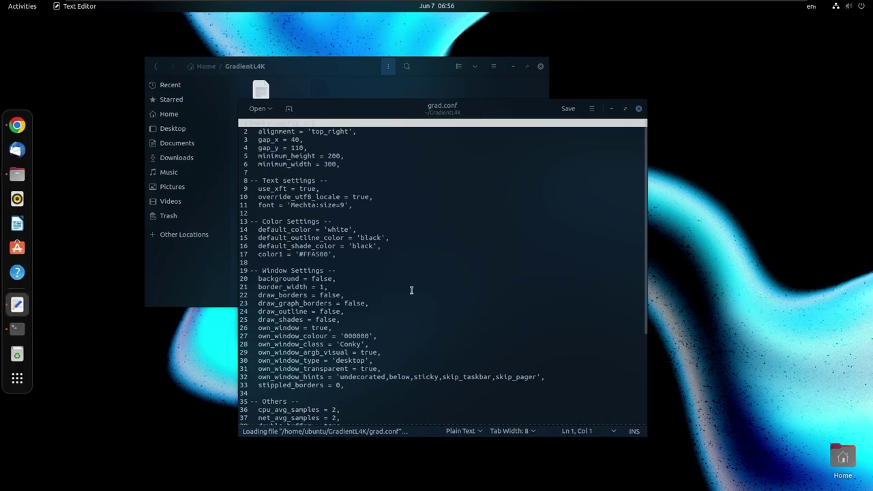
scroll(413, 294, down, 5)
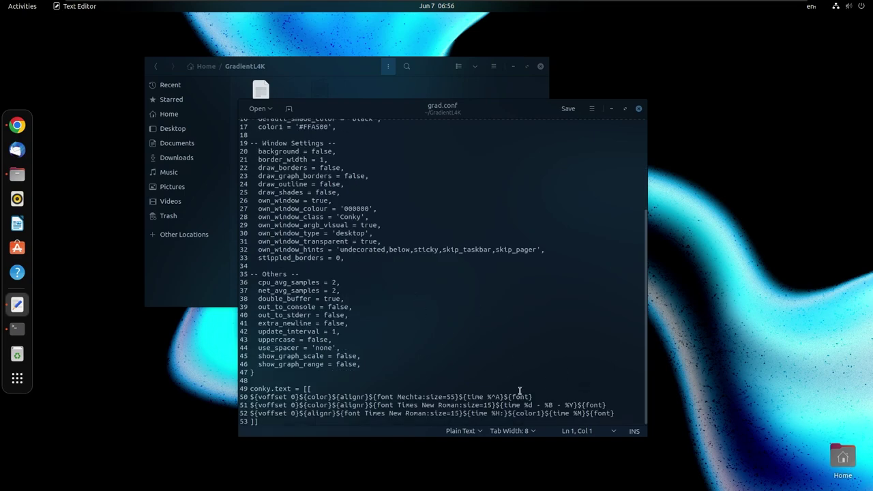
drag(505, 413, 537, 413)
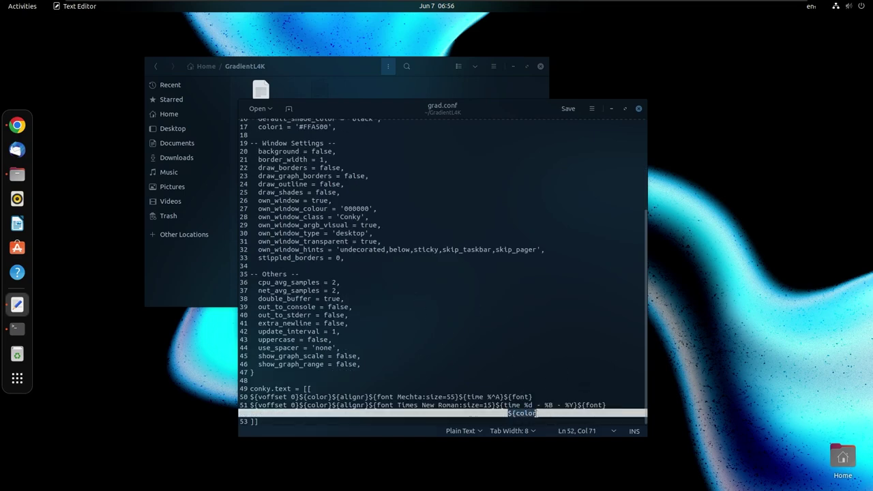
Switch gedit's colour scheme to Cobalt under Preferences > Font & Colors.
click(591, 109)
click(567, 295)
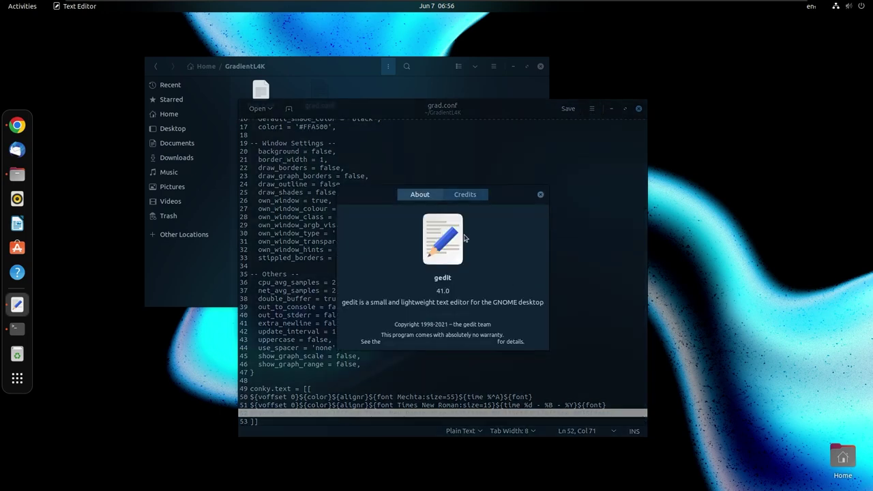
click(541, 195)
click(592, 110)
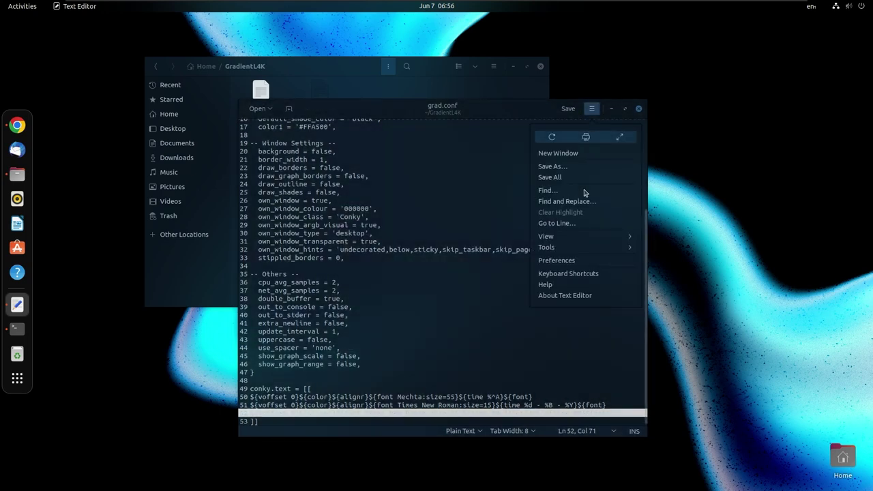
click(556, 261)
click(410, 170)
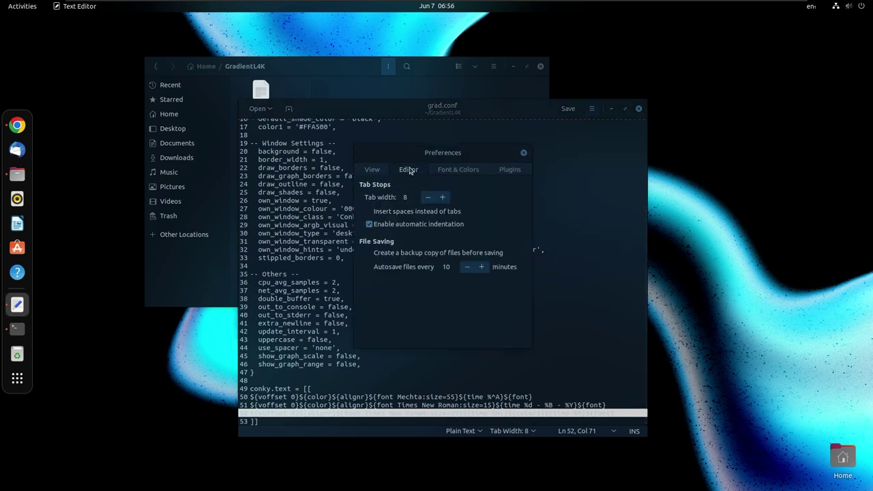
click(442, 169)
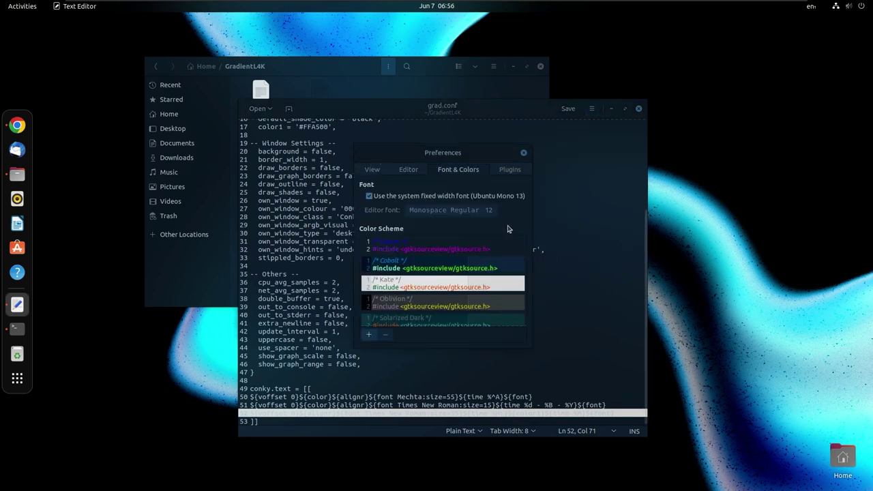
scroll(481, 240, down, 3)
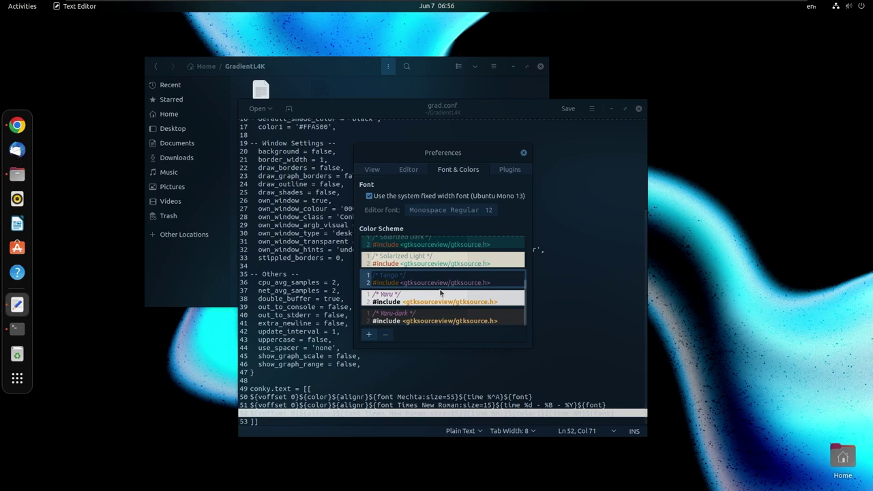
scroll(429, 288, up, 3)
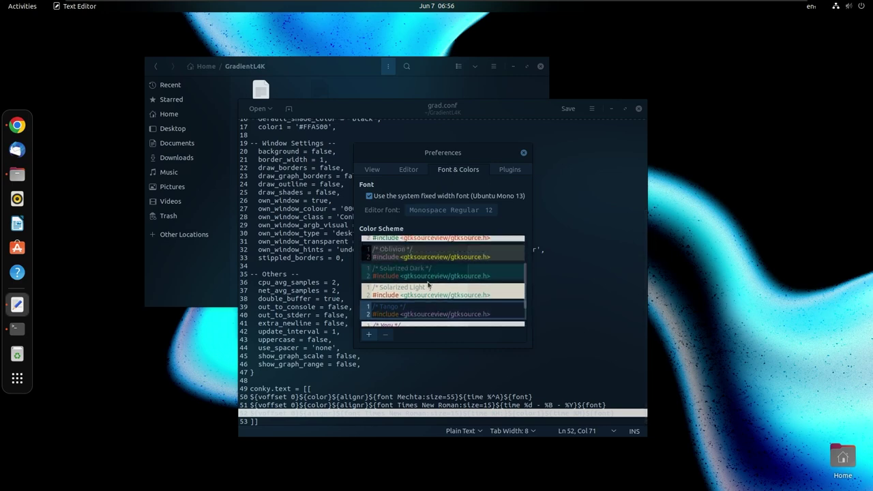
click(419, 272)
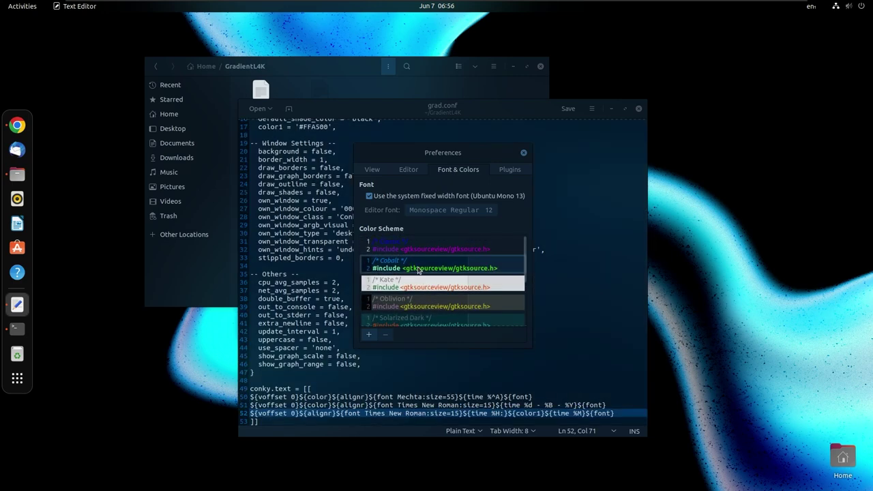
Delete the ${color1} tag from line 52 of grad.conf and save the file.
click(523, 152)
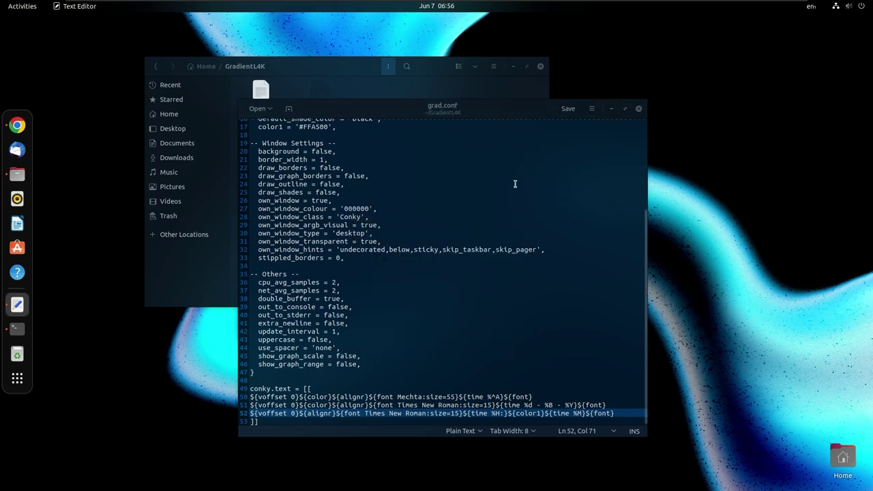
drag(485, 111, 526, 68)
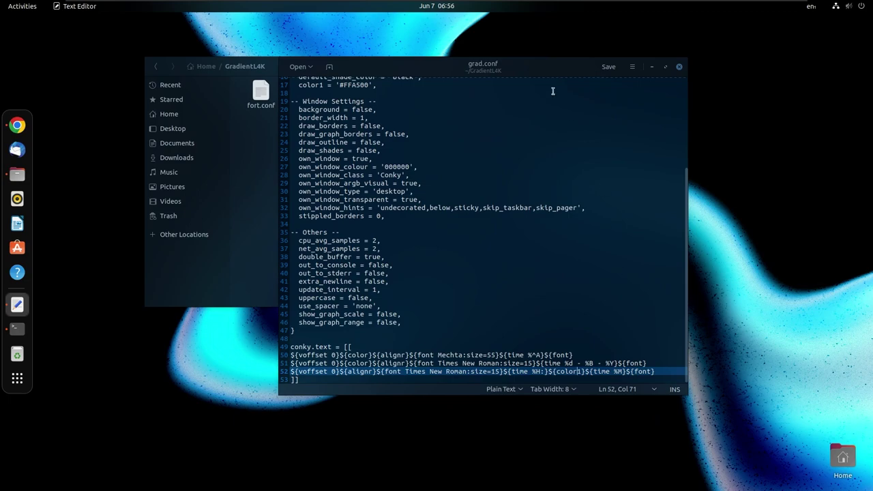
drag(507, 75, 442, 83)
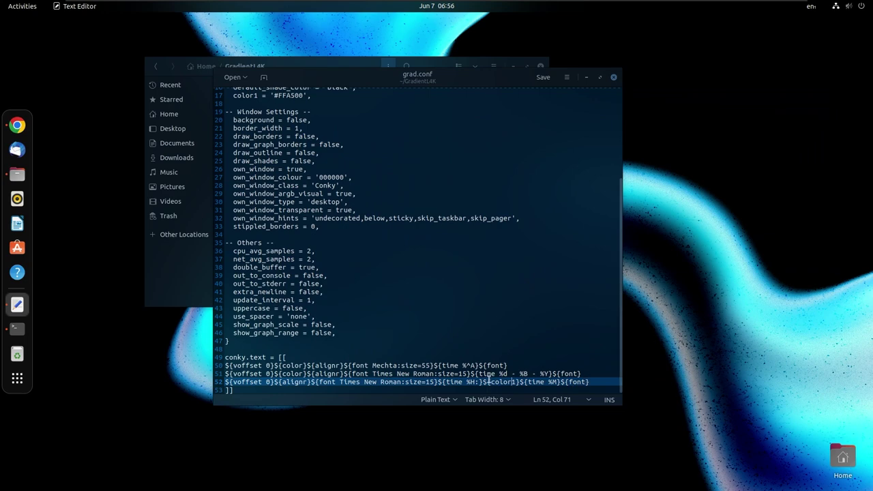
mouse_move(482, 384)
mouse_down()
mouse_move(524, 384)
mouse_move(489, 382)
mouse_up()
click(523, 385)
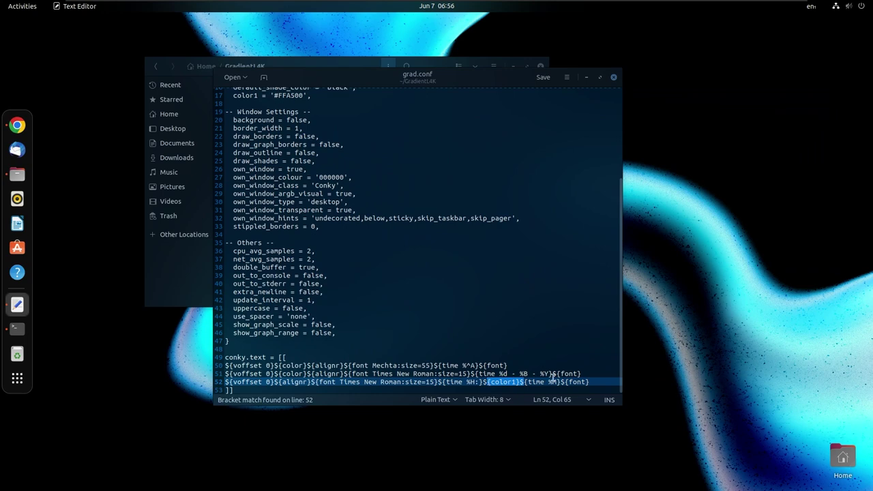
key(Delete)
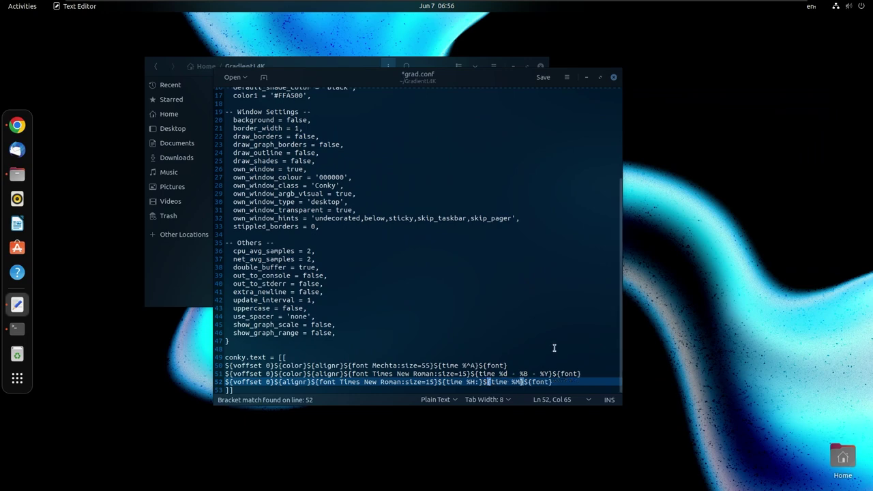
key(ctrl+s)
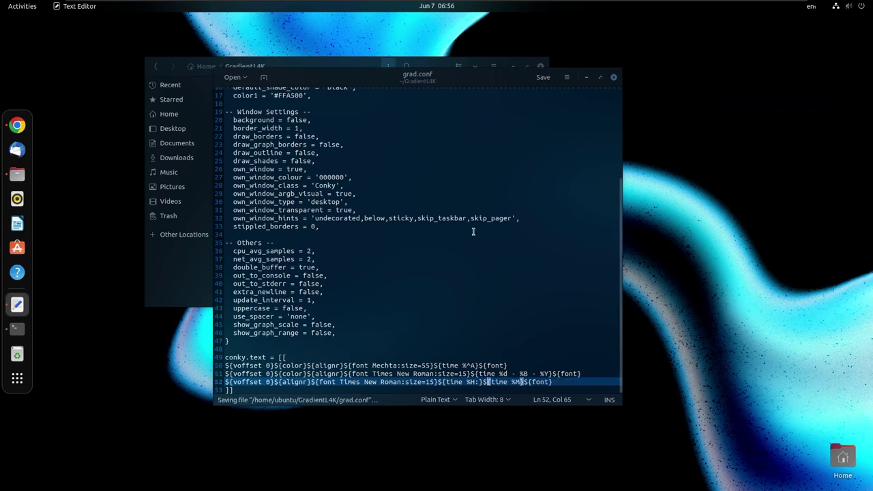
drag(385, 88, 628, 82)
Open a terminal in GradientL4K and run conky --config ./grad.conf &.
right_click(298, 200)
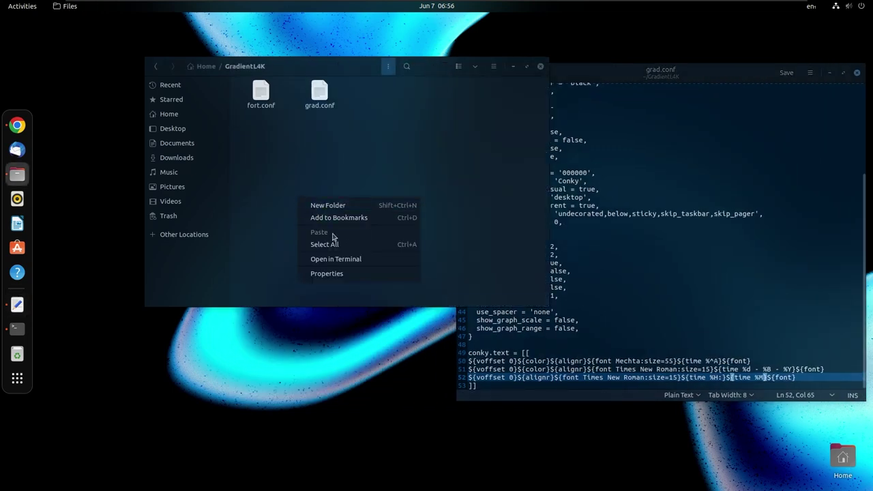
click(330, 259)
drag(212, 31, 430, 162)
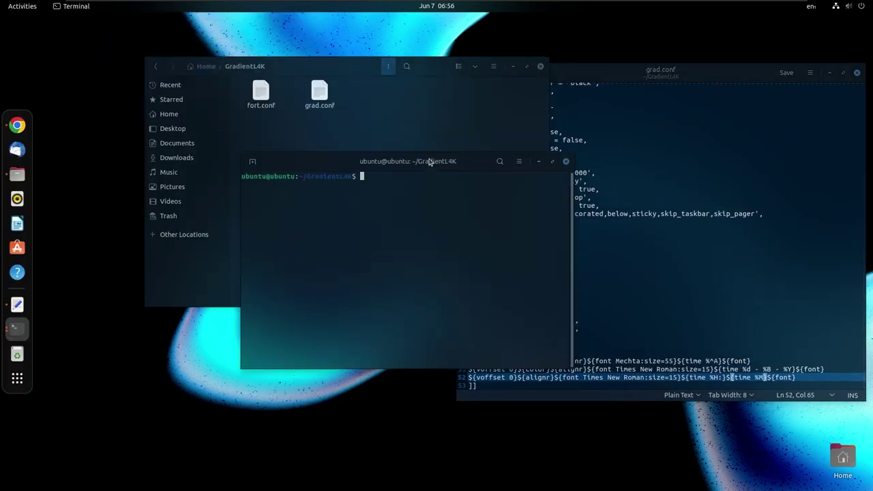
text(conky --config ./grad.conf &)
key(Return)
Launch the fort.conf conky widget from the recalled command.
drag(728, 77, 676, 246)
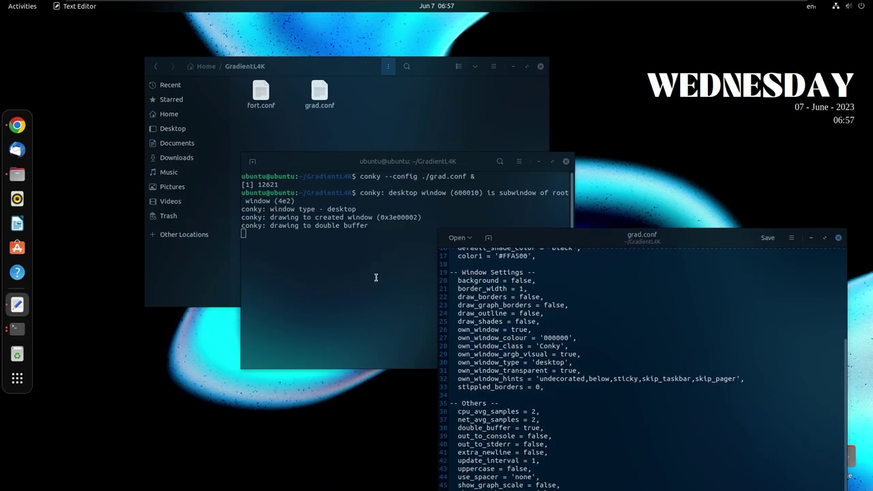
click(376, 278)
key(ctrl+c)
key(Up)
key(Return)
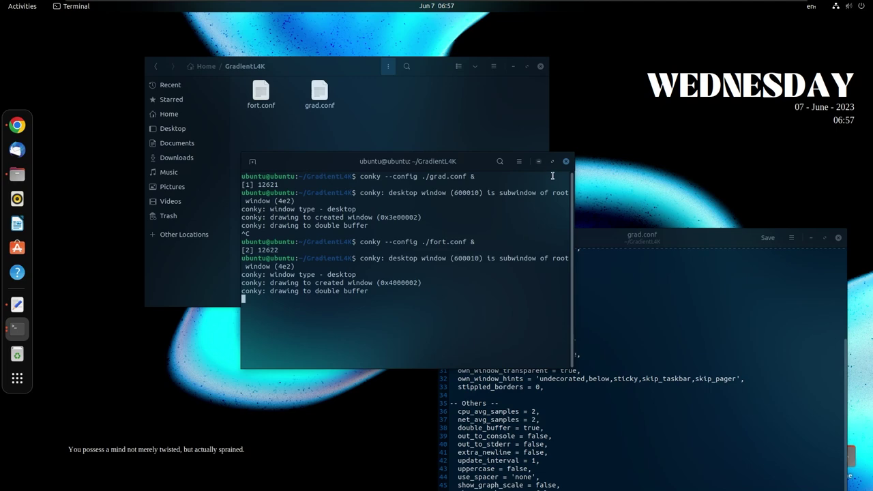
Minimize the terminal and grad.conf editor and return Files to the Home folder.
click(538, 161)
click(812, 239)
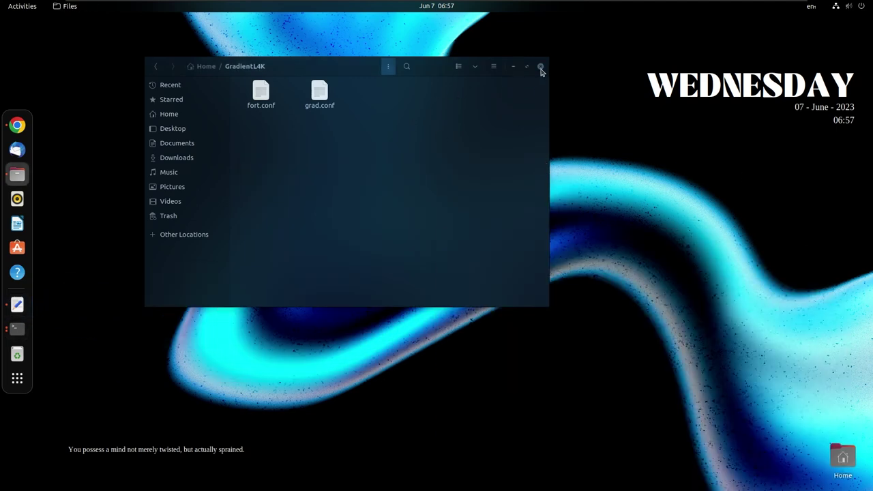
drag(438, 76, 489, 131)
click(306, 206)
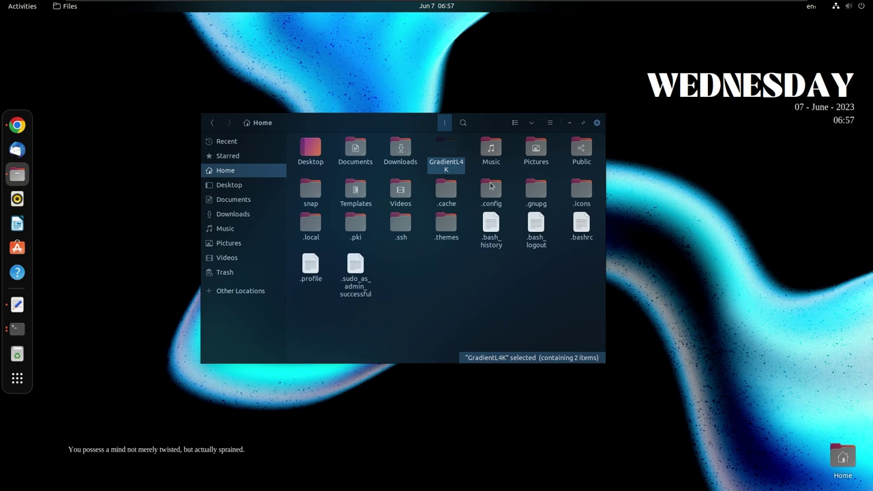
Bring Chrome forward and switch to the gnome-look.org Full Icon Themes listing.
click(498, 318)
click(16, 126)
drag(513, 146, 536, 72)
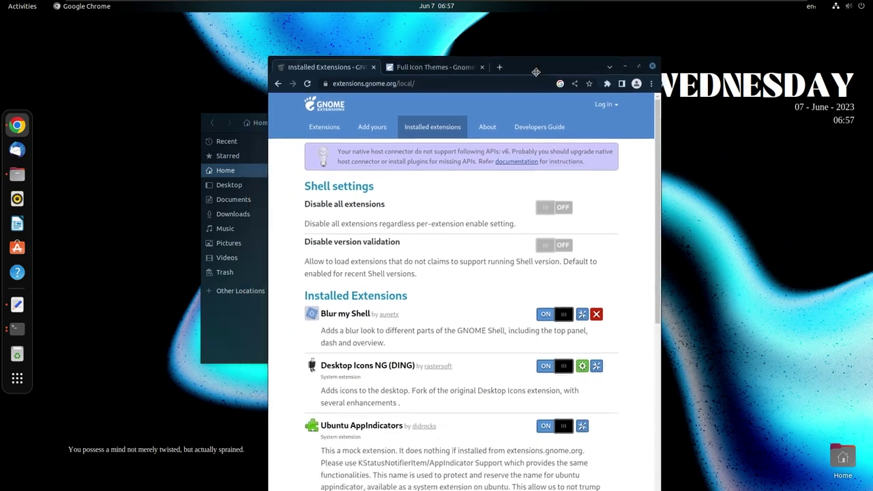
click(436, 66)
Scroll through the Full Icon Themes listing to locate the Kora theme.
scroll(515, 279, up, 5)
scroll(515, 279, up, 5)
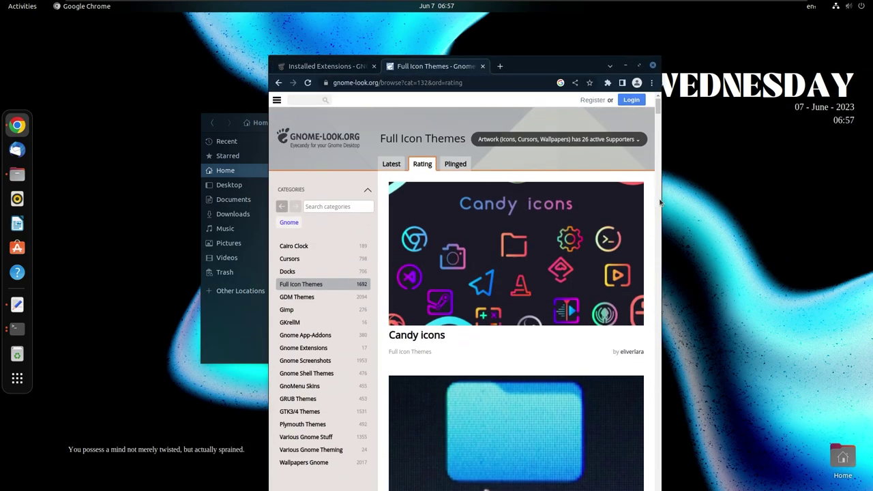
drag(660, 200, 756, 201)
scroll(645, 243, down, 2)
scroll(644, 244, down, 5)
scroll(635, 261, down, 13)
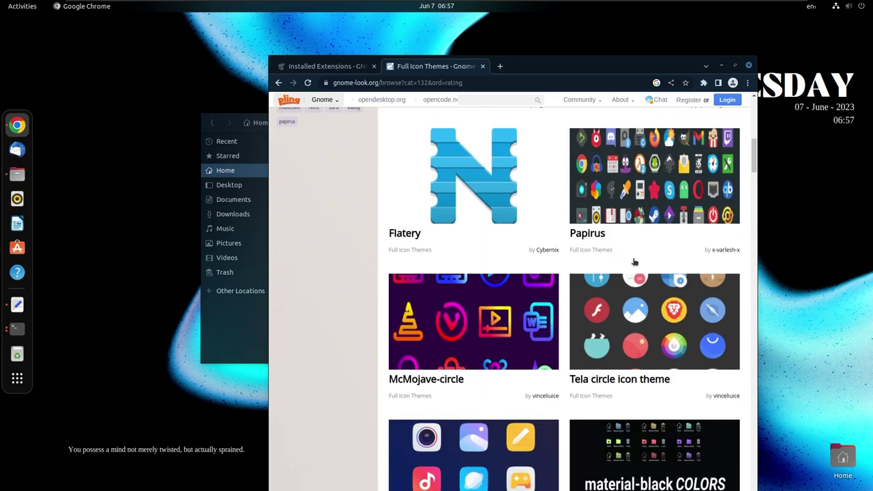
scroll(635, 261, down, 10)
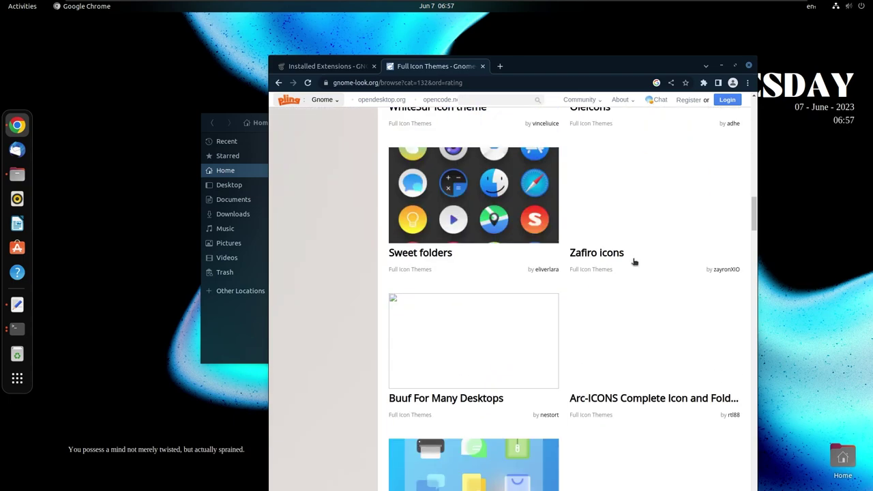
scroll(634, 261, down, 5)
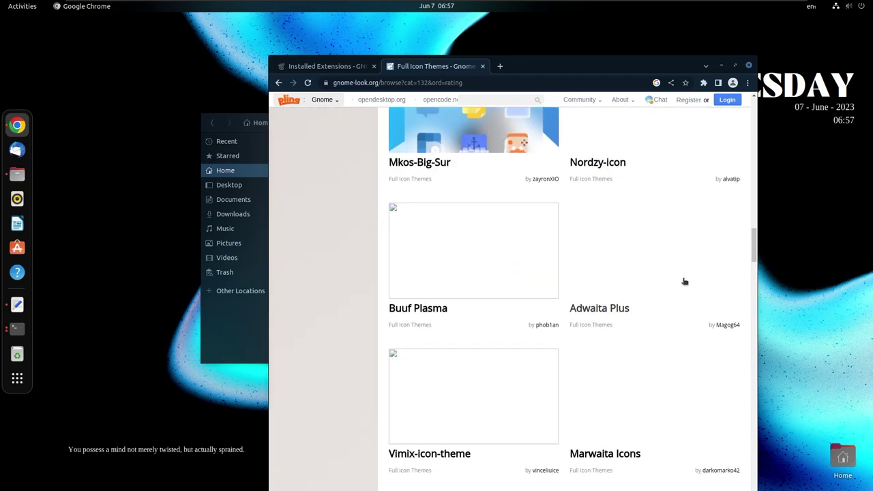
scroll(684, 281, up, 20)
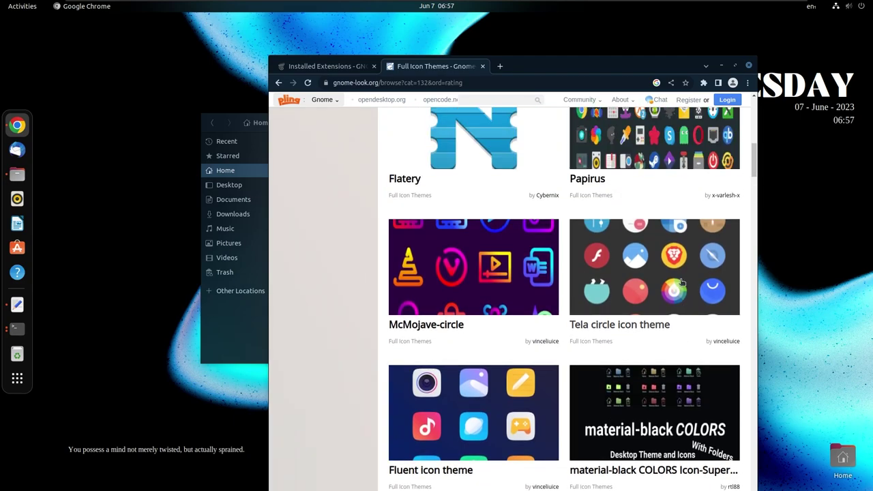
scroll(680, 284, up, 11)
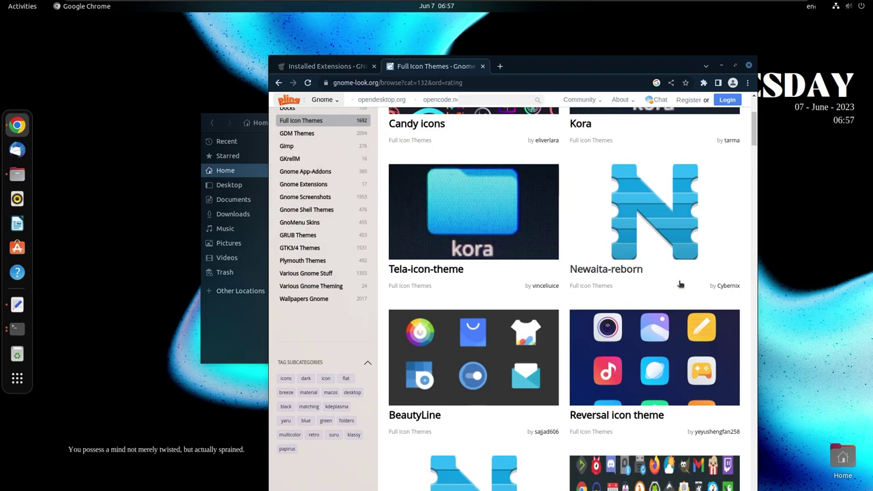
scroll(680, 284, up, 2)
Open the Kora icon theme page and maximize the Chrome window.
click(631, 239)
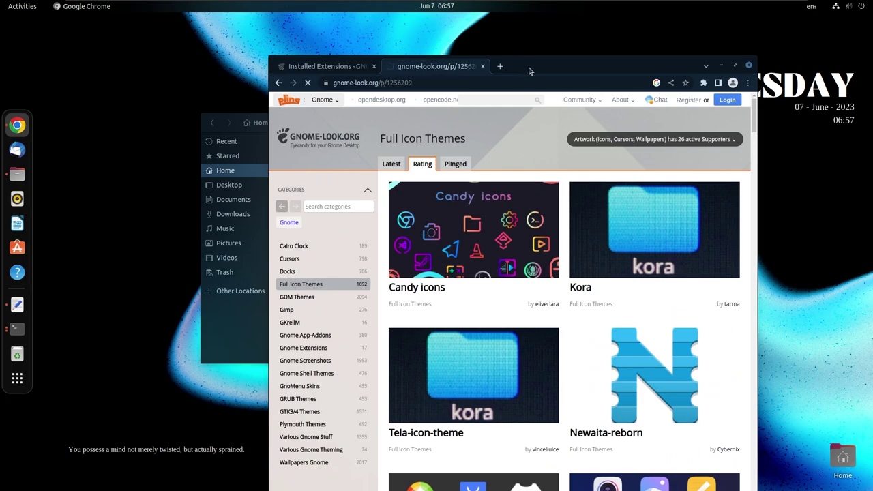
drag(529, 70, 462, 79)
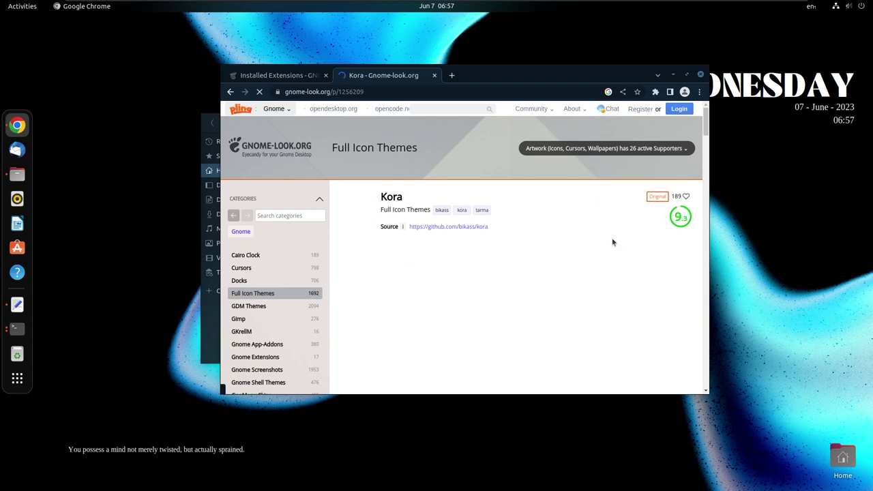
scroll(617, 238, down, 3)
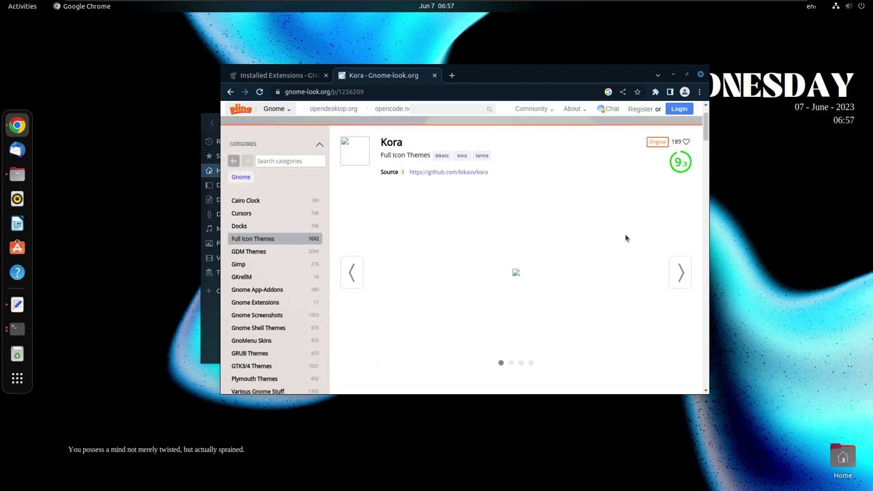
click(686, 74)
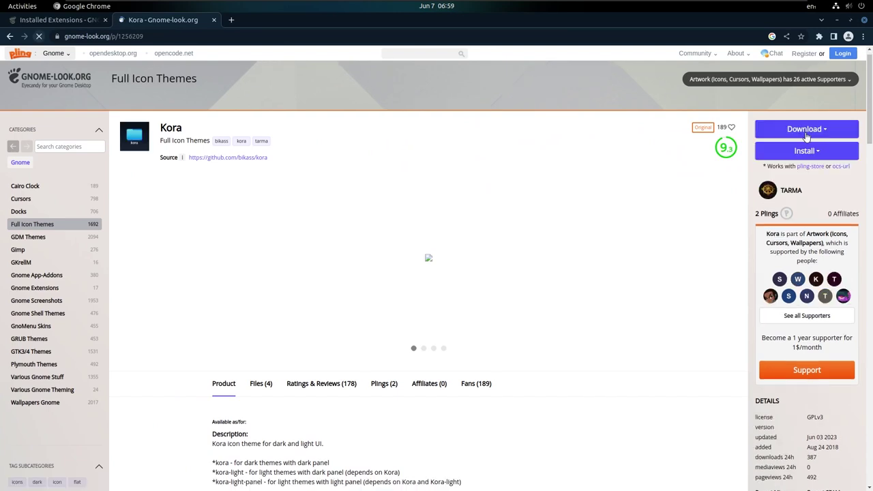
Download kora-1-5-9.zip (16.12 MB) from the Kora page's file list.
click(804, 131)
click(798, 149)
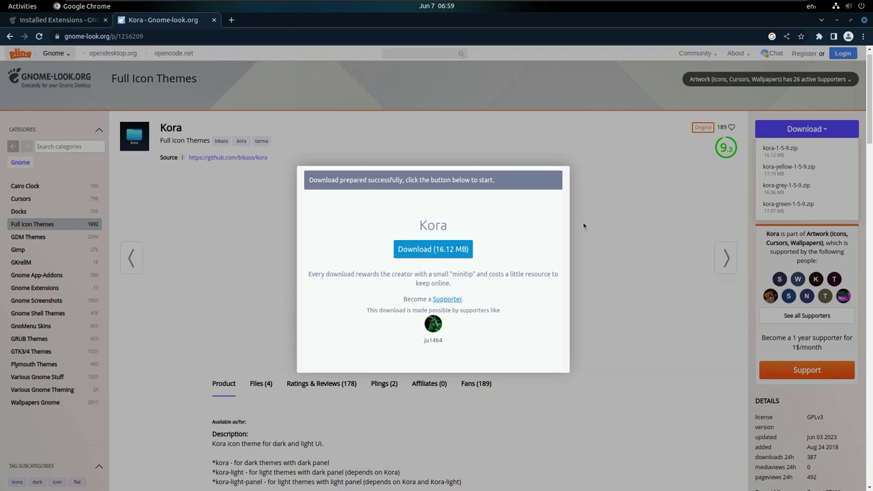
click(424, 254)
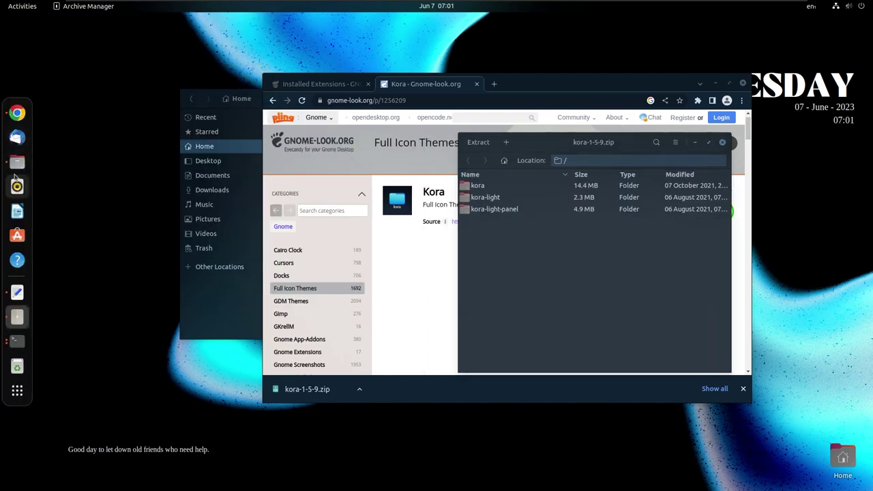
Open ~/.icons and drag the kora, kora-light and kora-light-panel folders from the archive into it.
click(17, 162)
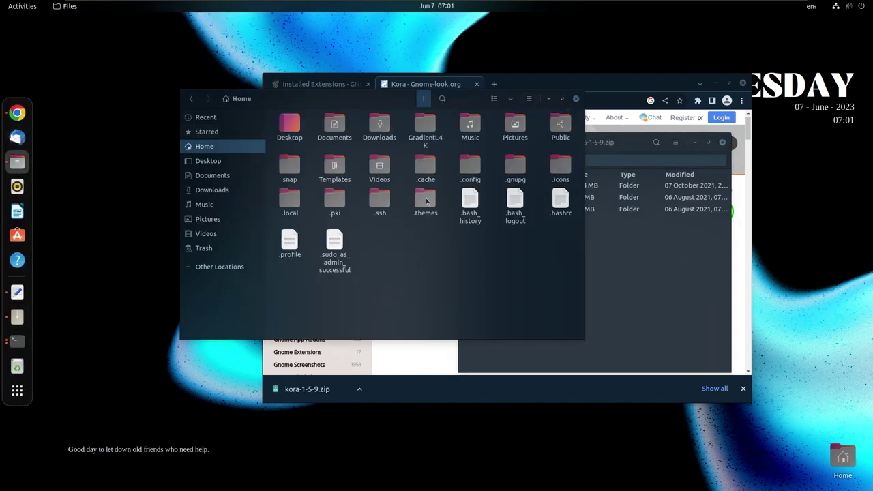
click(557, 171)
double_click(557, 171)
key(alt+Tab)
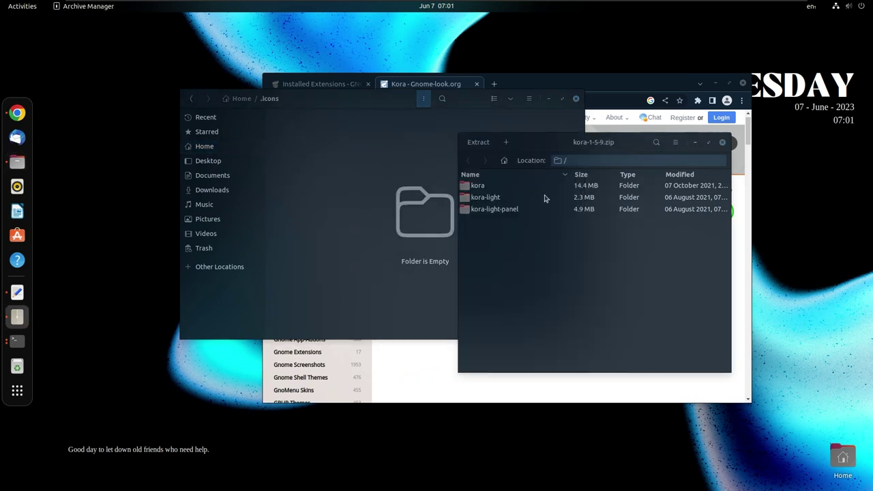
click(481, 188)
shift+click(485, 210)
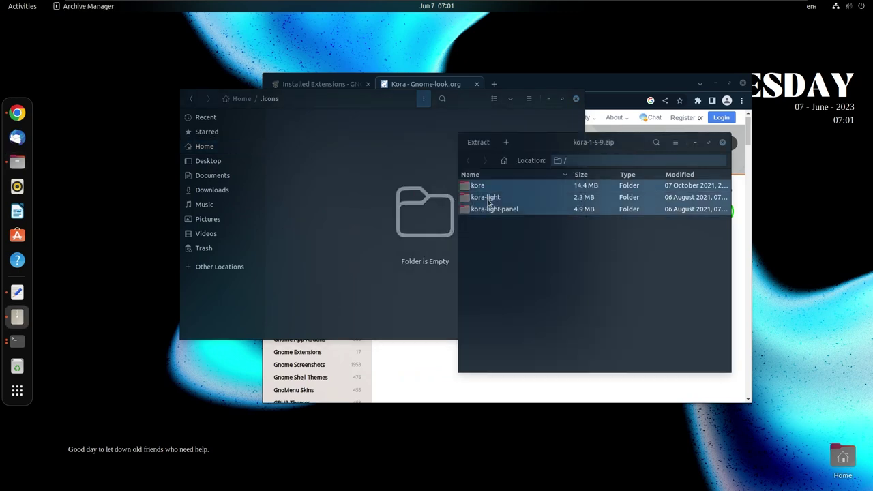
drag(485, 210, 386, 212)
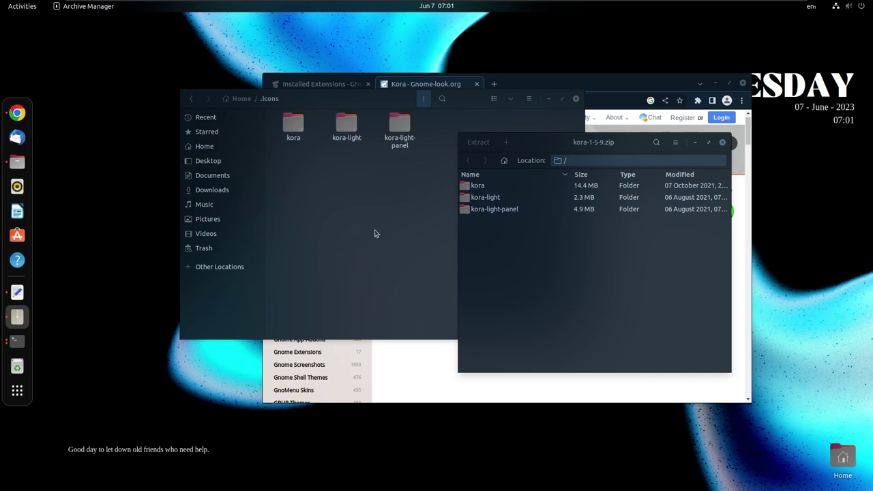
Launch Tweaks via 'twe' search and pick Kora as the Appearance Icons theme, then minimize Tweaks.
click(9, 398)
text(twe)
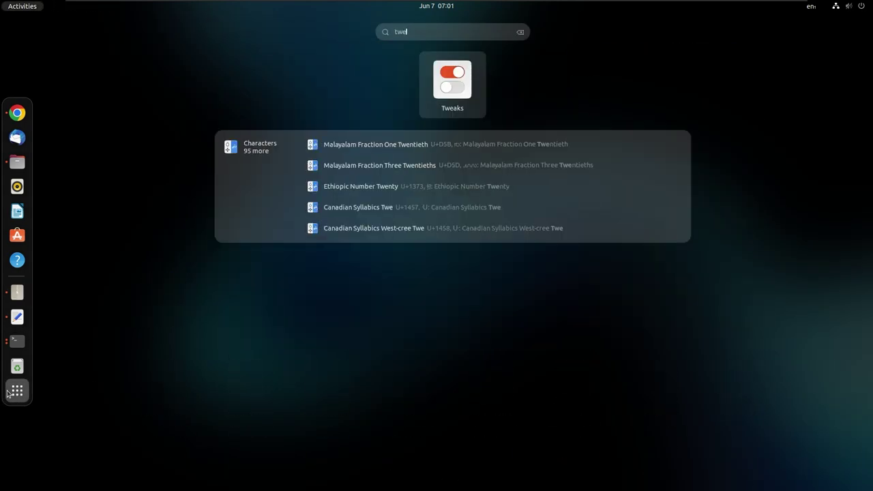
key(Return)
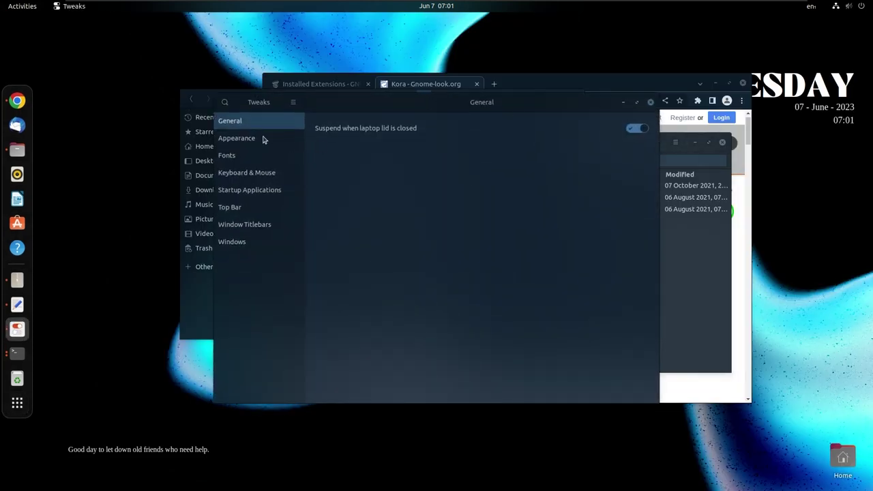
click(269, 138)
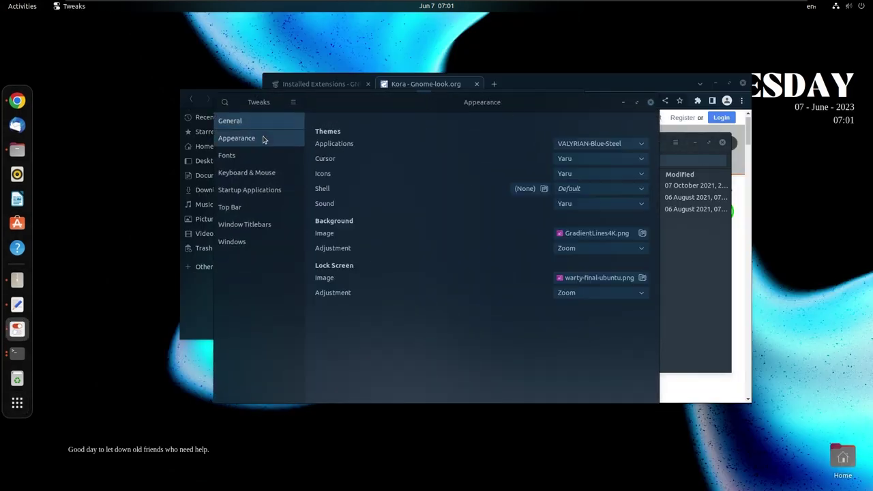
click(583, 174)
scroll(580, 92, up, 2)
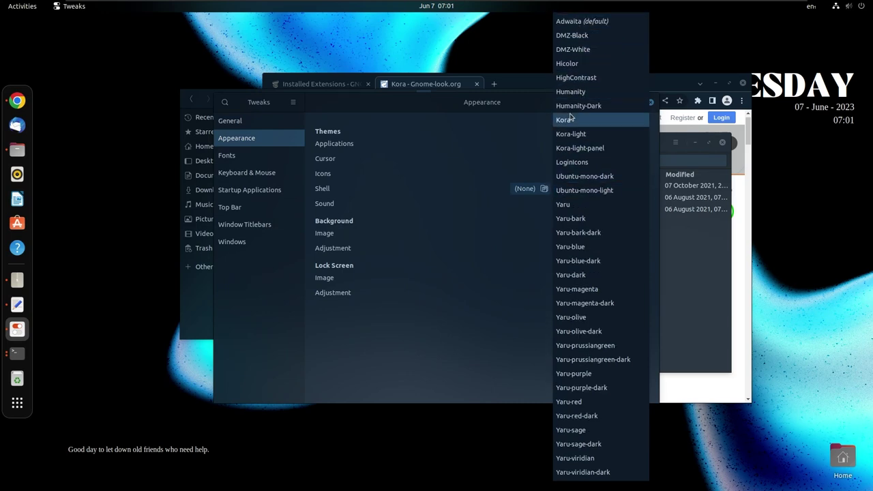
click(570, 120)
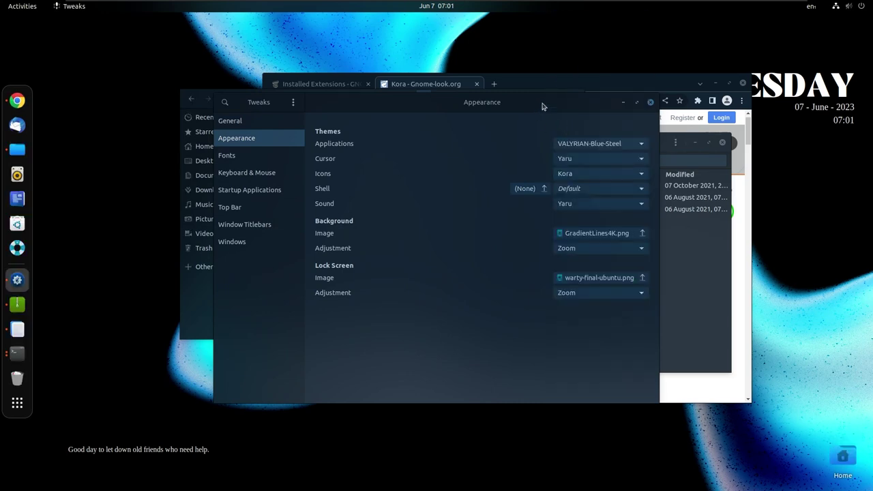
drag(543, 107, 569, 176)
click(539, 171)
Return Files to the Home folder and minimize the archive and Chrome windows.
click(205, 146)
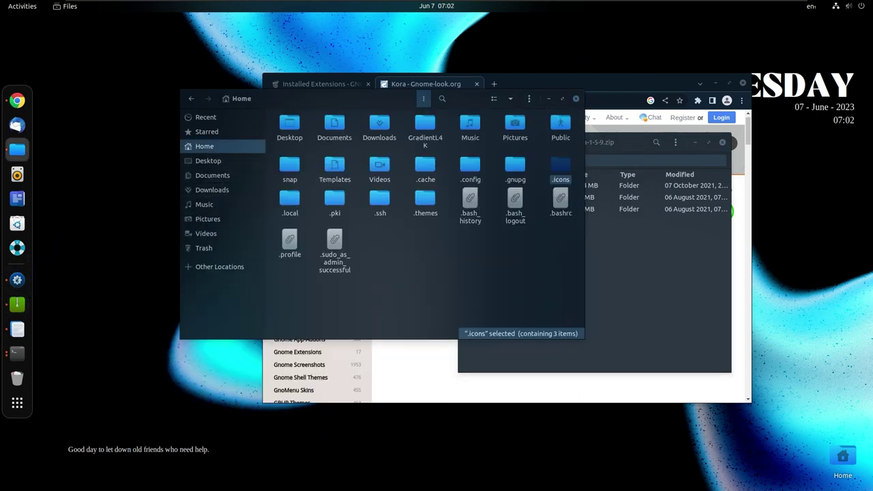
click(695, 142)
click(715, 83)
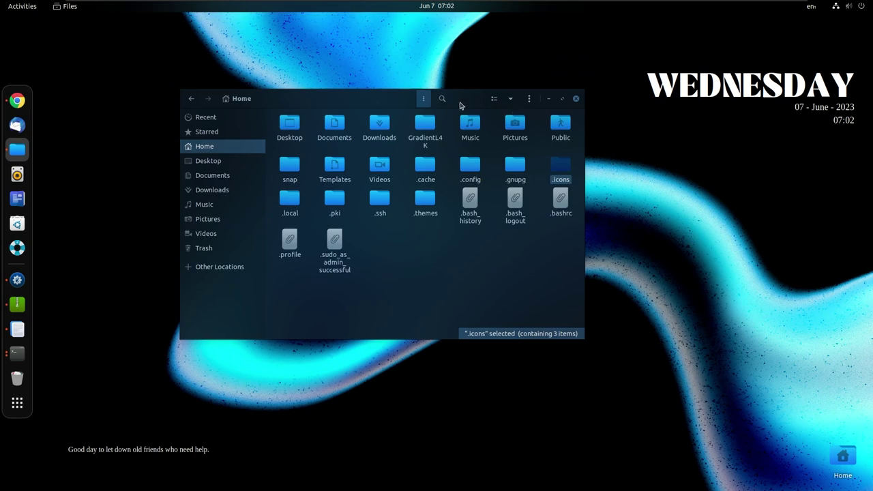
drag(459, 99, 474, 120)
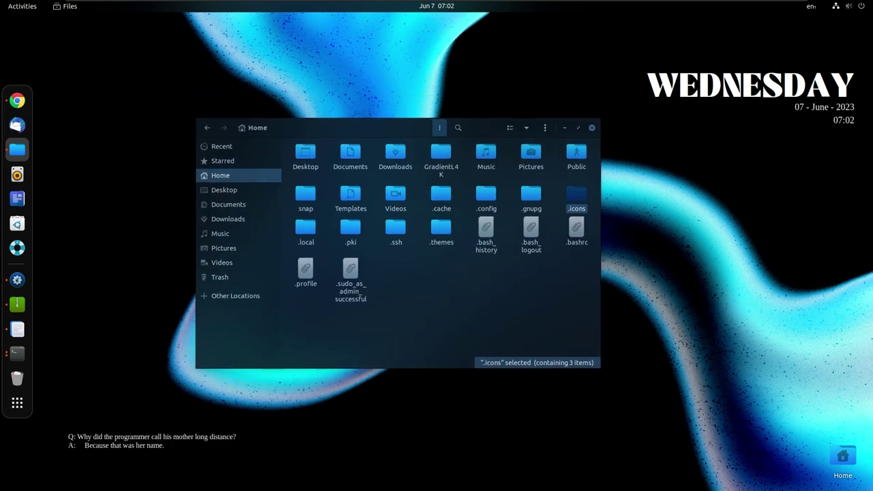
click(316, 310)
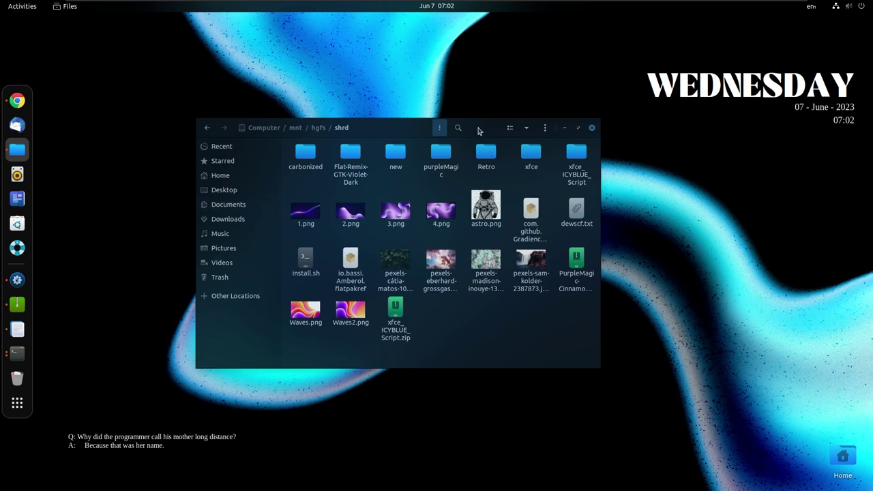
Set 1.png from the shrd folder as the desktop wallpaper.
right_click(316, 217)
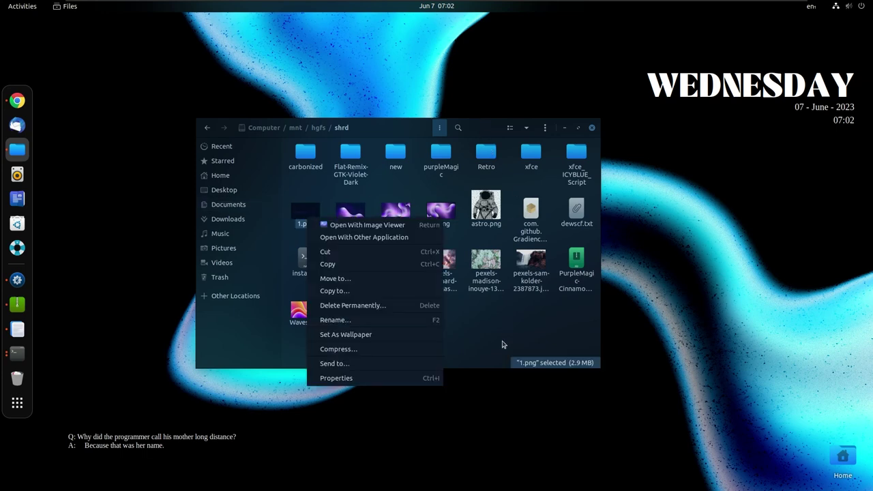
click(543, 338)
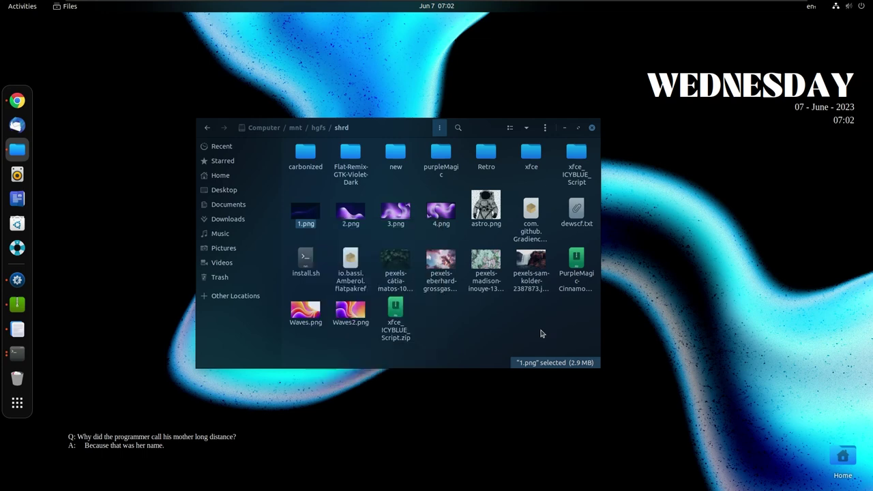
right_click(307, 215)
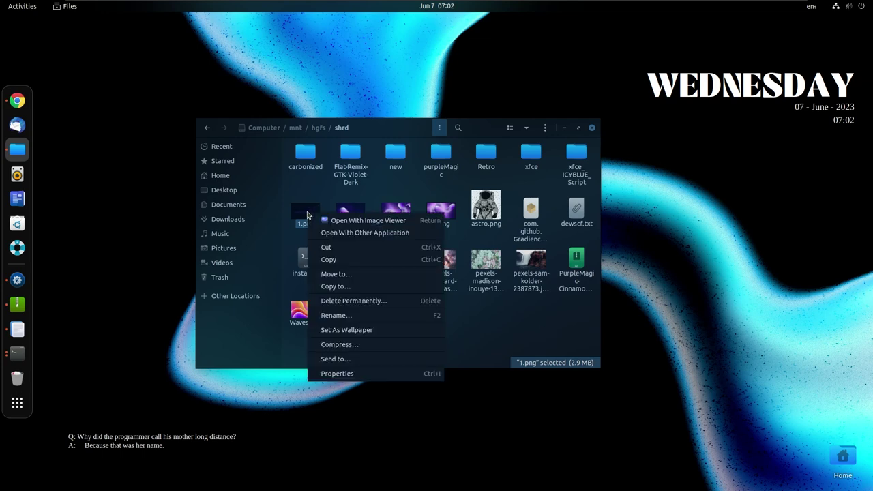
click(348, 331)
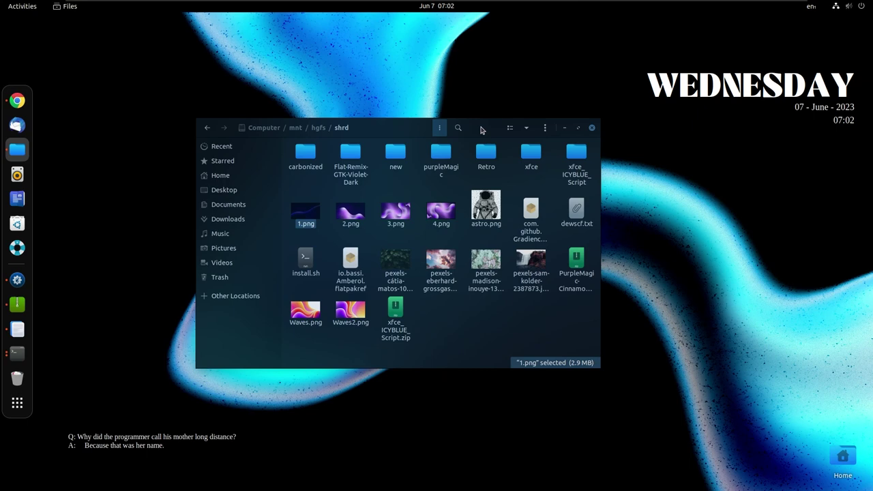
right_click(310, 216)
click(532, 332)
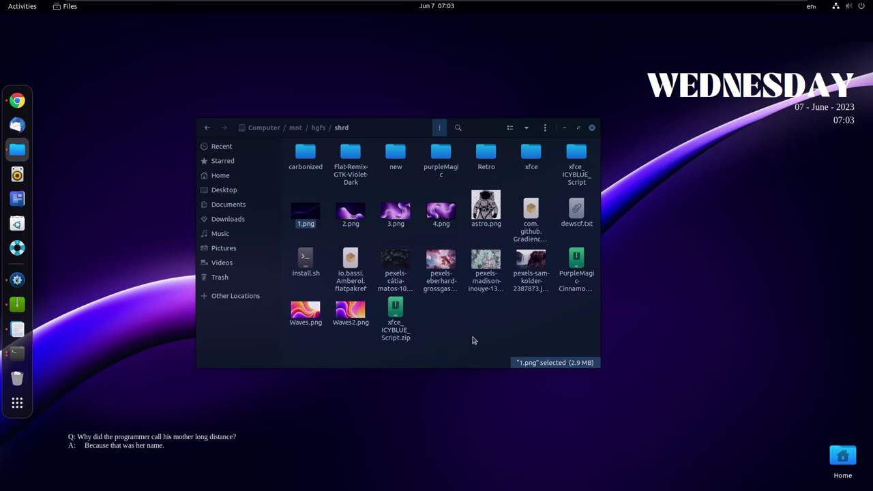
Set 2.png, then Waves.png, then Waves2.png as the wallpaper, ending on Waves2.png.
right_click(352, 217)
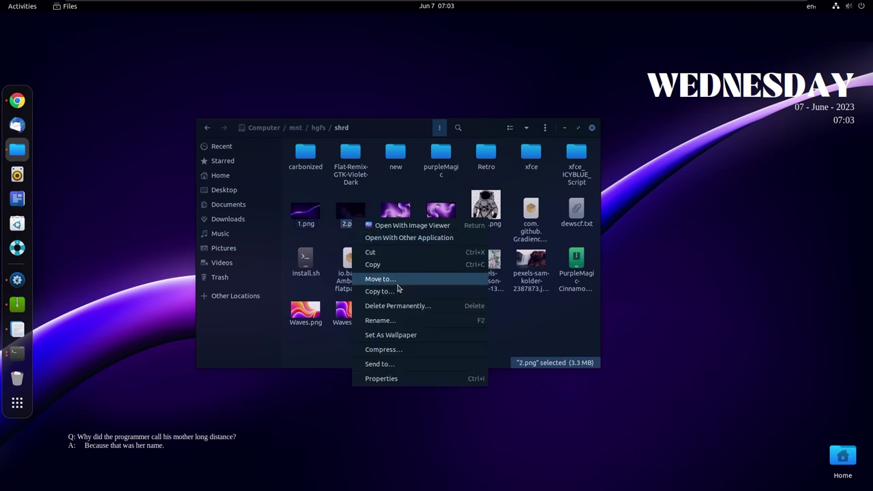
click(402, 335)
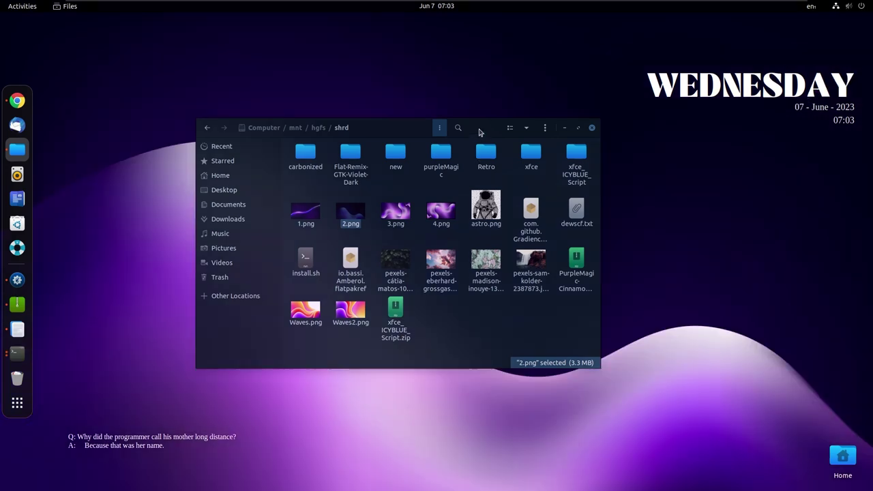
drag(479, 132, 448, 124)
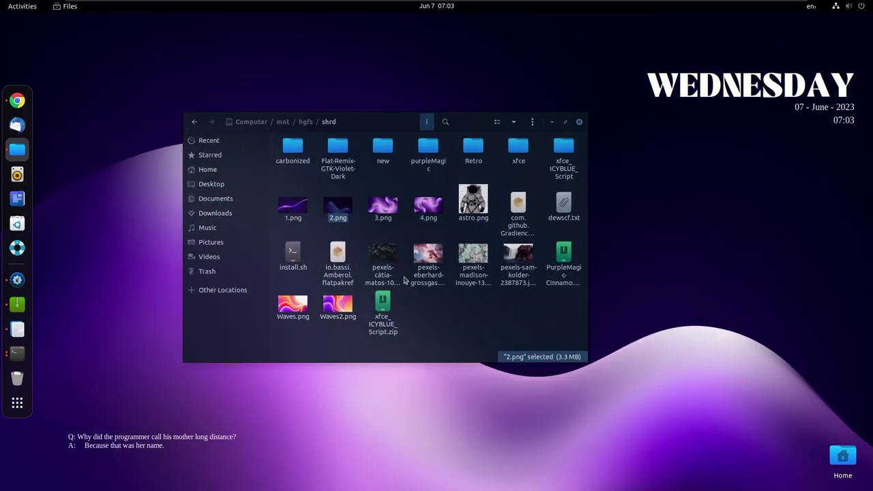
right_click(297, 313)
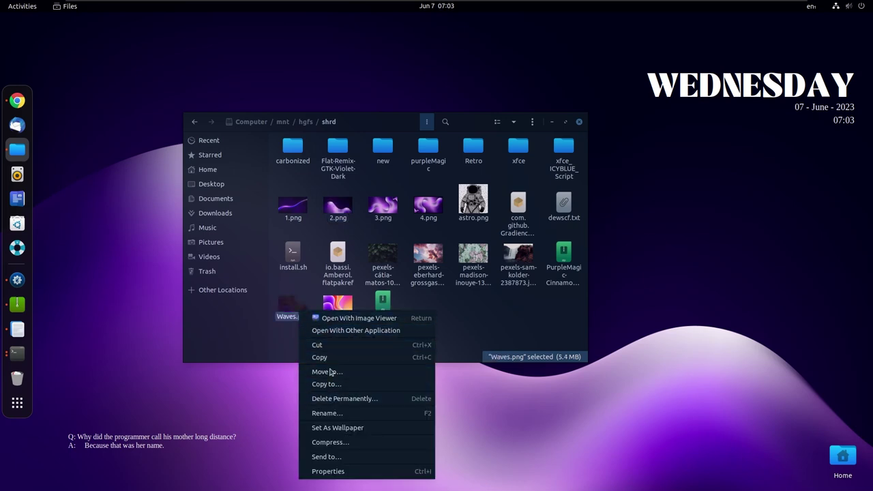
click(337, 427)
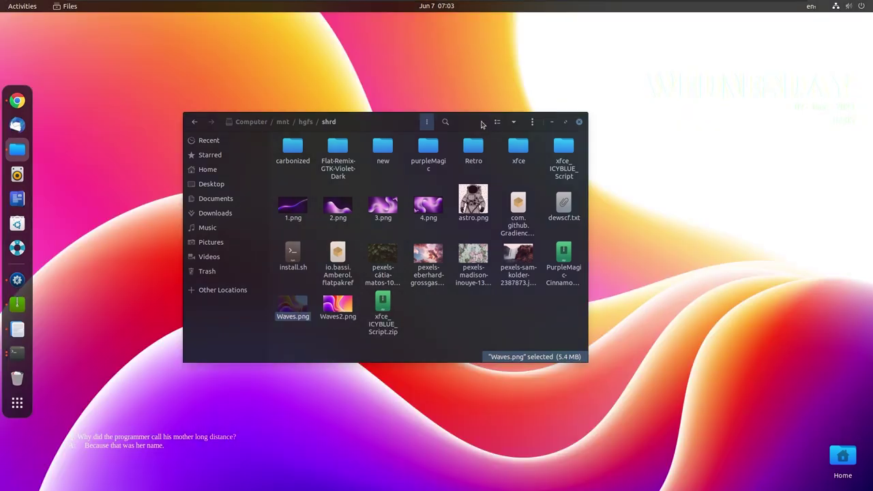
drag(482, 121, 492, 100)
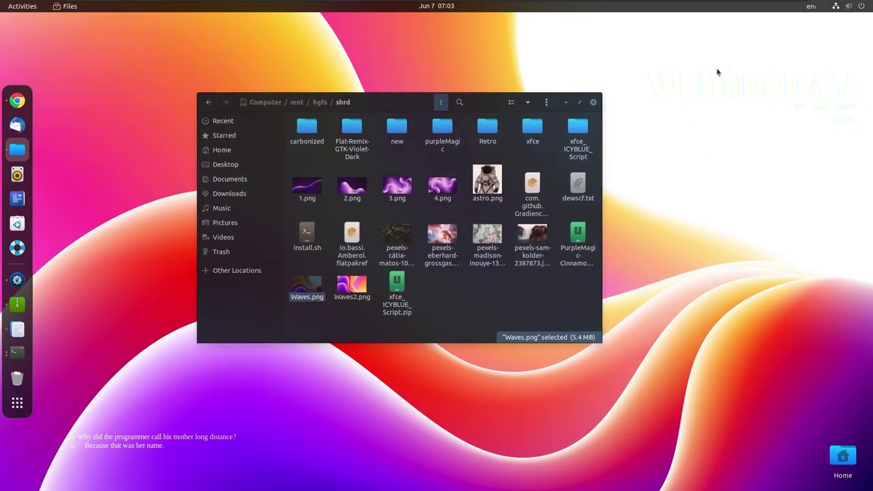
right_click(350, 291)
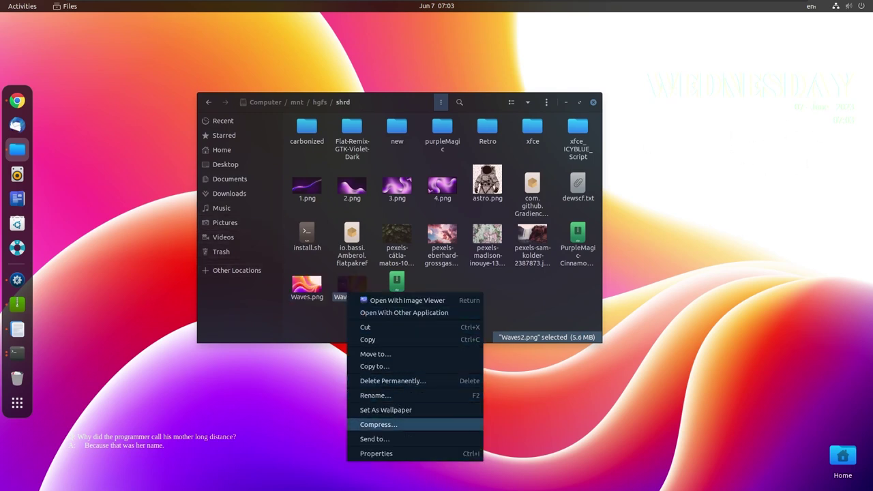
click(375, 410)
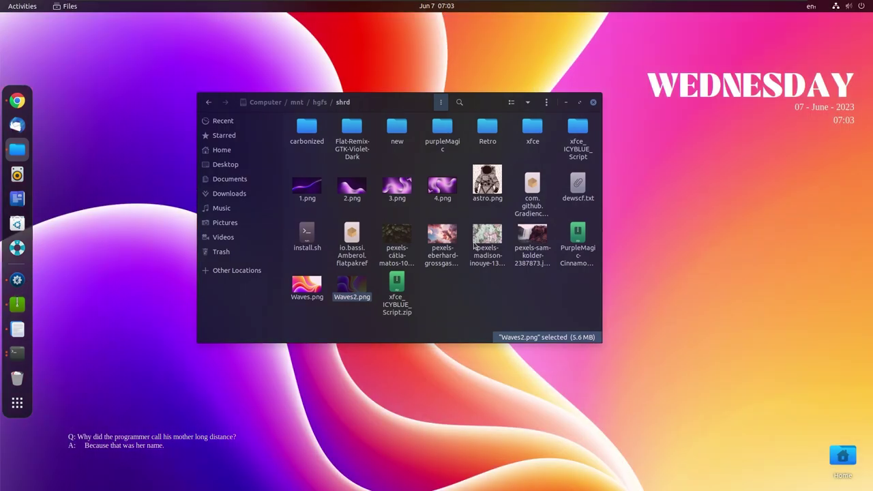
drag(491, 112, 502, 148)
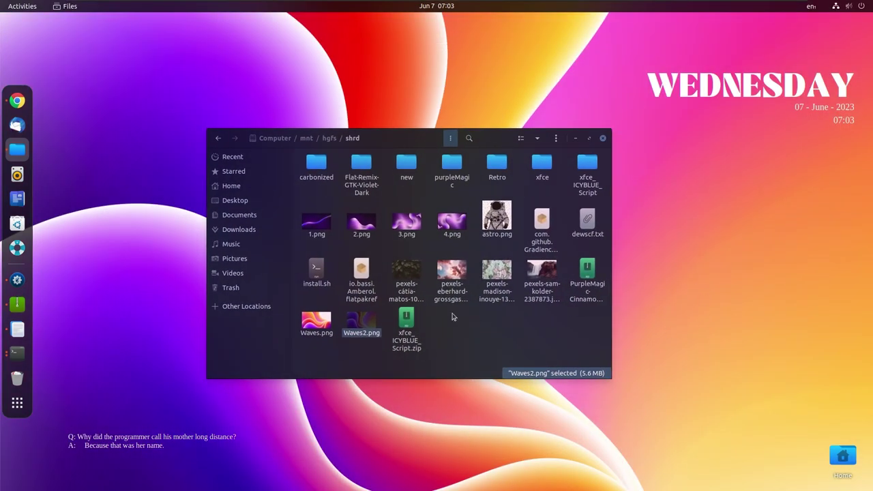
In the Retro folder, set GradLines2-4K.png as wallpaper, then open Conky and select GradLines2-4K.
double_click(509, 165)
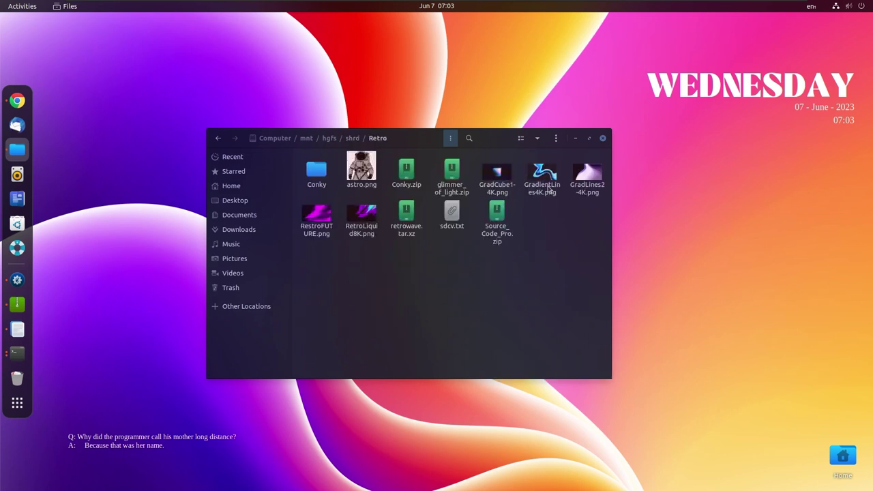
right_click(549, 179)
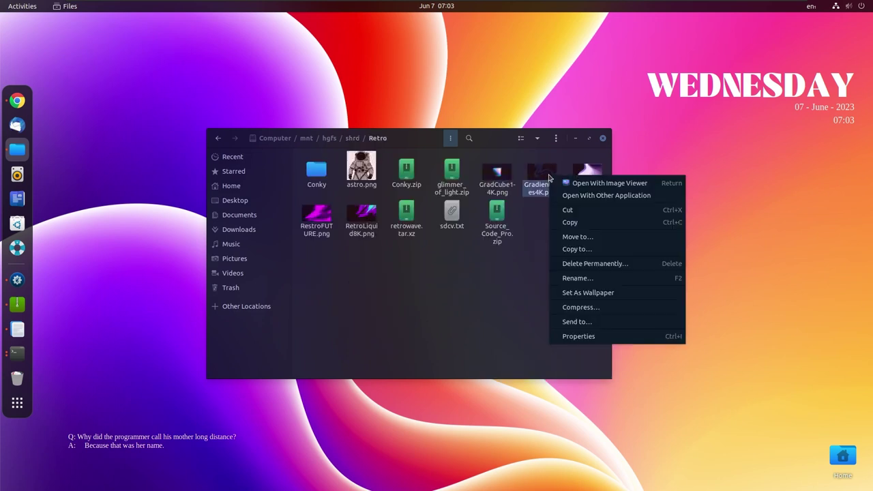
click(522, 284)
right_click(591, 182)
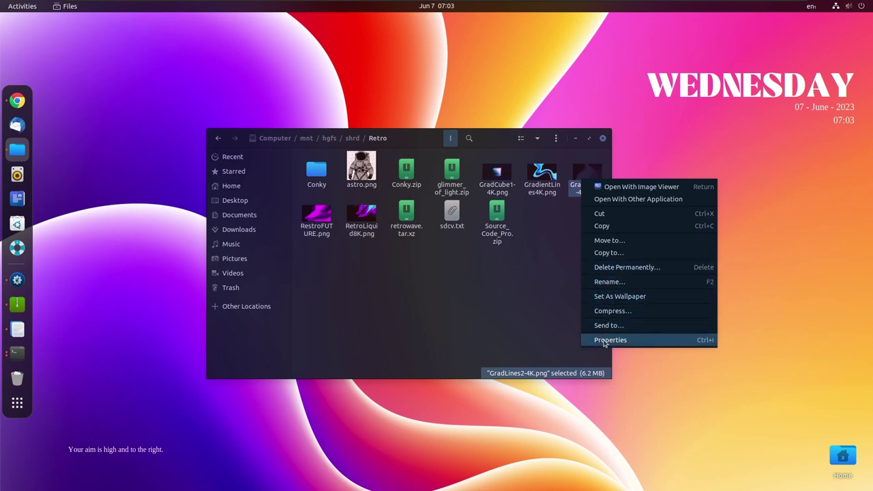
click(604, 297)
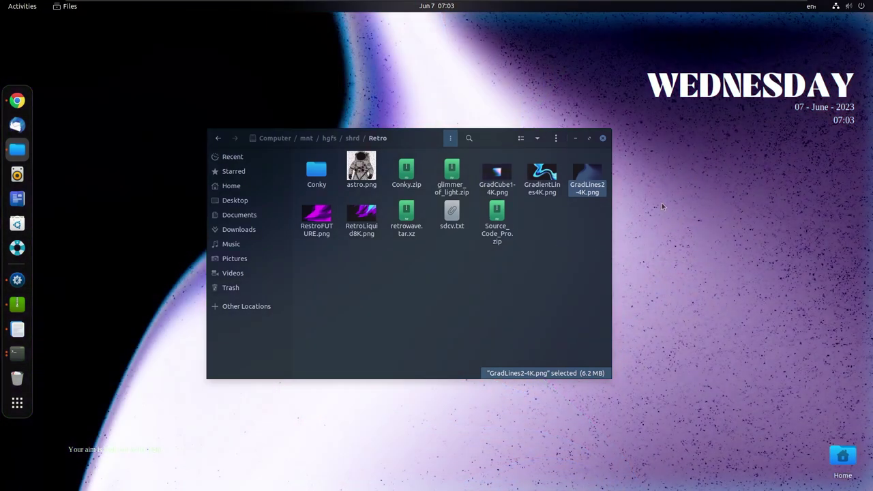
double_click(319, 172)
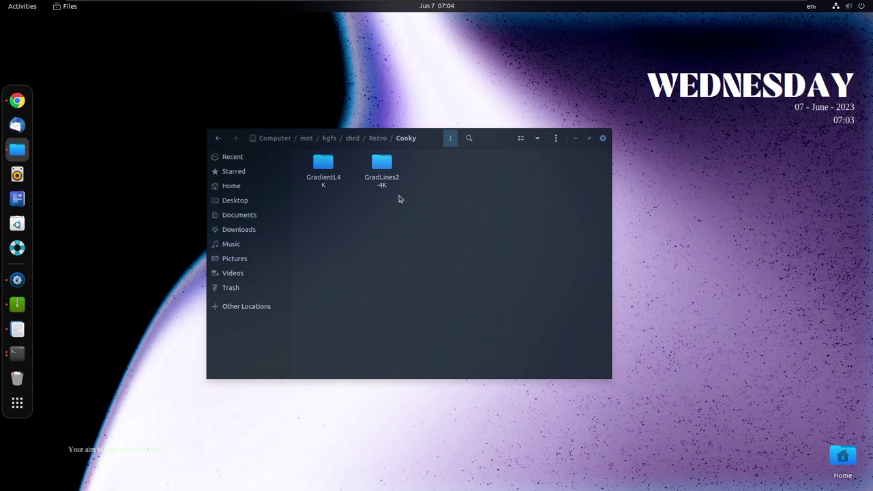
click(380, 162)
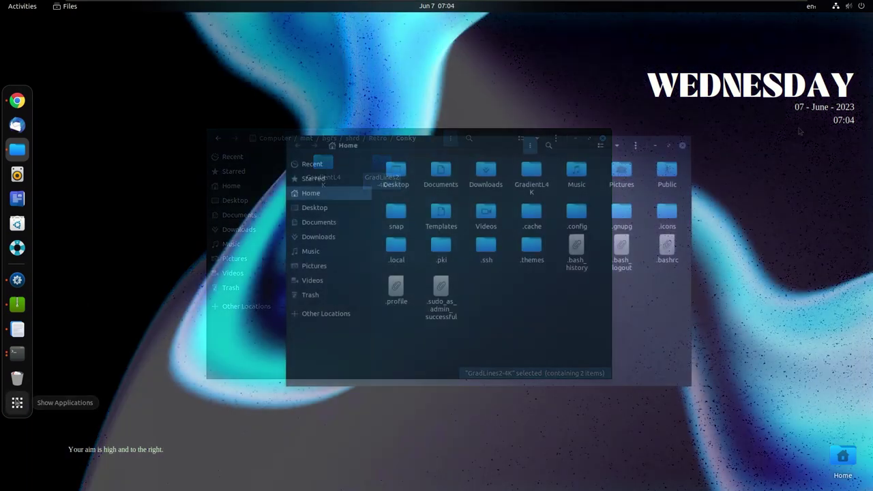
Launch Tweaks and apply the VALYRIAN-Blue-Steel shell theme, checking the calendar and system menu.
click(17, 402)
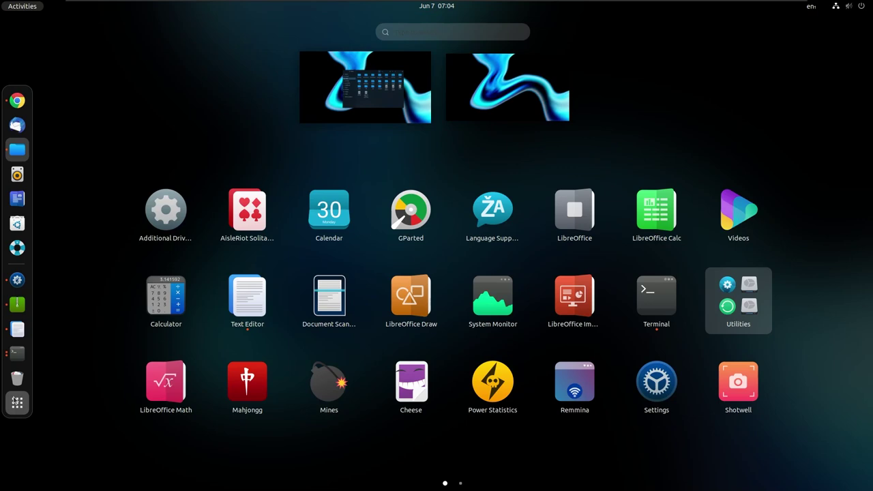
text(twe)
key(Return)
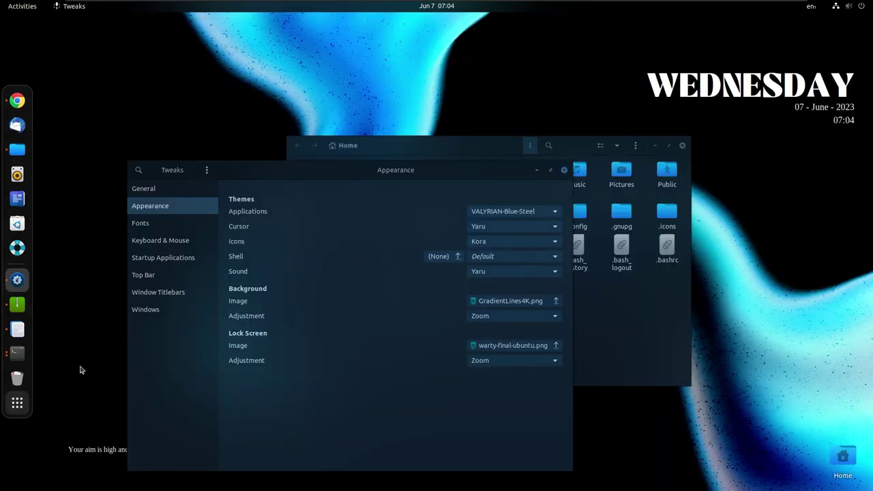
click(486, 257)
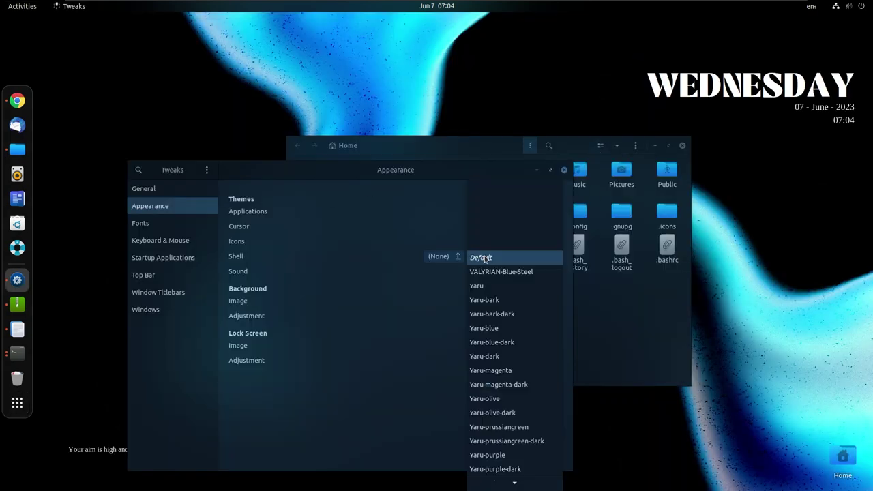
click(490, 271)
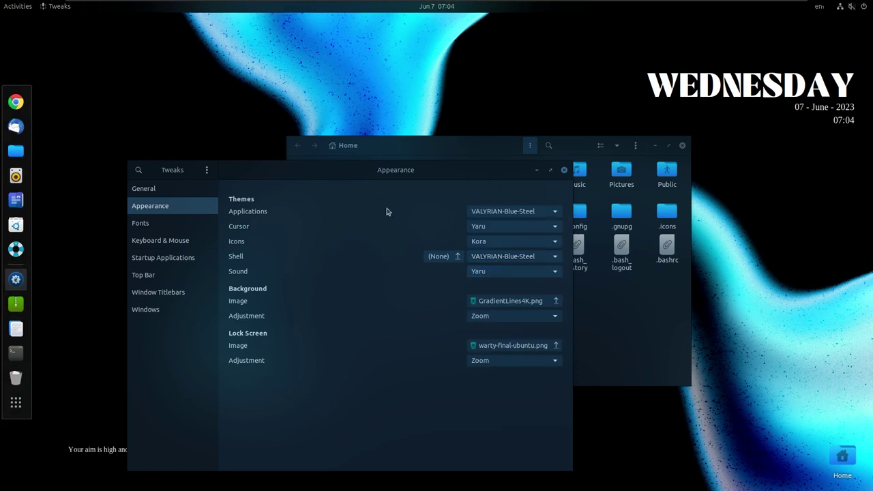
drag(399, 176, 461, 151)
click(454, 6)
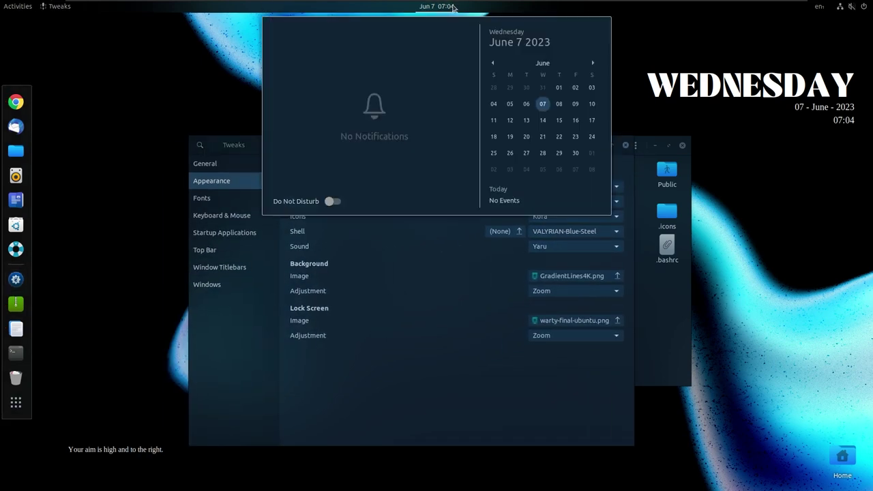
click(454, 6)
click(863, 7)
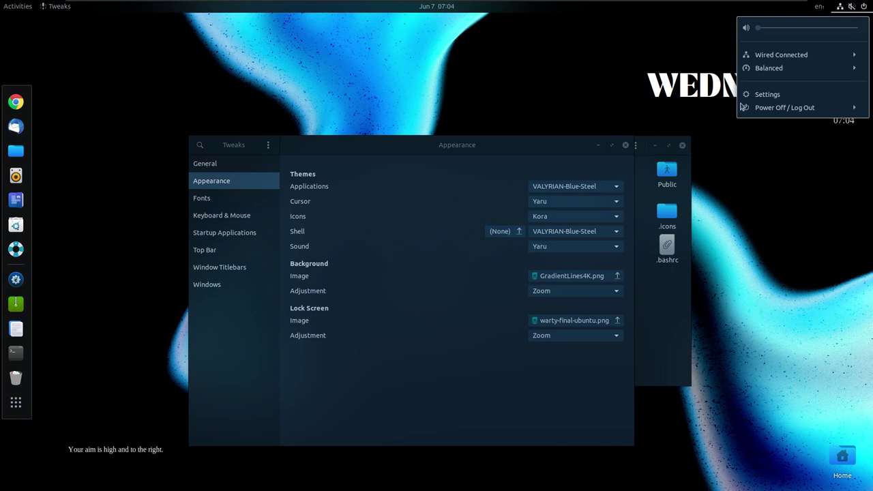
click(582, 235)
Set the shell theme back to Default, recheck the top-bar panels, and switch to Chrome.
click(582, 232)
click(573, 217)
click(863, 7)
click(811, 6)
click(423, 8)
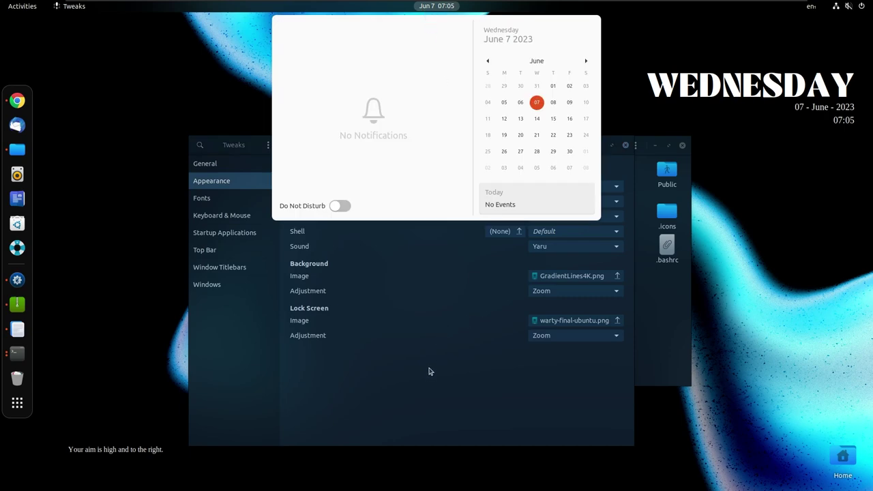
click(428, 374)
click(17, 100)
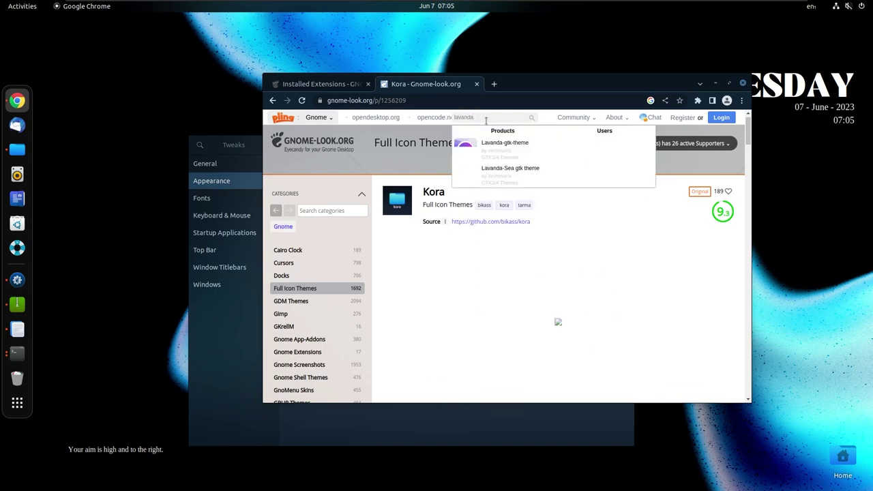
Open the Lavanda-Sea gtk theme page on gnome-look.org and download Lavanda-Sea-Dark.tar.xz.
click(512, 175)
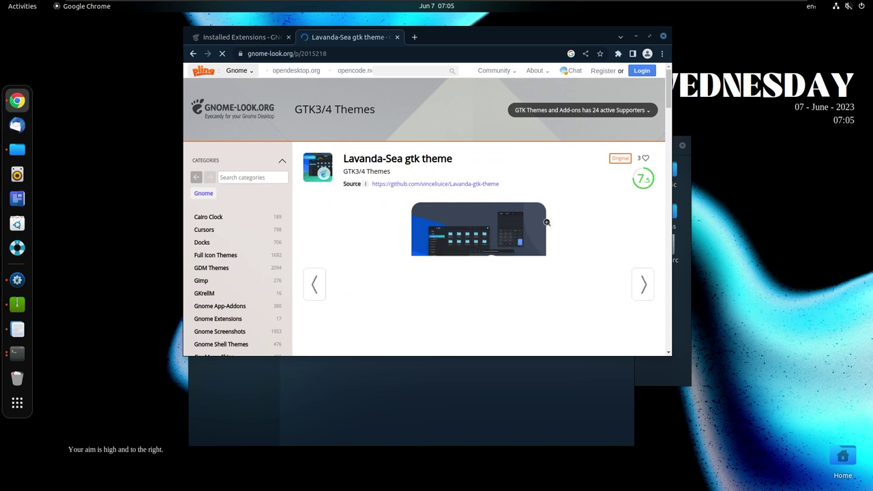
scroll(532, 218, down, 5)
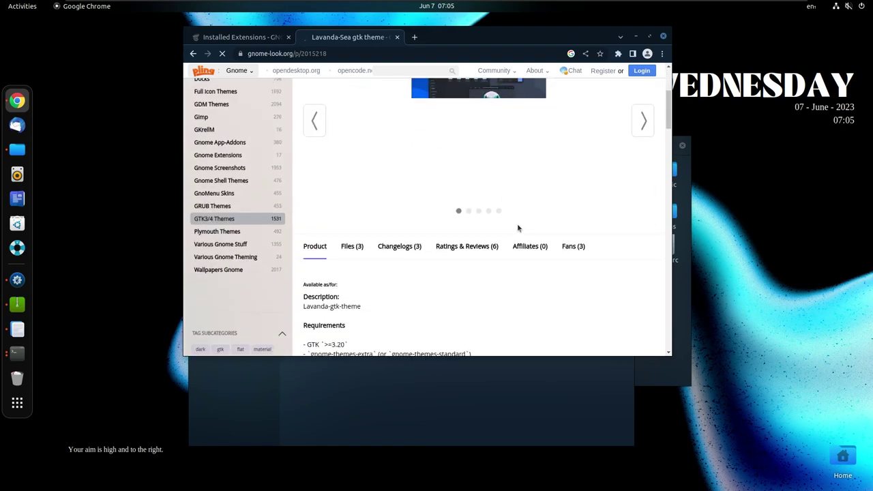
double_click(647, 34)
scroll(664, 264, up, 5)
click(821, 145)
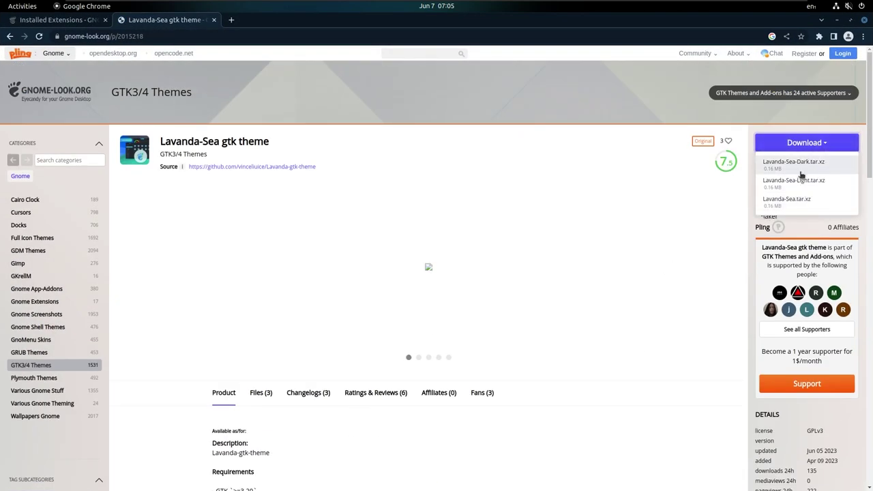
click(801, 205)
click(616, 178)
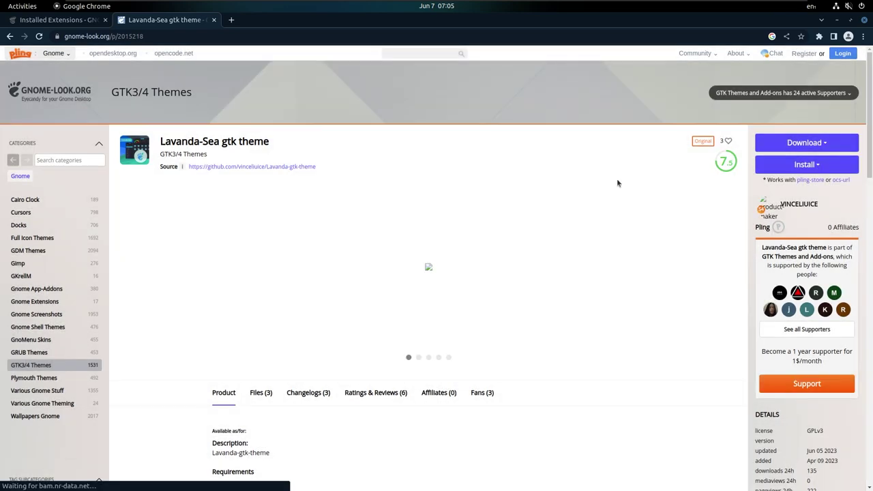
click(804, 142)
click(793, 181)
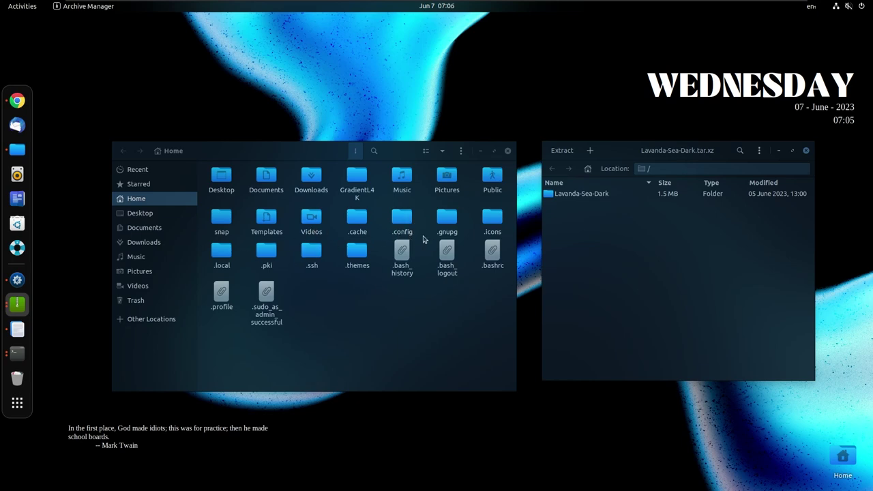
Drag the Lavanda-Sea-Dark folder from the archive into ~/.themes.
double_click(367, 258)
click(619, 271)
drag(581, 199, 298, 272)
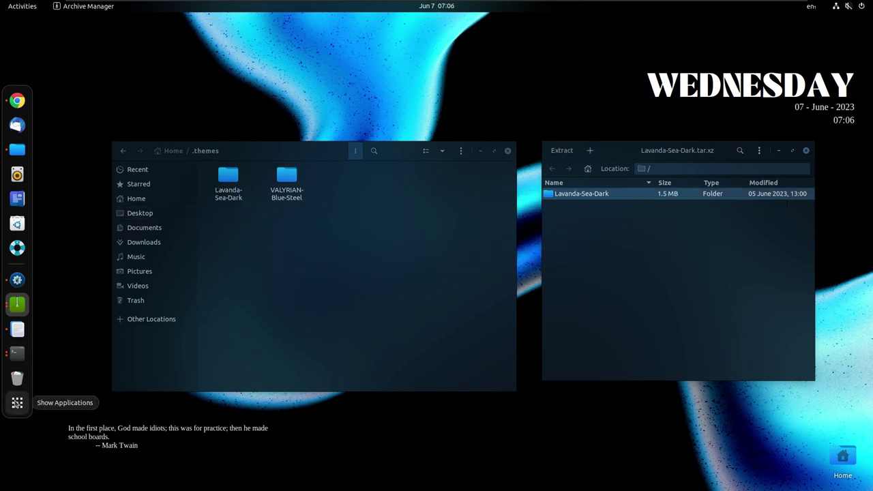
Close Tweaks and relaunch it by searching 'twe' in Show Applications.
click(17, 279)
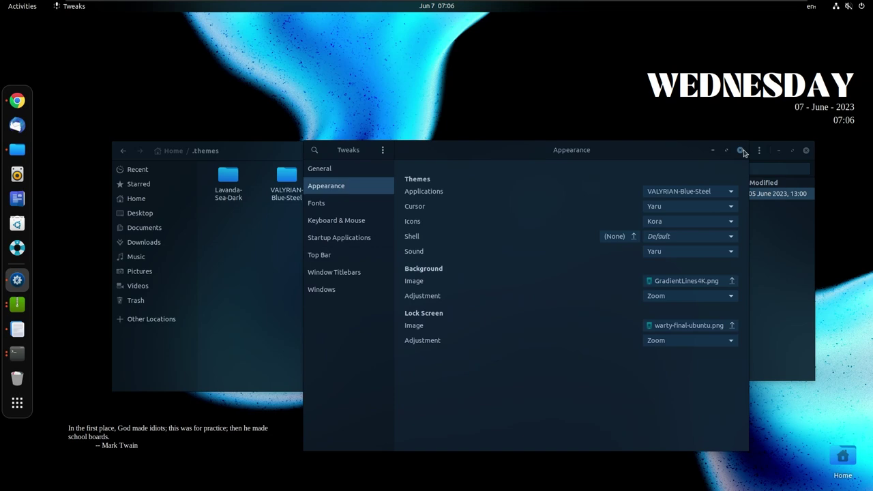
click(742, 150)
click(12, 401)
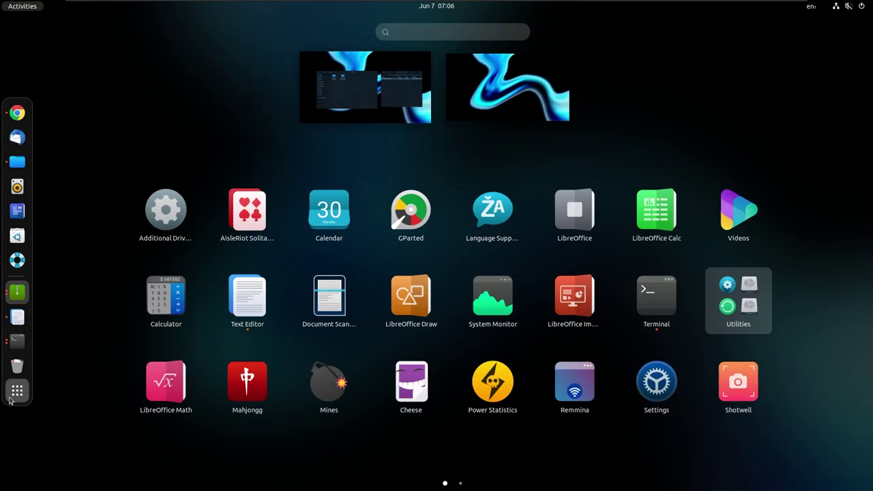
text(twe)
key(Return)
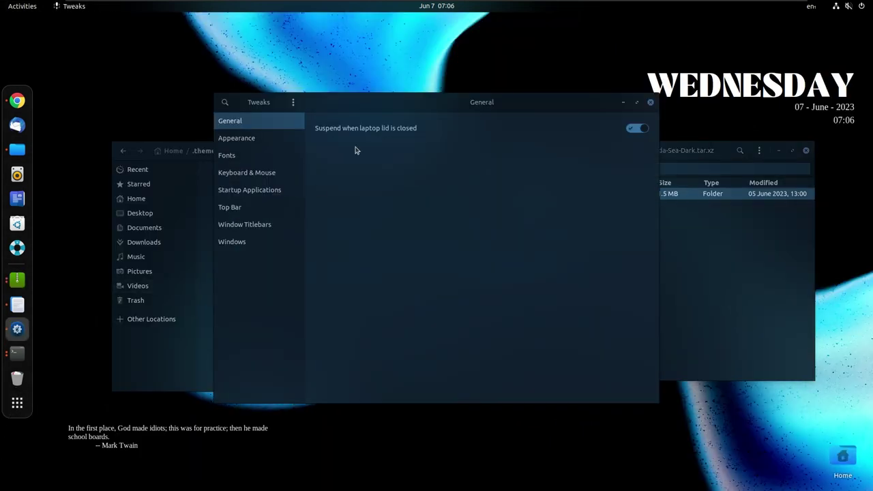
Set the Applications theme in Tweaks Appearance to Lavanda-Sea-Dark.
click(236, 140)
click(609, 150)
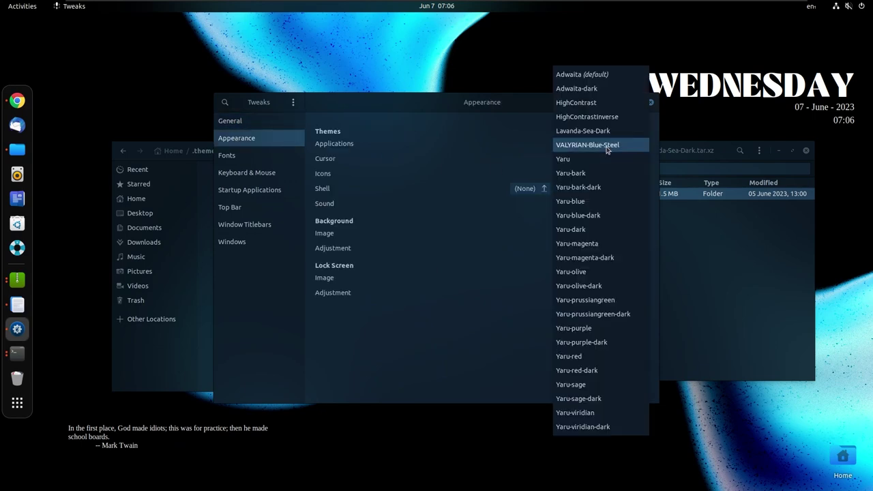
click(591, 130)
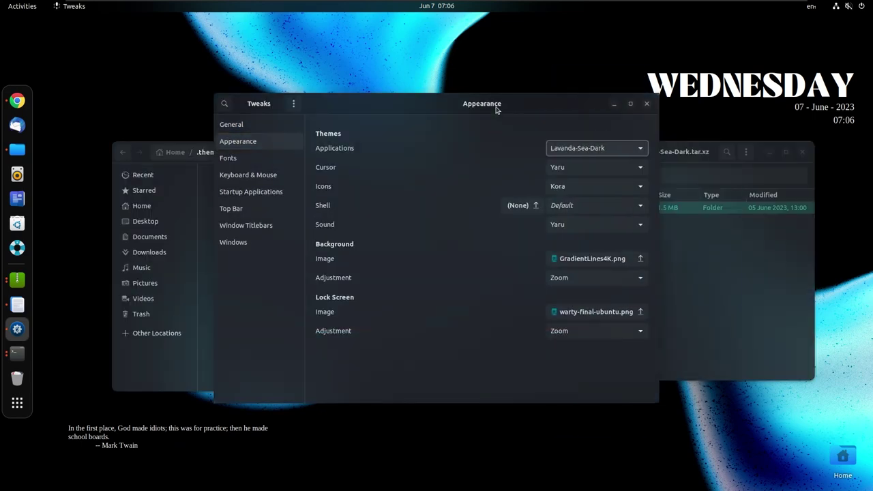
drag(488, 114, 682, 112)
Rearrange the Files, Tweaks and archive windows, taking Files back up to Home.
click(282, 264)
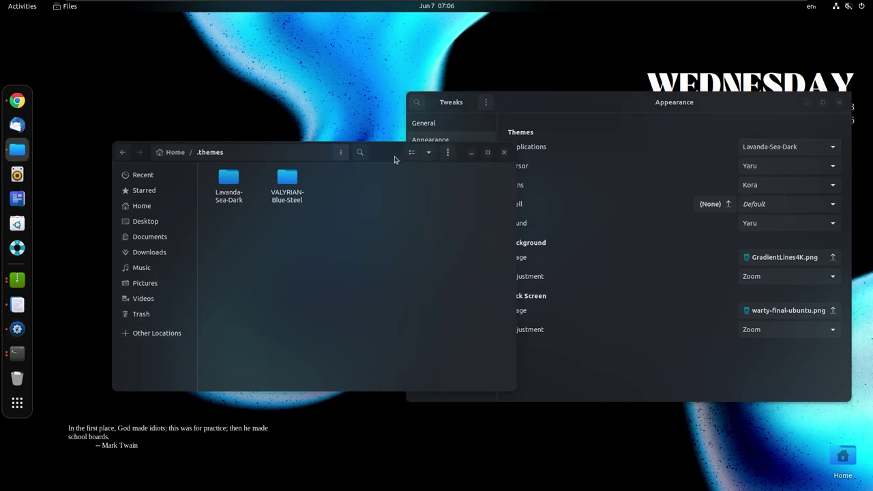
drag(399, 159, 378, 94)
key(alt+Up)
click(457, 347)
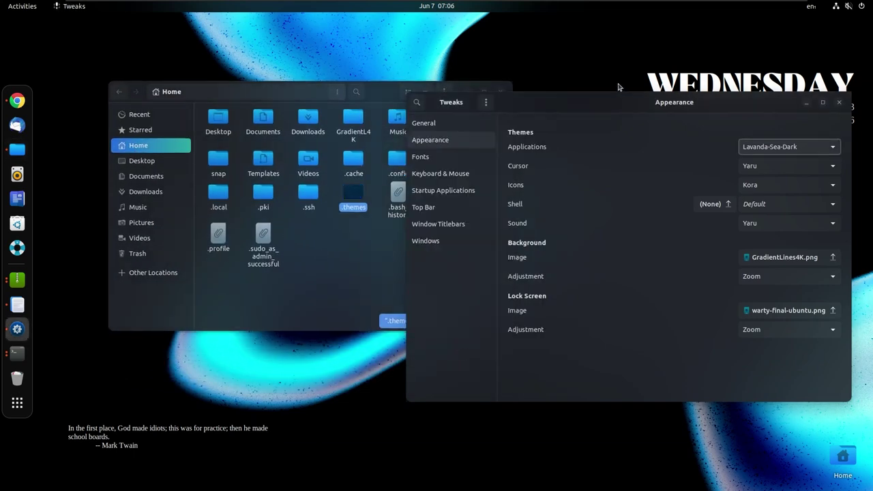
drag(586, 98, 449, 55)
click(763, 302)
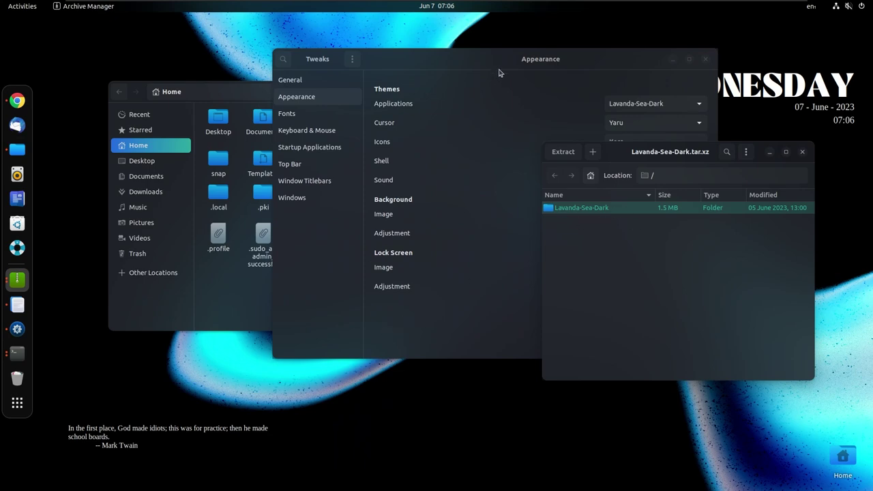
drag(500, 70, 414, 102)
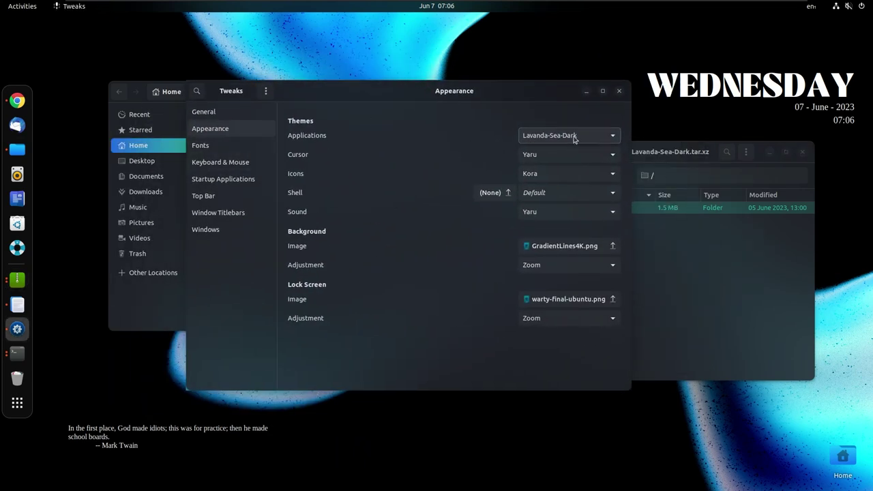
Try VALYRIAN-Blue-Steel then Lavanda-Sea-Dark as shell theme, previewing calendar, system menu and overview.
click(536, 200)
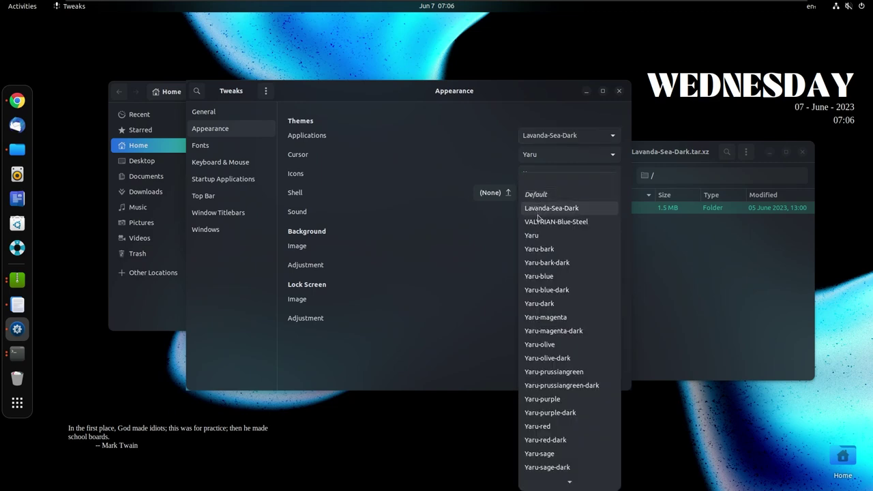
click(538, 218)
click(540, 198)
click(551, 181)
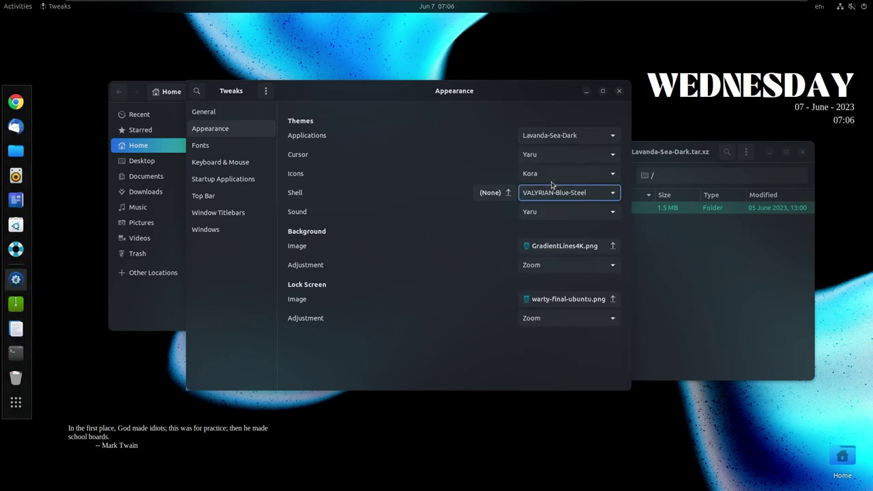
click(432, 10)
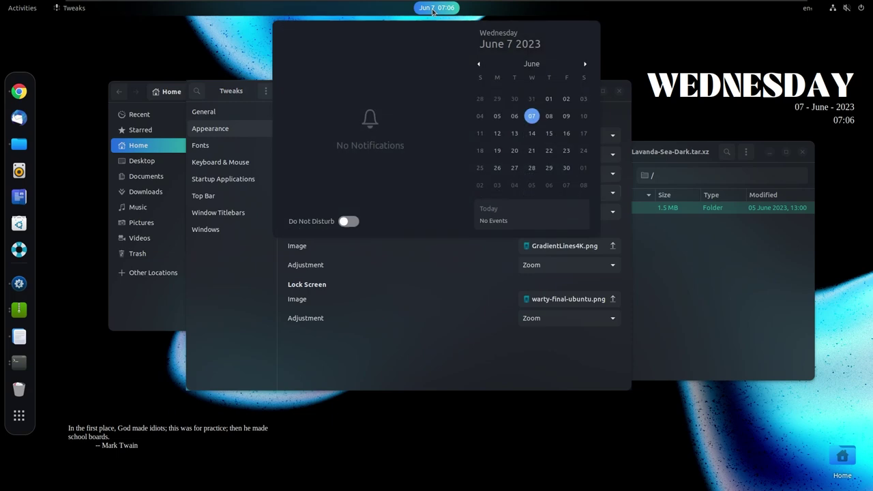
click(852, 8)
click(852, 8)
click(853, 9)
click(2, 4)
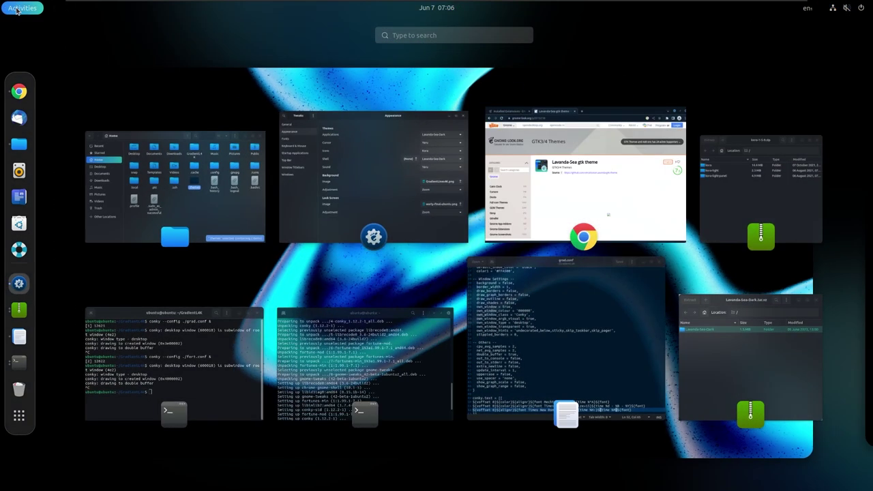
click(16, 8)
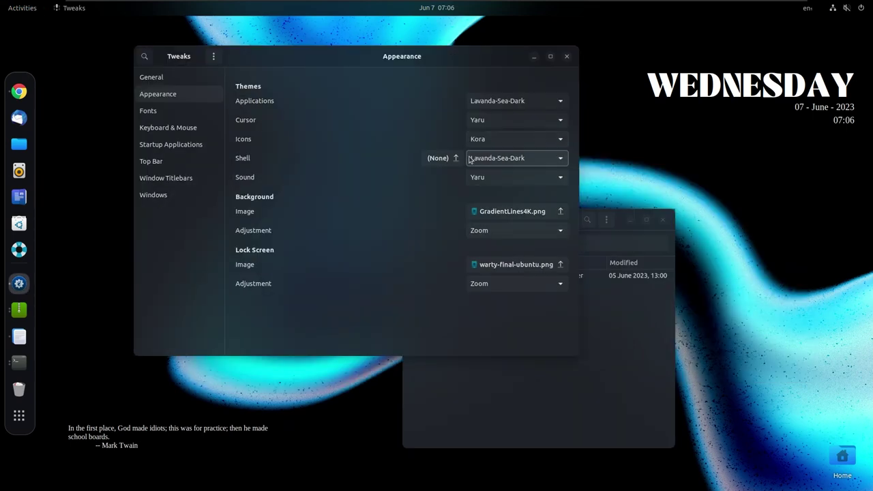
Toggle the shell theme back to Lavanda-Sea-Dark and set Applications to VALYRIAN-Blue-Steel.
click(477, 158)
click(476, 176)
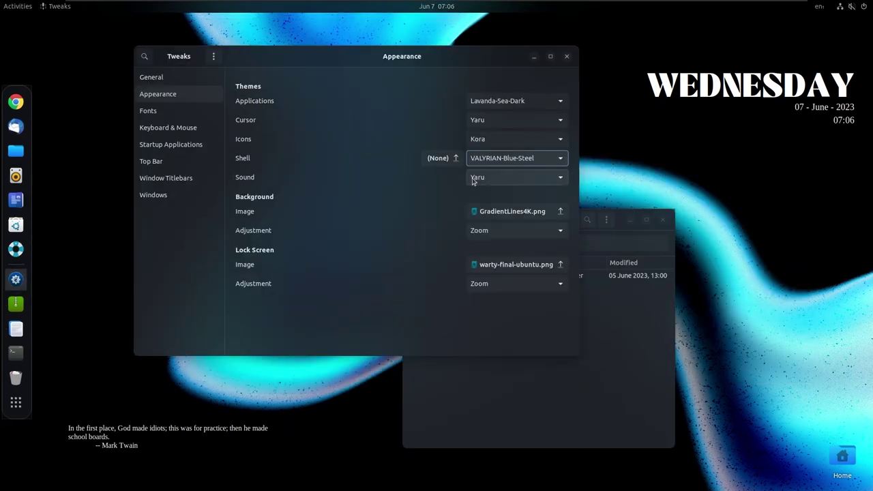
click(481, 161)
click(487, 147)
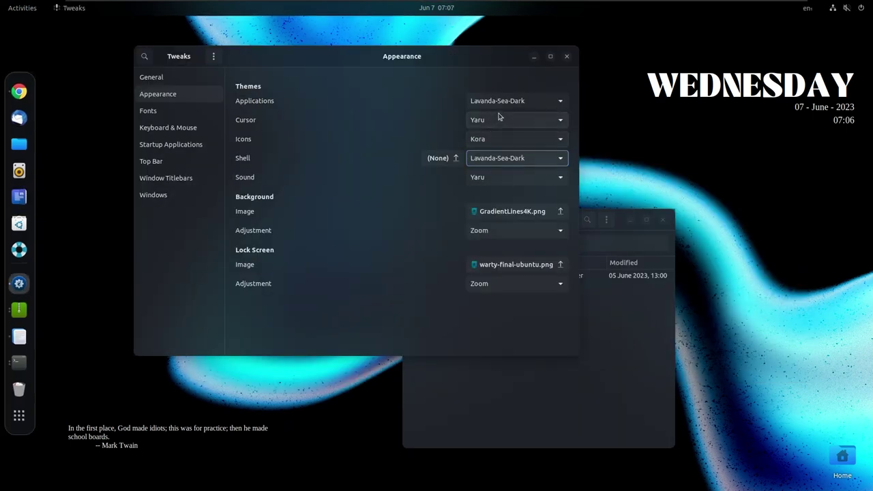
click(501, 106)
click(498, 117)
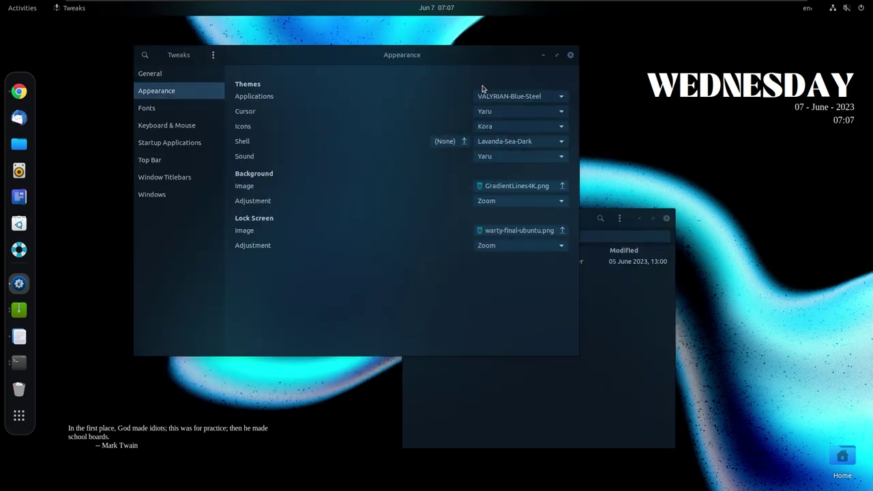
drag(445, 61, 428, 112)
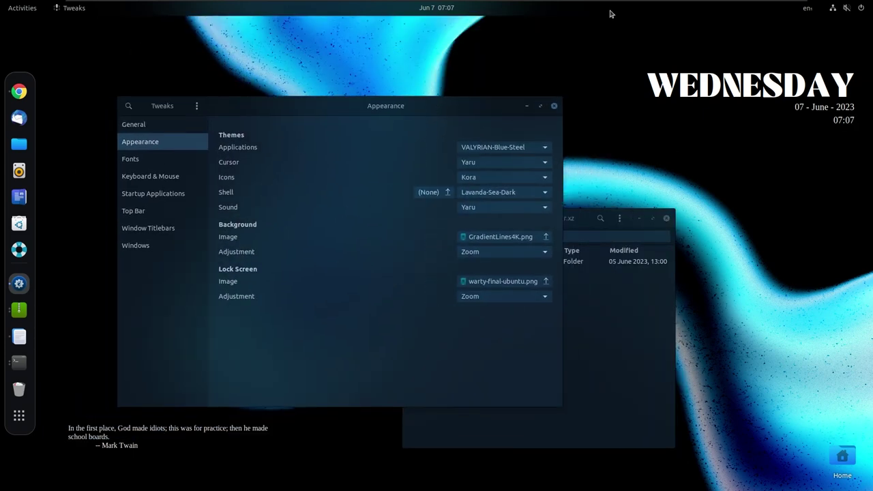
Check the calendar and system menu, then set Applications back to Lavanda-Sea-Dark.
click(436, 8)
click(436, 7)
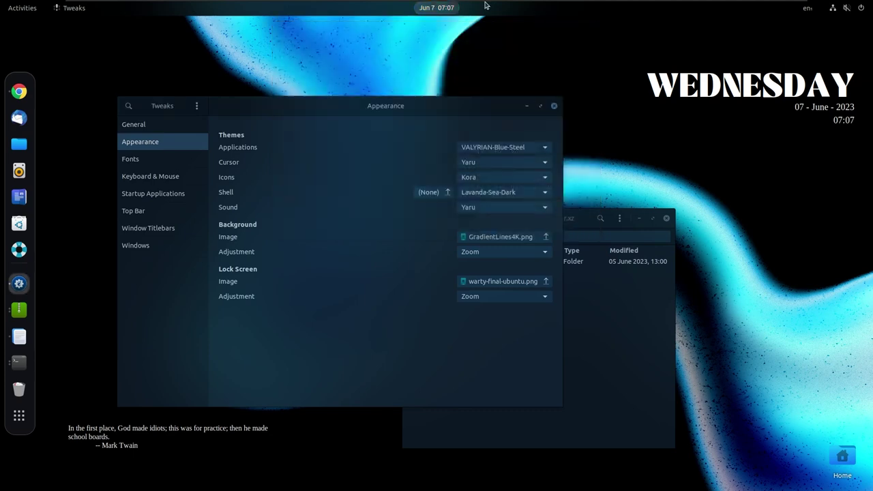
click(866, 8)
click(450, 181)
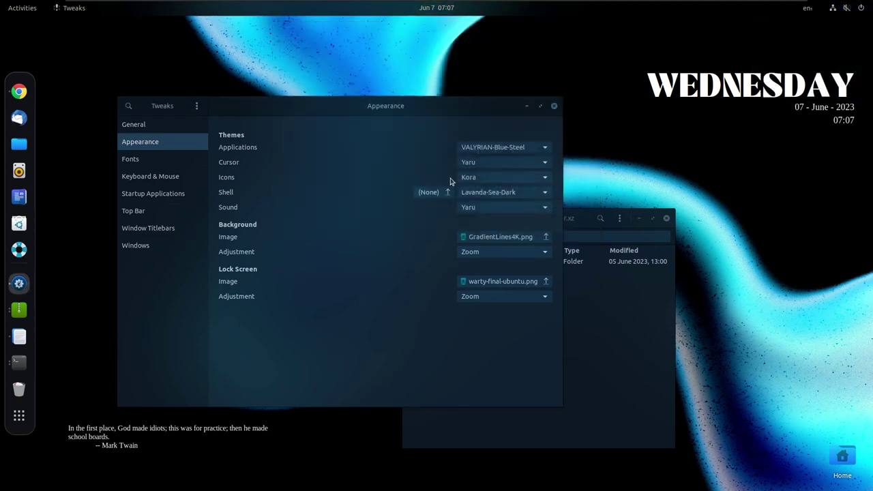
click(495, 147)
click(497, 130)
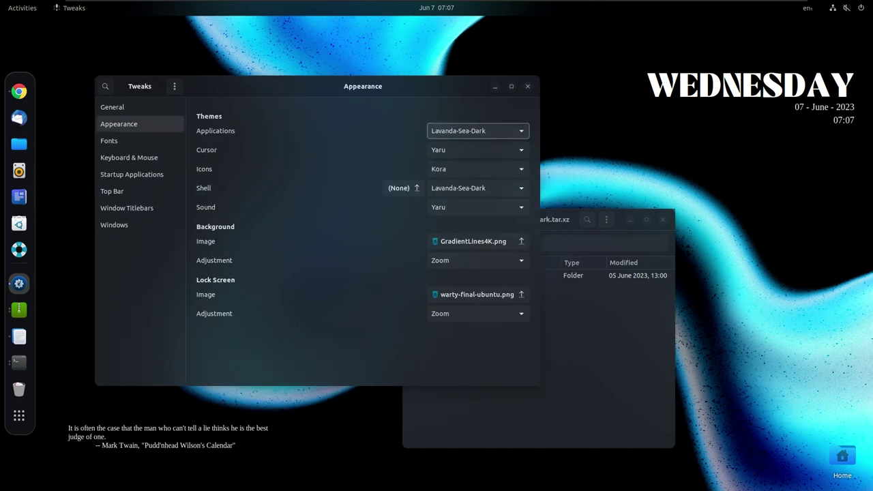
Preview VALYRIAN-Blue-Steel as the Applications theme, then switch back to Lavanda-Sea-Dark.
click(176, 88)
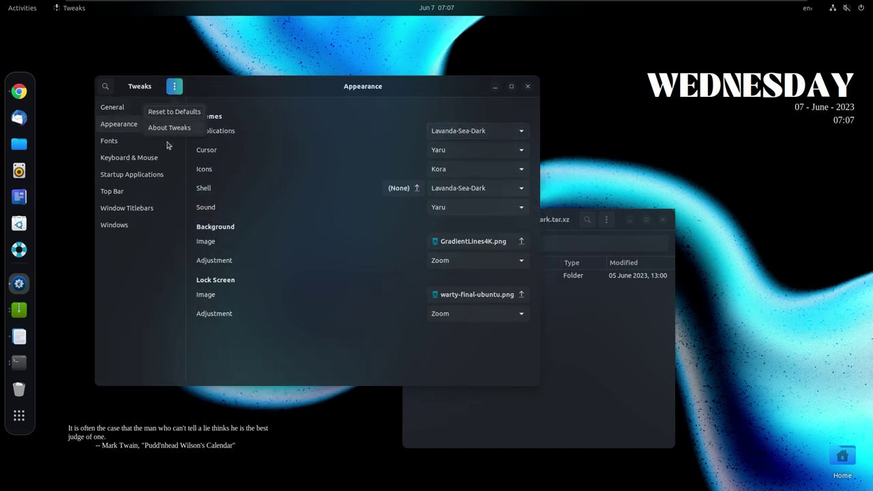
key(Escape)
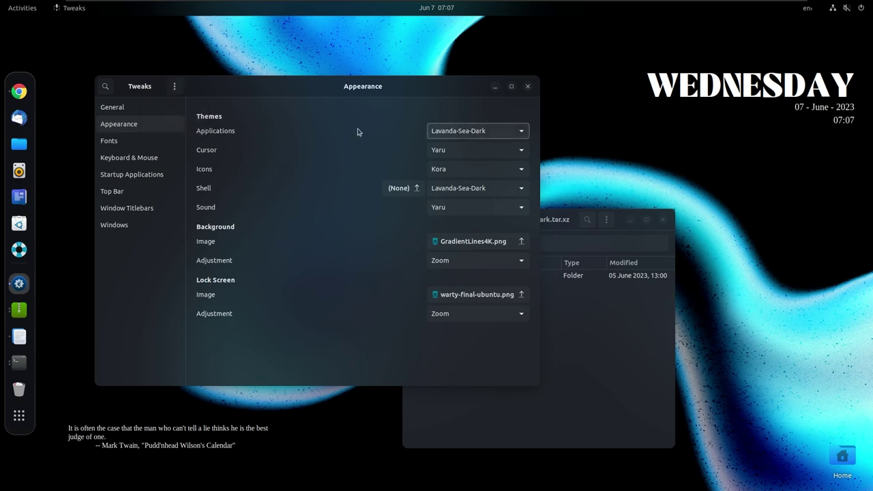
click(443, 131)
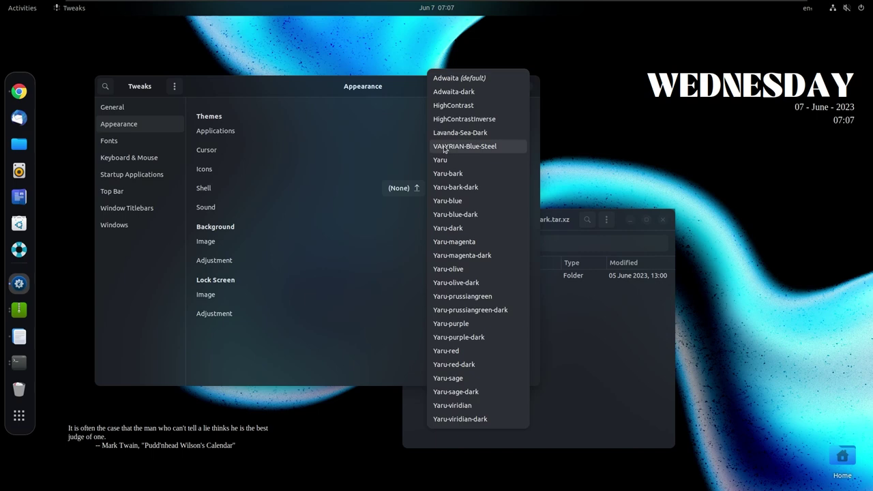
click(443, 147)
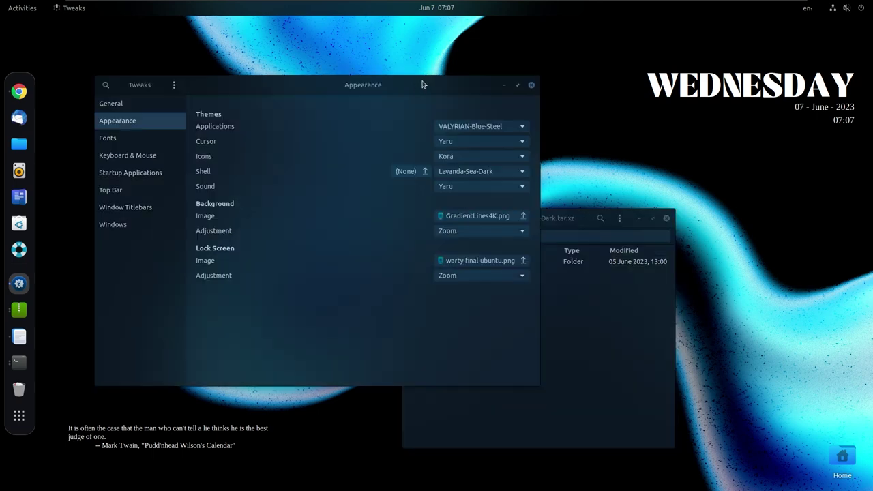
drag(412, 88, 367, 75)
scroll(500, 111, up, 1)
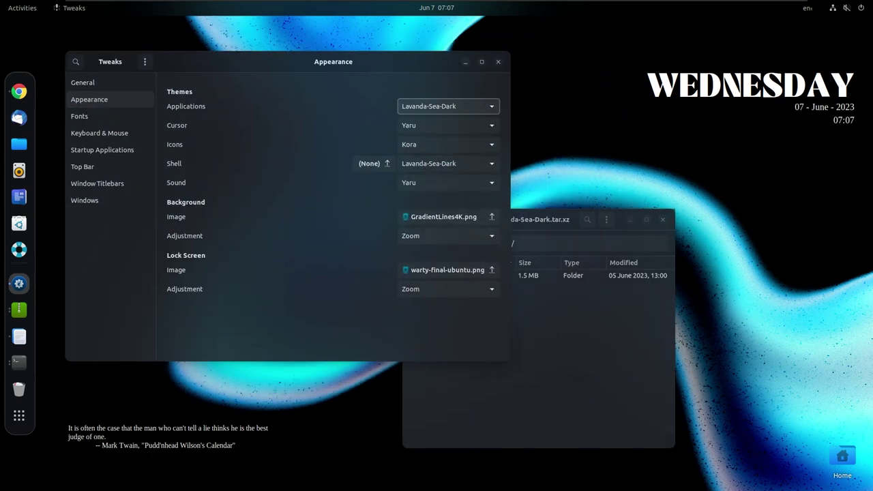
Close the theme archive window and GNOME Tweaks.
click(661, 221)
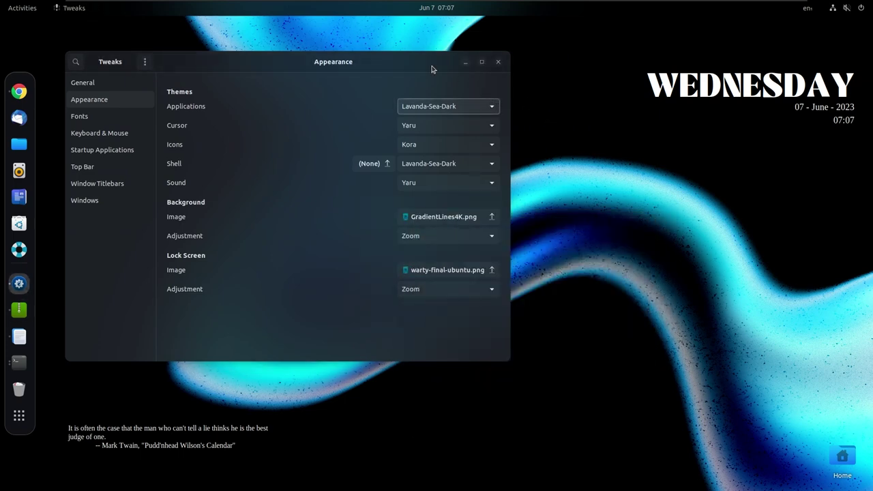
drag(436, 72, 590, 129)
click(623, 121)
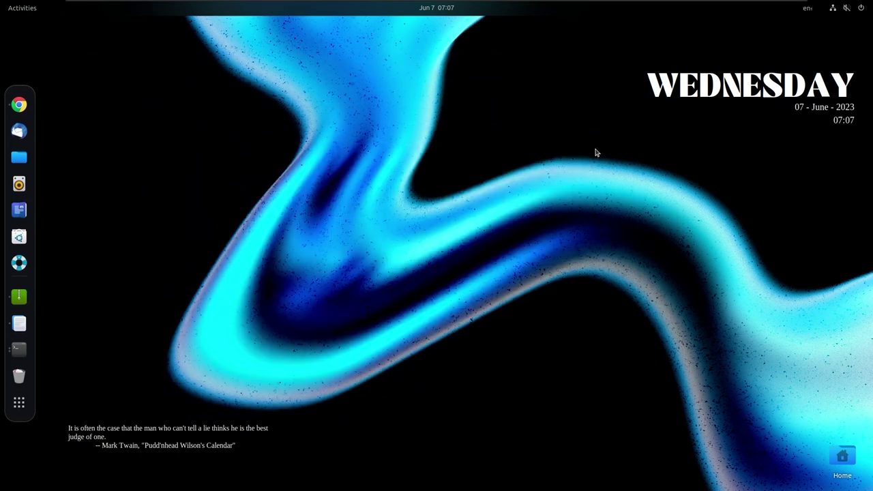